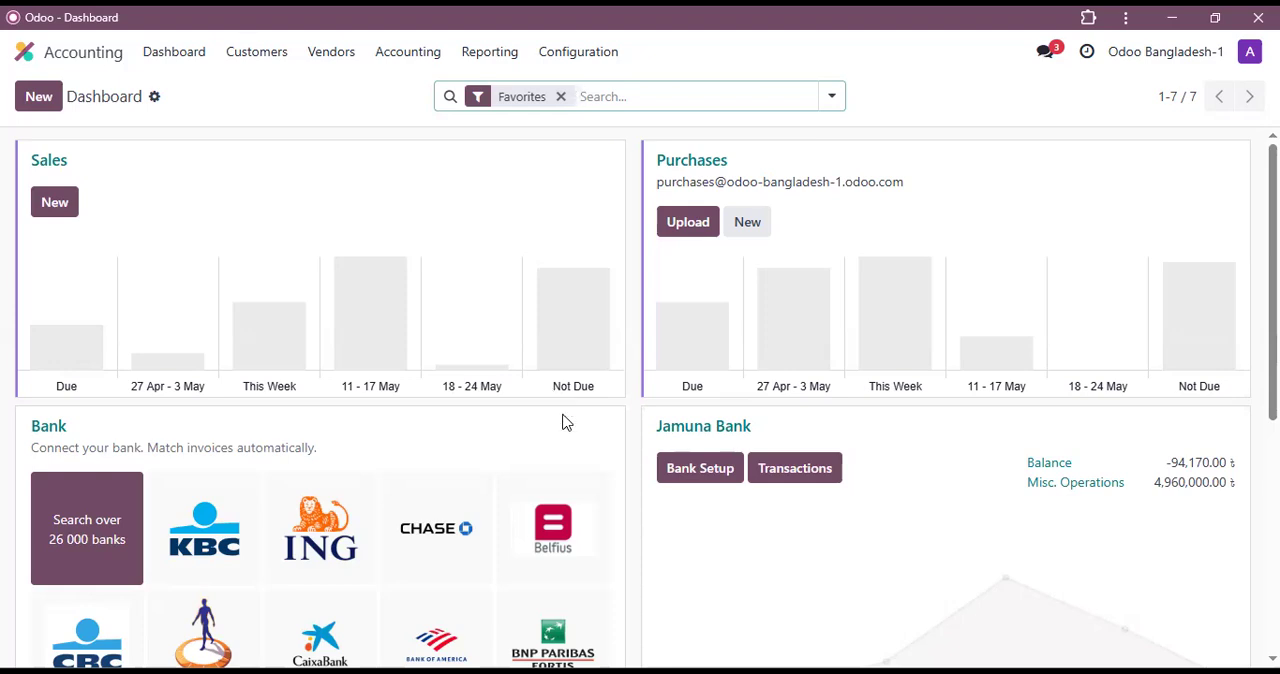
Step: Find the analytics options in the Accounting settings, enable Analytic Accounting and save the settings
{"action": "left_click", "coordinate": [566, 58]}
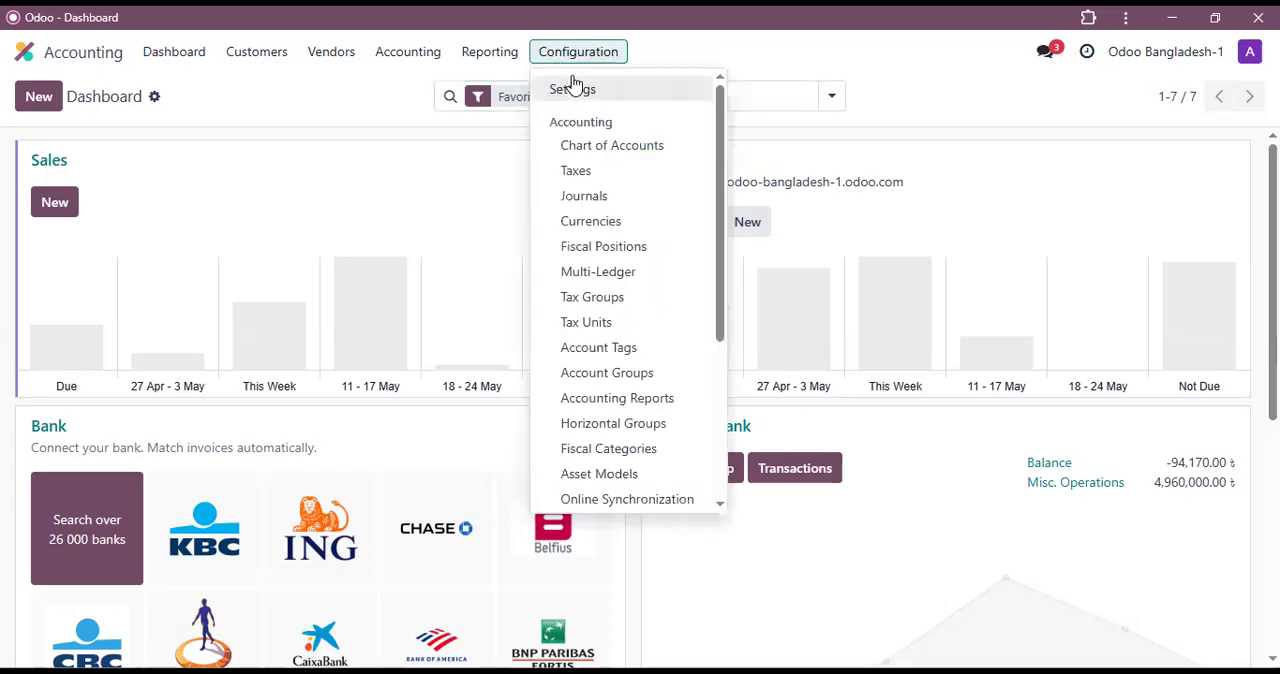
{"action": "scroll", "coordinate": [636, 312], "scroll_direction": "down", "scroll_amount": 5}
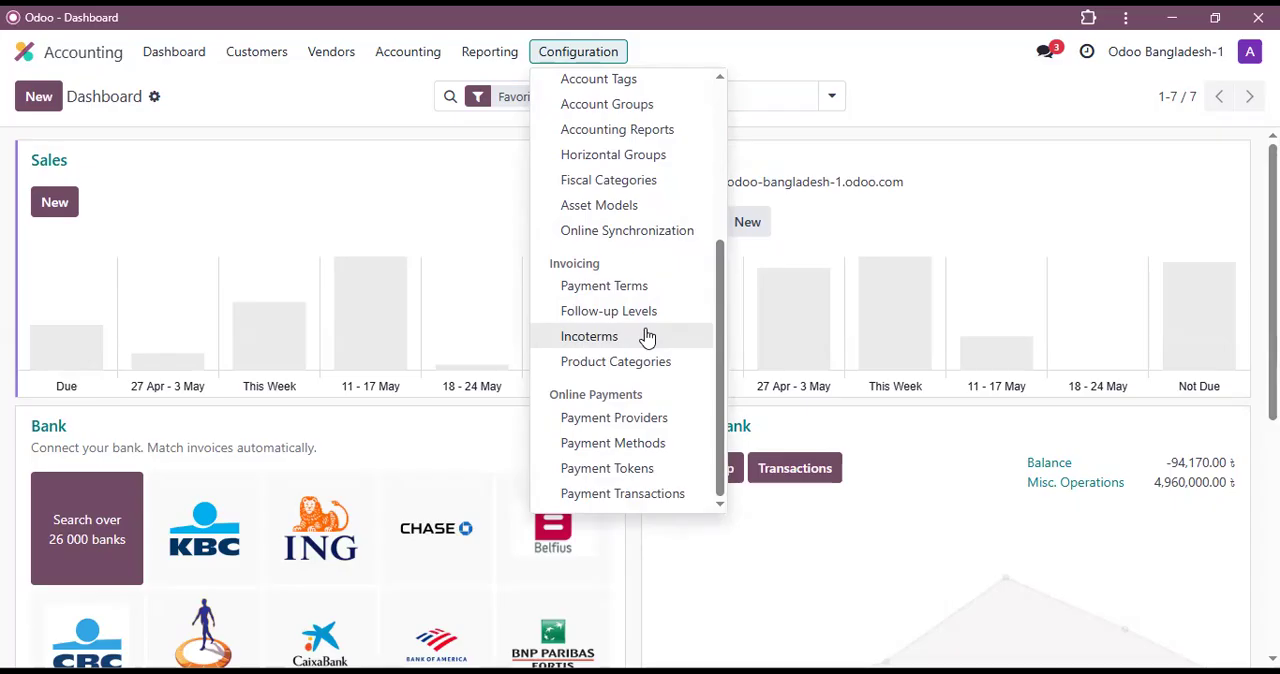
{"action": "scroll", "coordinate": [645, 320], "scroll_direction": "up", "scroll_amount": 3}
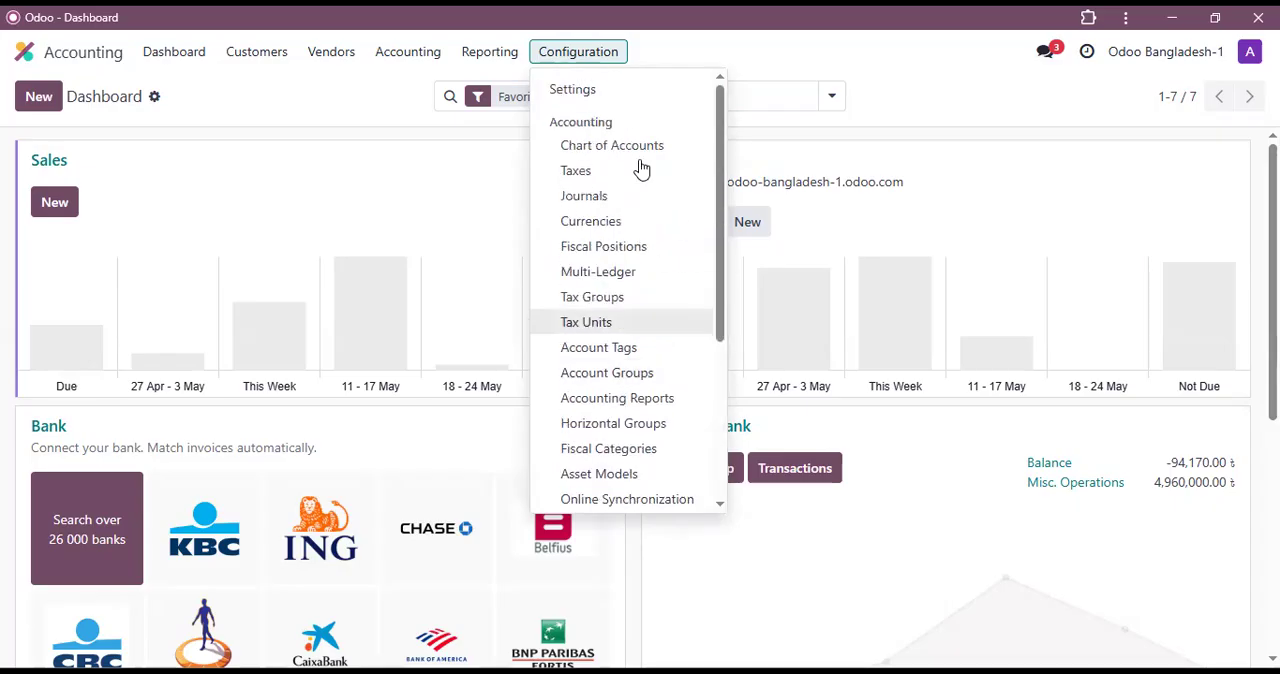
{"action": "left_click", "coordinate": [573, 95]}
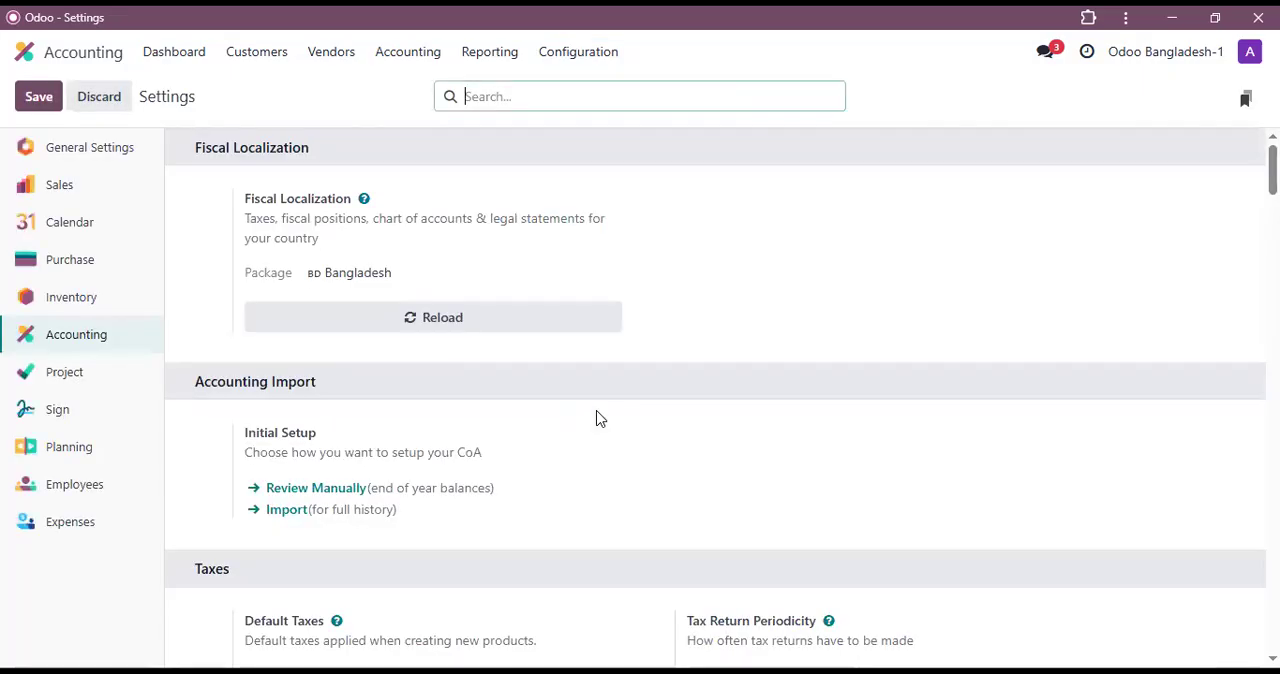
{"action": "type", "text": "analy"}
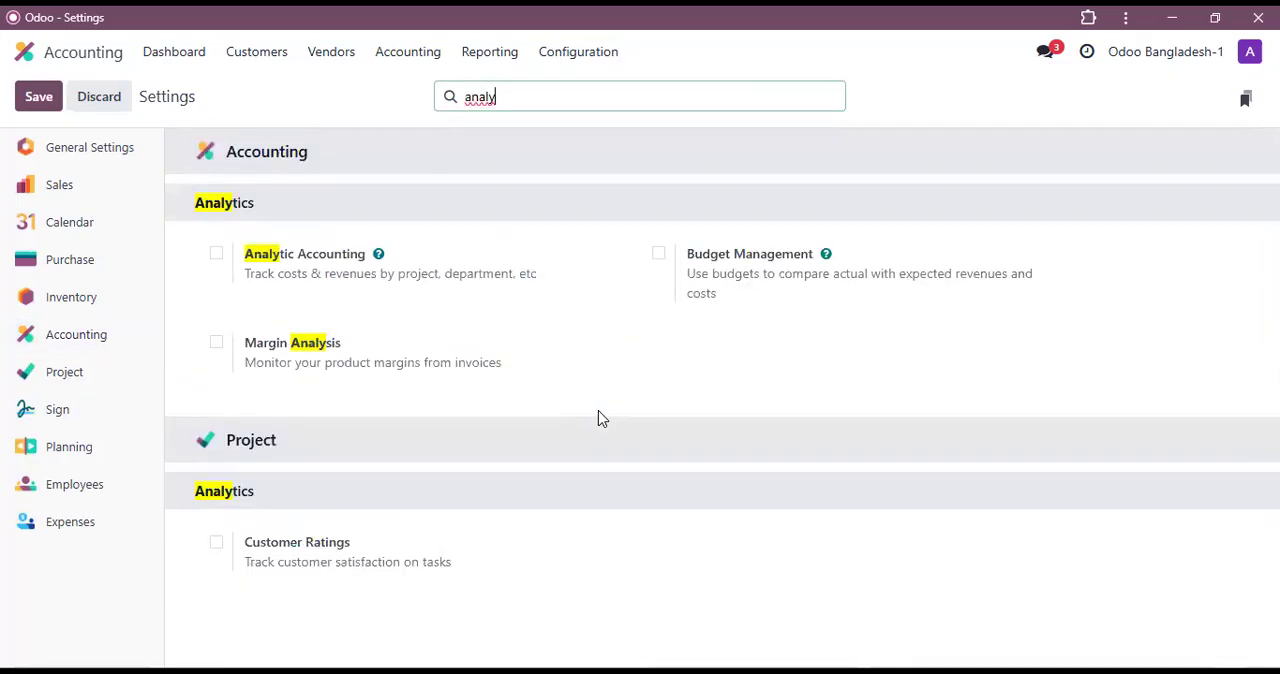
{"action": "left_click", "coordinate": [218, 256]}
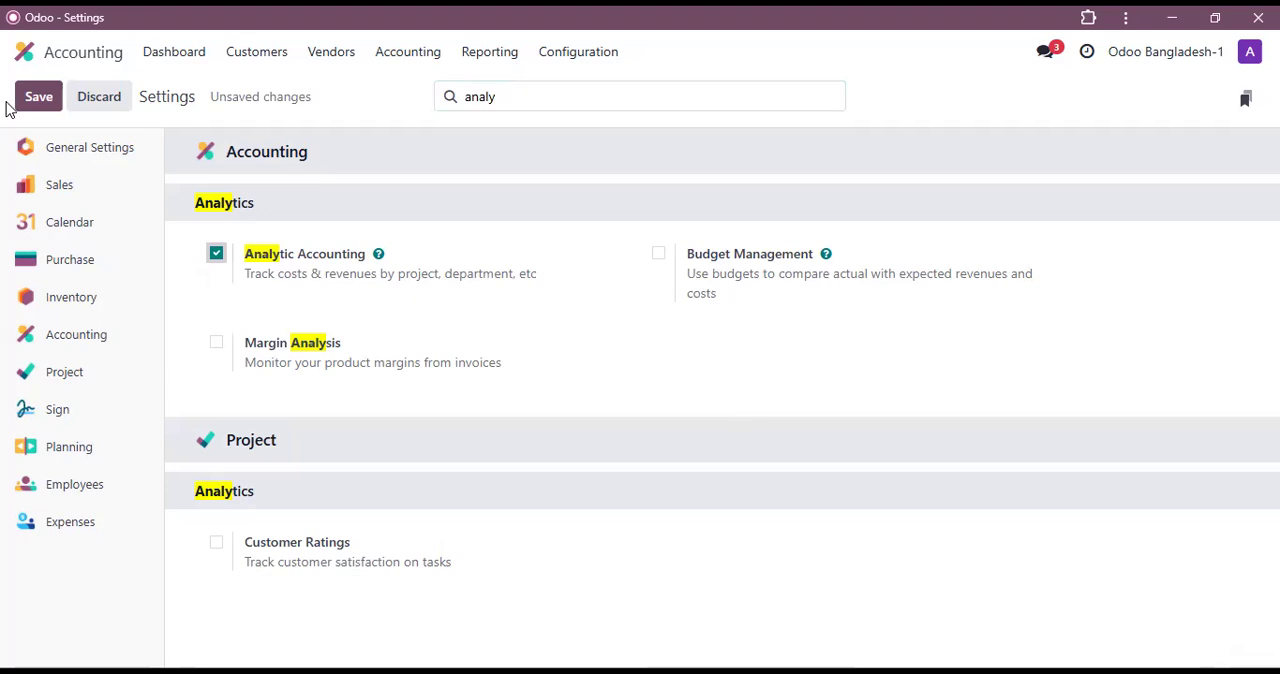
{"action": "left_click", "coordinate": [40, 100]}
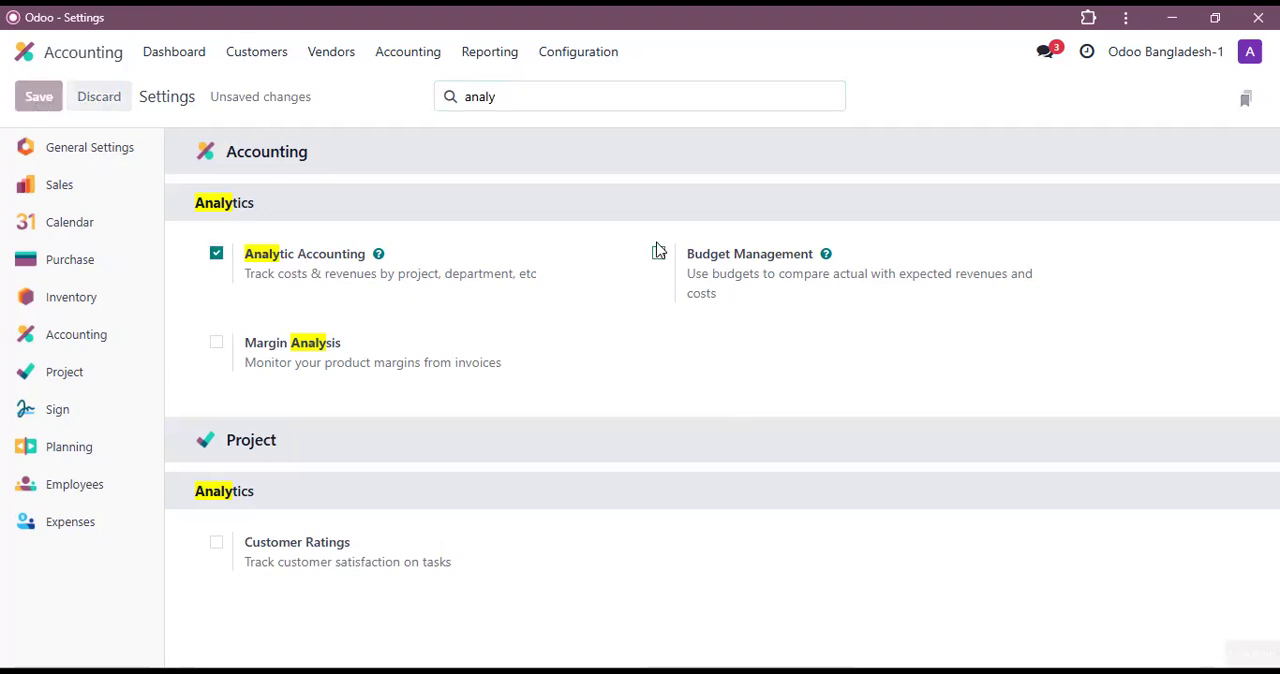
{"action": "mouse_move", "coordinate": [658, 250]}
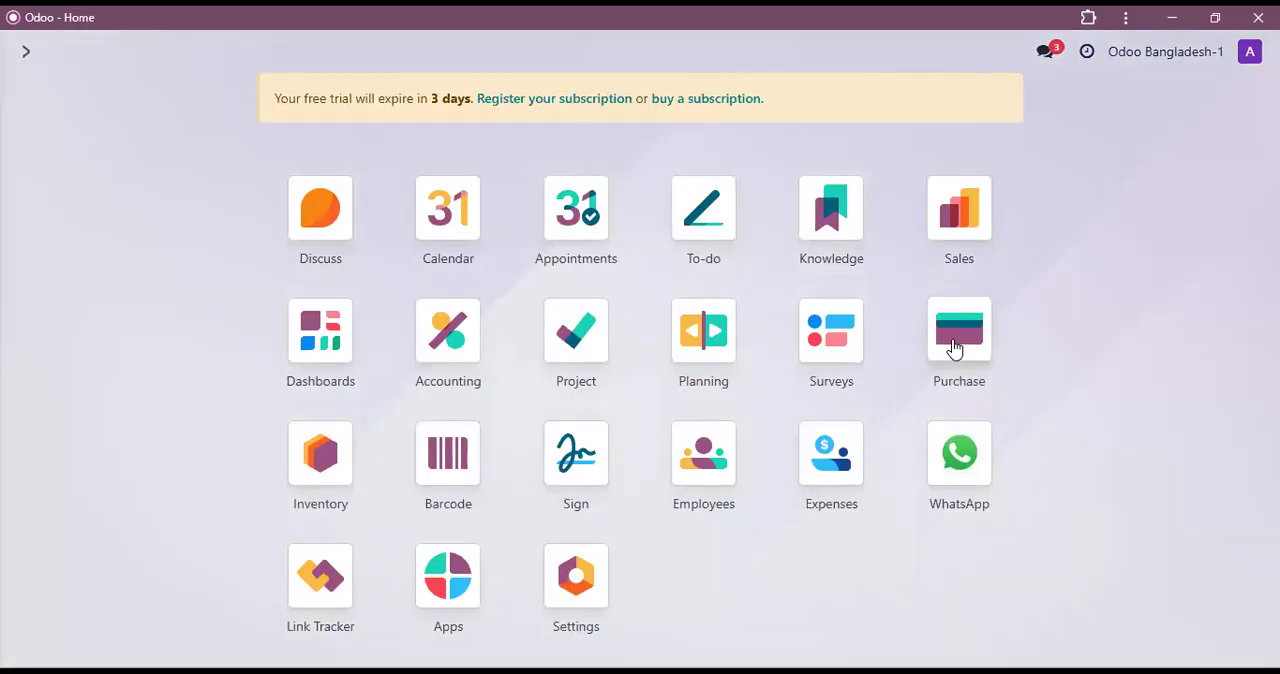
Step: Create a new request for quotation in Purchase with Shirt seller Ltd as the vendor
{"action": "left_click", "coordinate": [955, 349]}
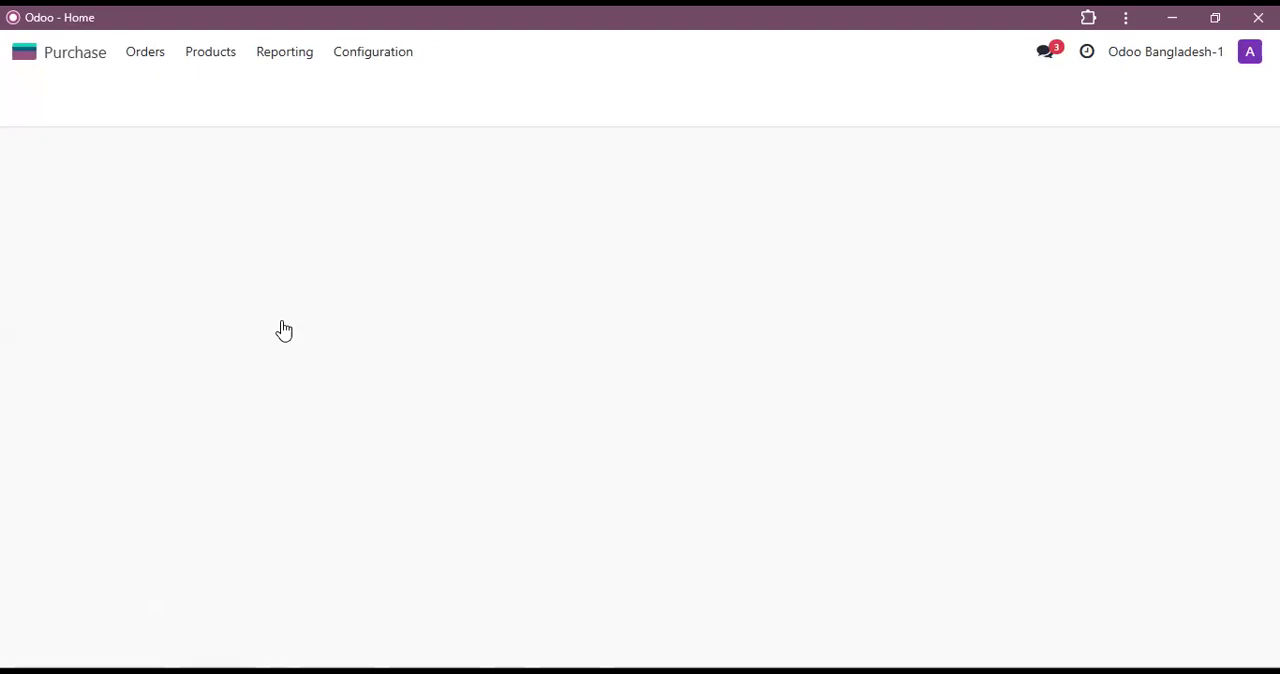
{"action": "left_click", "coordinate": [55, 104]}
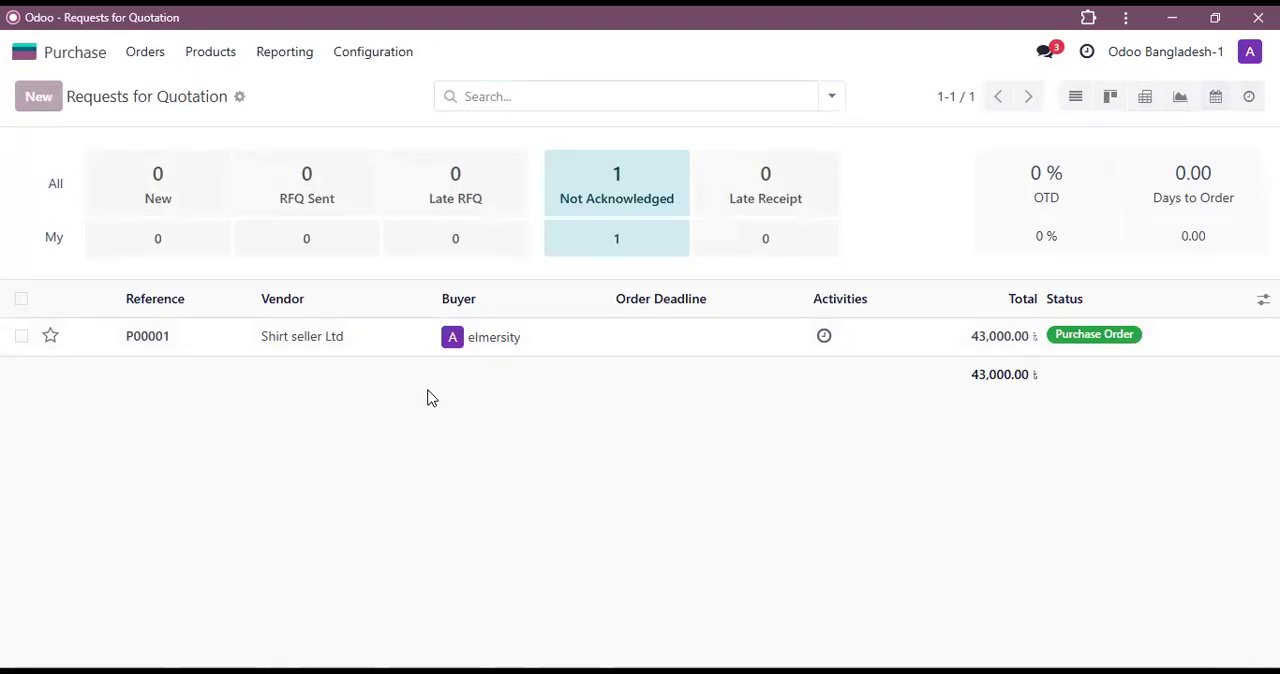
{"action": "left_click", "coordinate": [202, 282]}
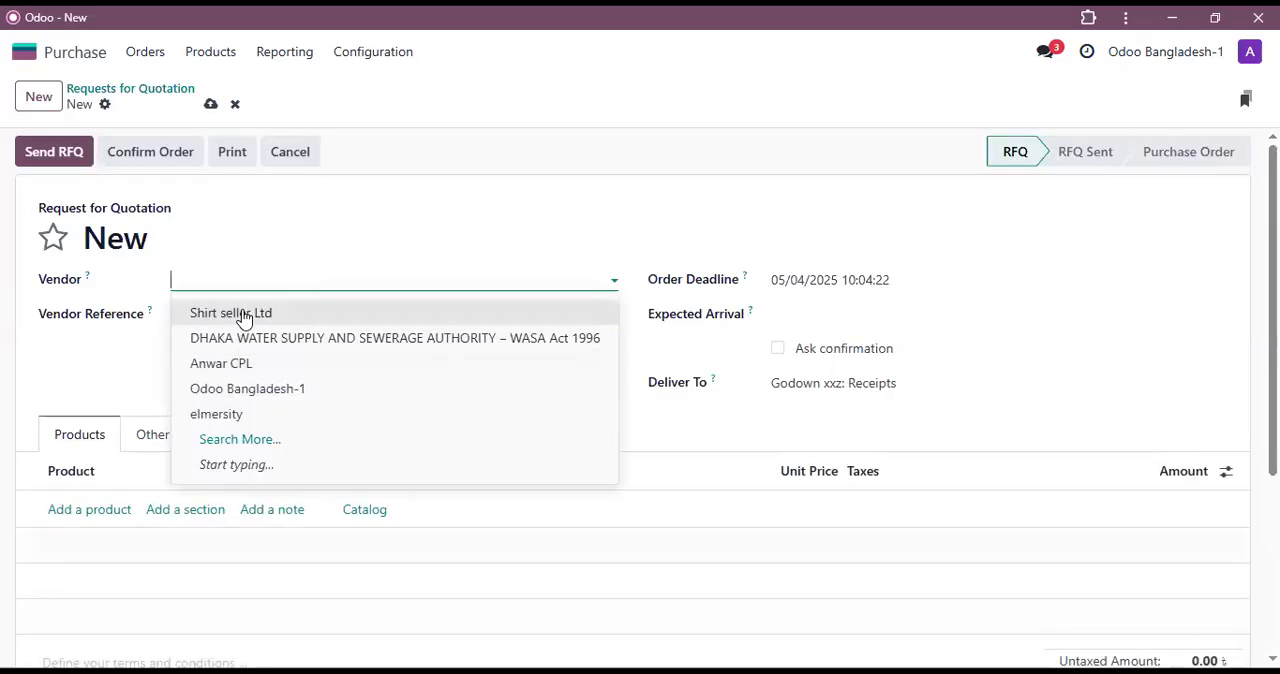
{"action": "left_click", "coordinate": [245, 318]}
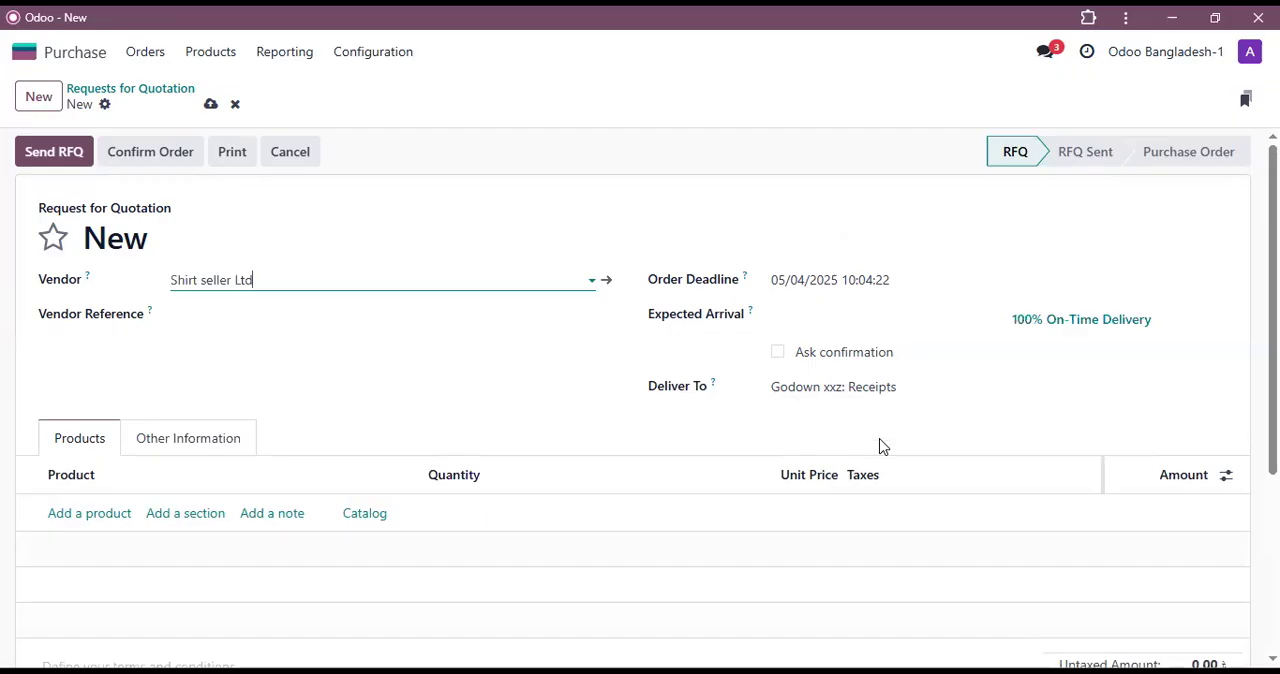
Step: Add Man's Boxer to the quotation from the product catalog with a quantity of 40
{"action": "scroll", "coordinate": [171, 477], "scroll_direction": "down", "scroll_amount": 1}
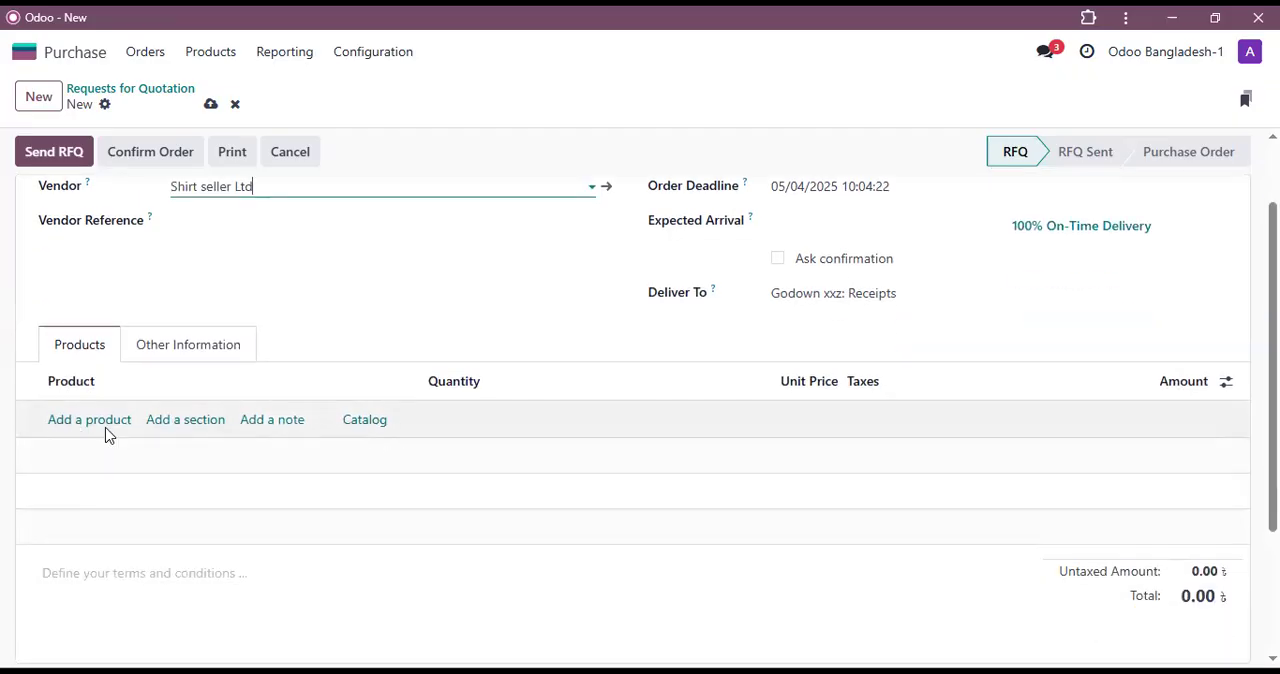
{"action": "left_click", "coordinate": [377, 421]}
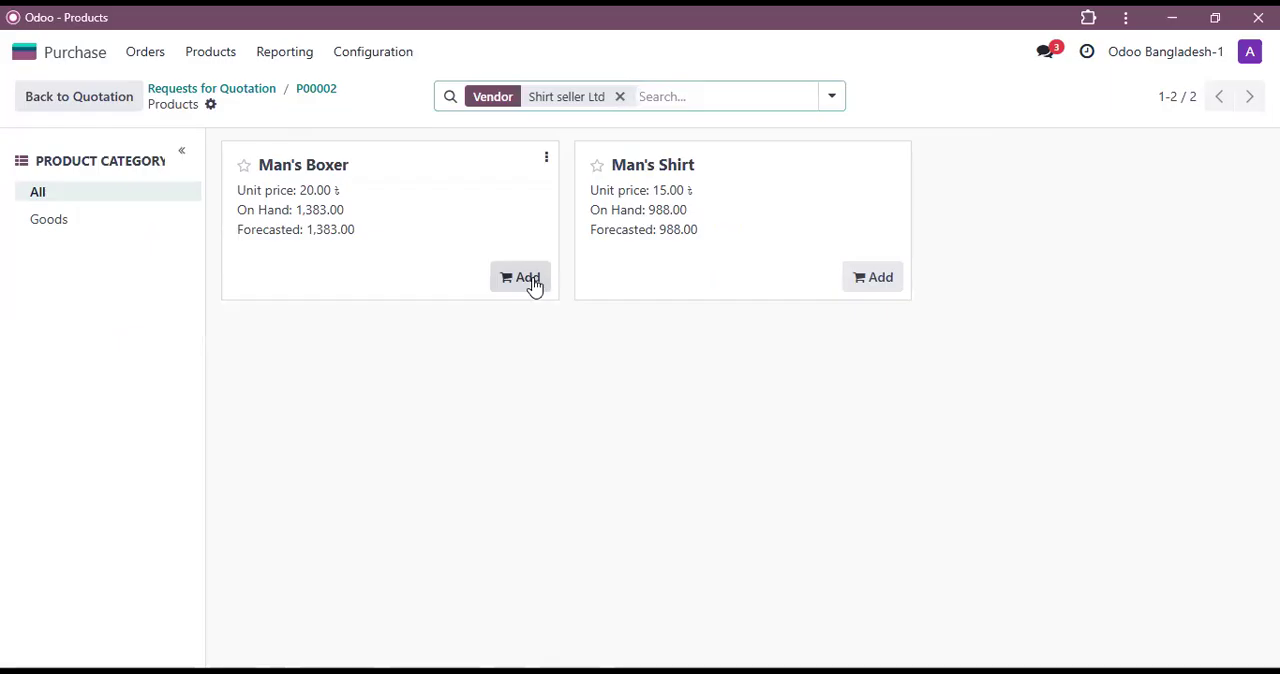
{"action": "left_click", "coordinate": [530, 280]}
{"action": "left_click", "coordinate": [380, 283]}
{"action": "left_click", "coordinate": [380, 283]}
{"action": "left_click", "coordinate": [380, 283]}
{"action": "left_click", "coordinate": [380, 283]}
{"action": "left_click", "coordinate": [380, 283]}
{"action": "left_click", "coordinate": [380, 283]}
{"action": "left_click_drag", "start_coordinate": [323, 277], "coordinate": [291, 277]}
{"action": "type", "text": "40"}
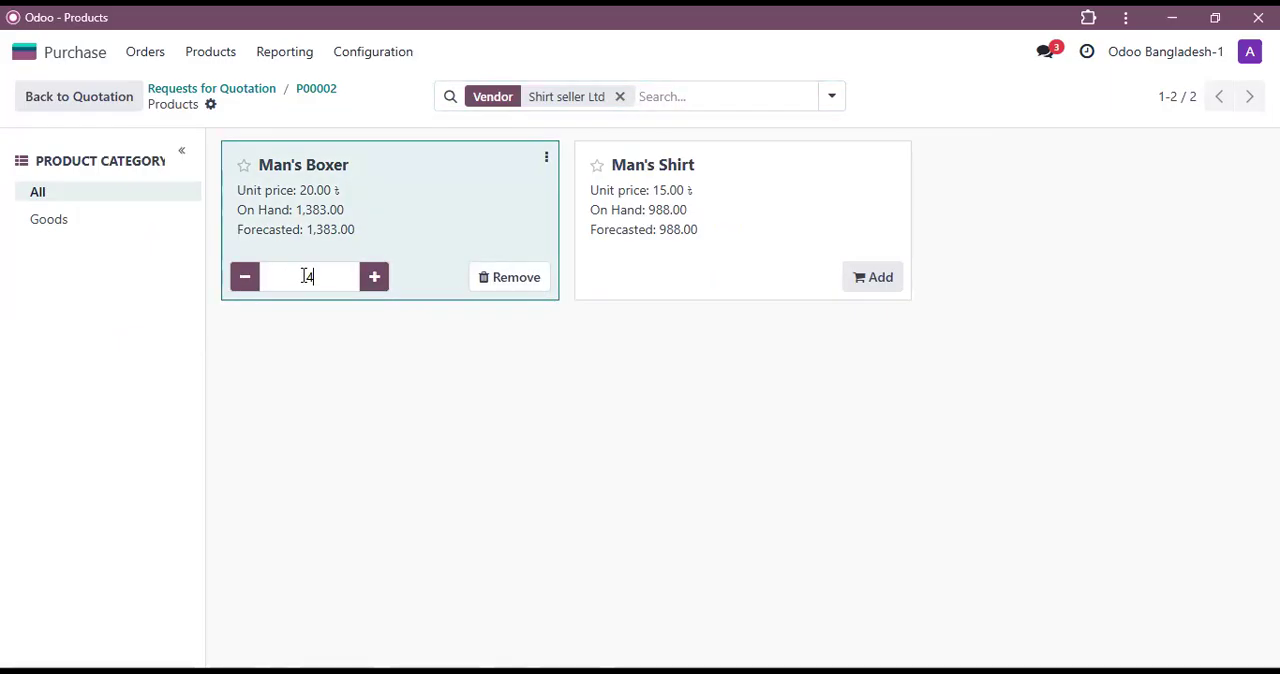
Step: Add Man's Shirt from the catalog with a quantity of 50 and return to the quotation
{"action": "left_click", "coordinate": [880, 281]}
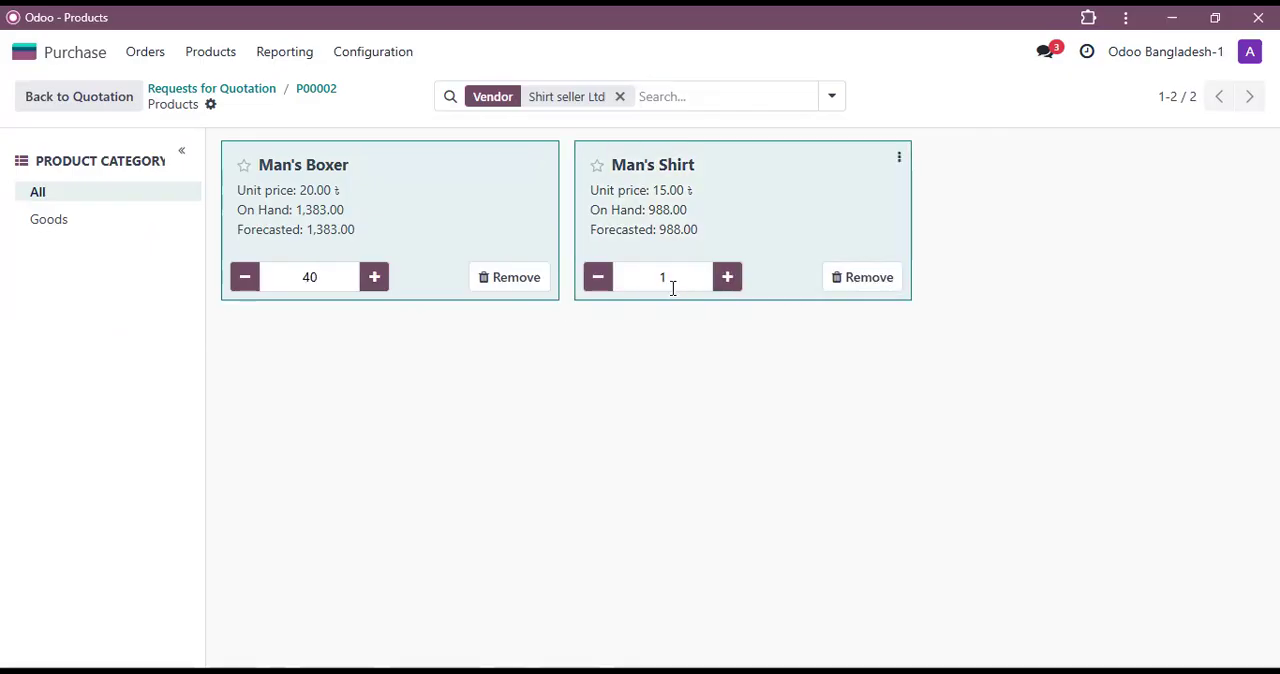
{"action": "double_click", "coordinate": [636, 277]}
{"action": "type", "text": "50"}
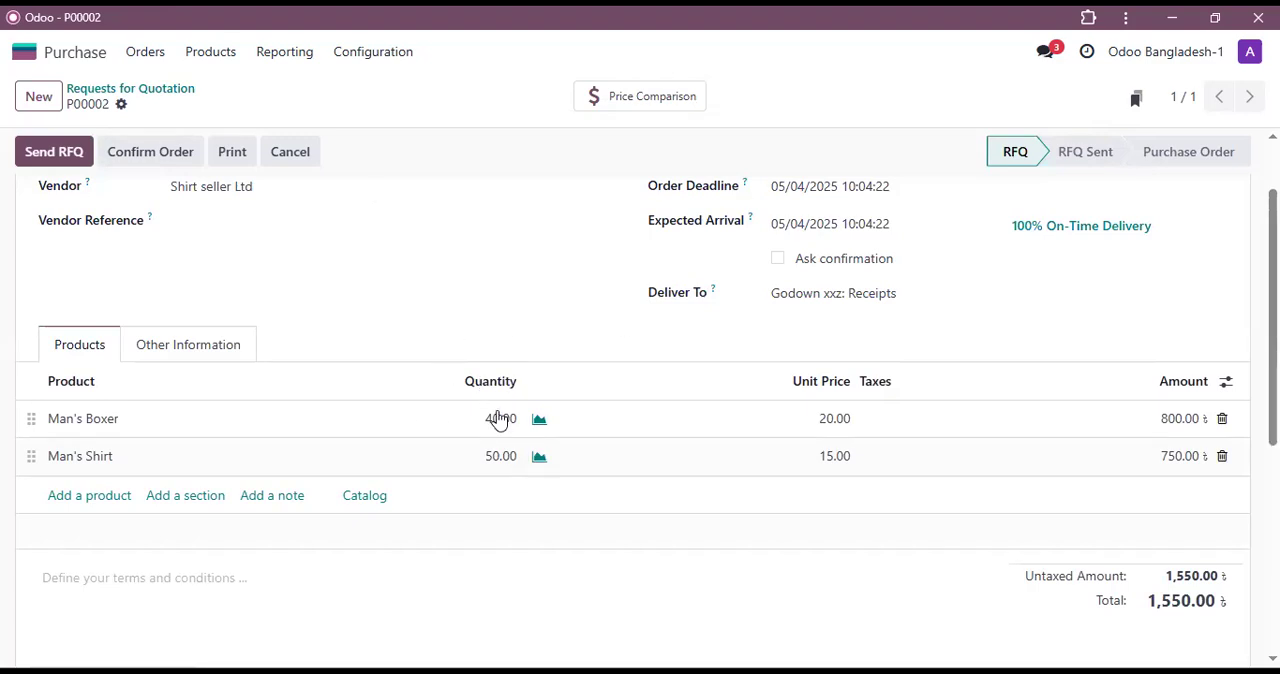
Step: Show the Analytic Distribution column in the quotation's product lines
{"action": "left_click", "coordinate": [1227, 384]}
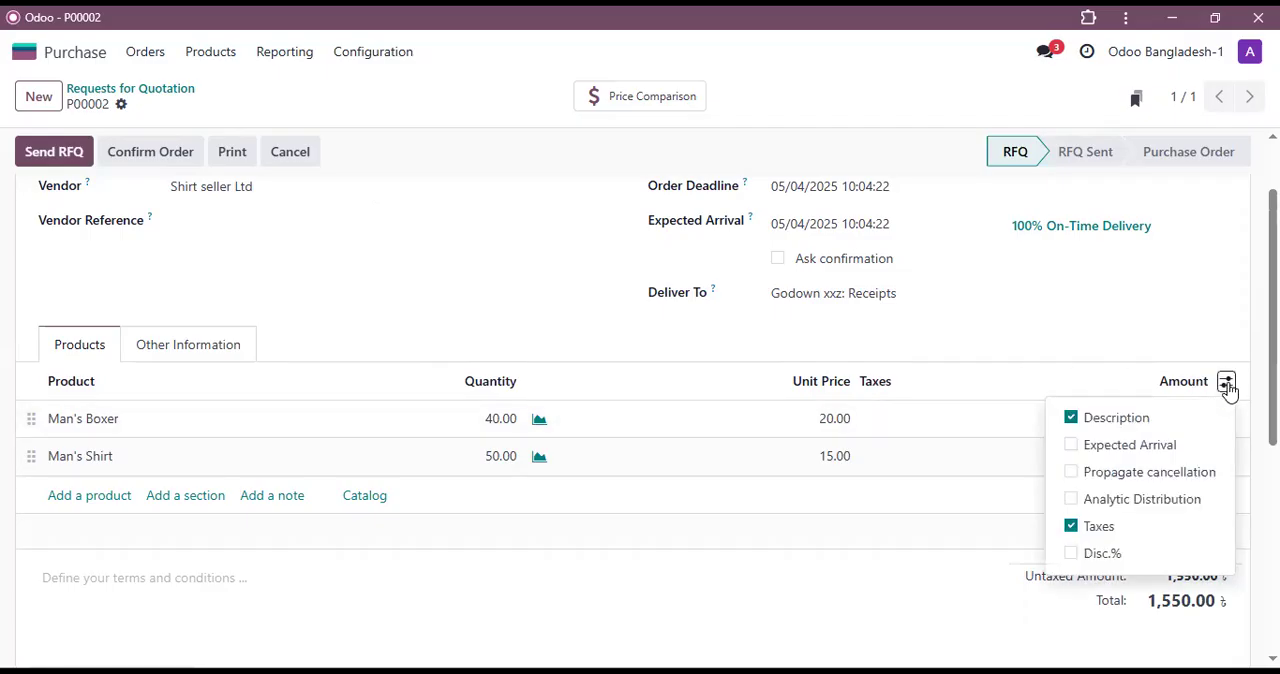
{"action": "left_click", "coordinate": [1075, 503]}
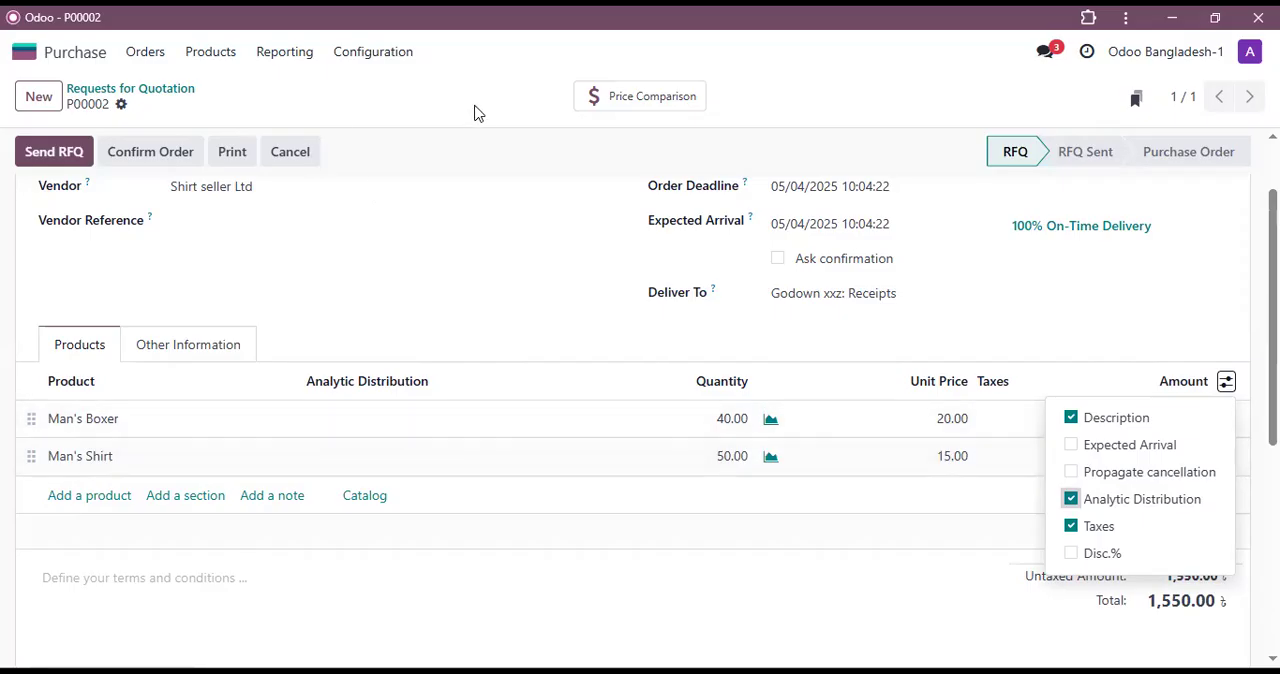
{"action": "scroll", "coordinate": [409, 329], "scroll_direction": "up", "scroll_amount": 2}
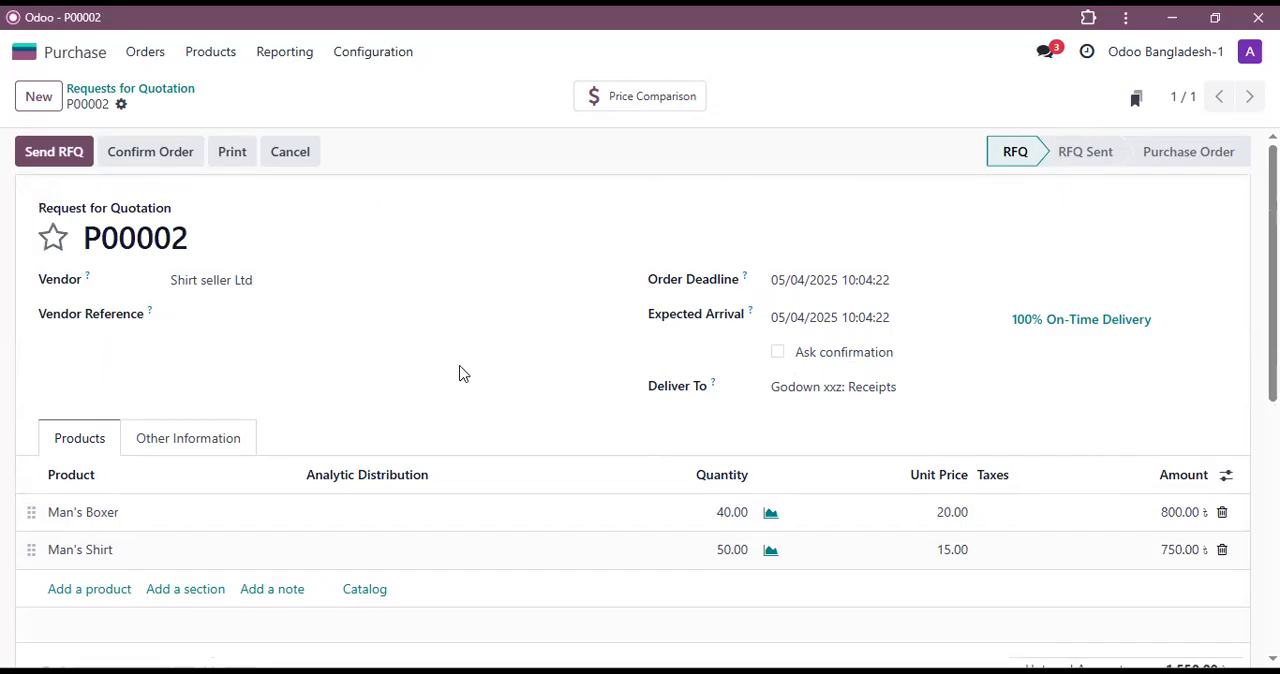
Step: Switch to Accounting and view the list of analytic plans
{"action": "left_click", "coordinate": [70, 62]}
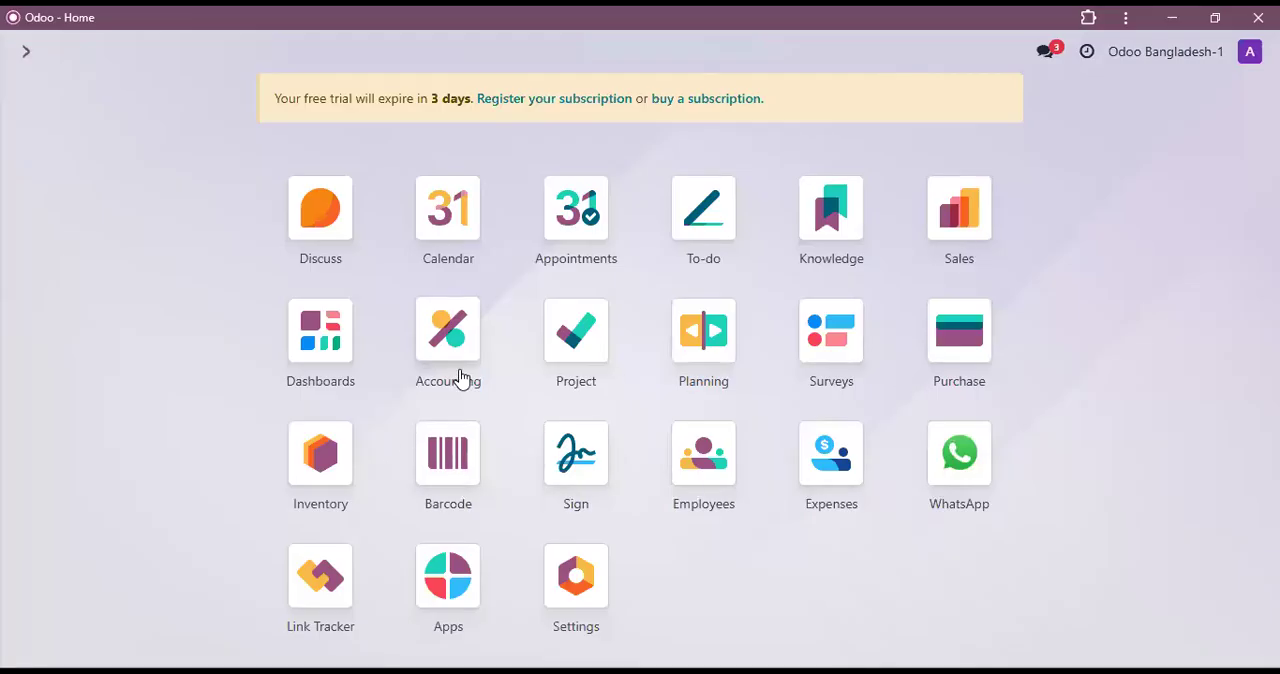
{"action": "left_click", "coordinate": [448, 348]}
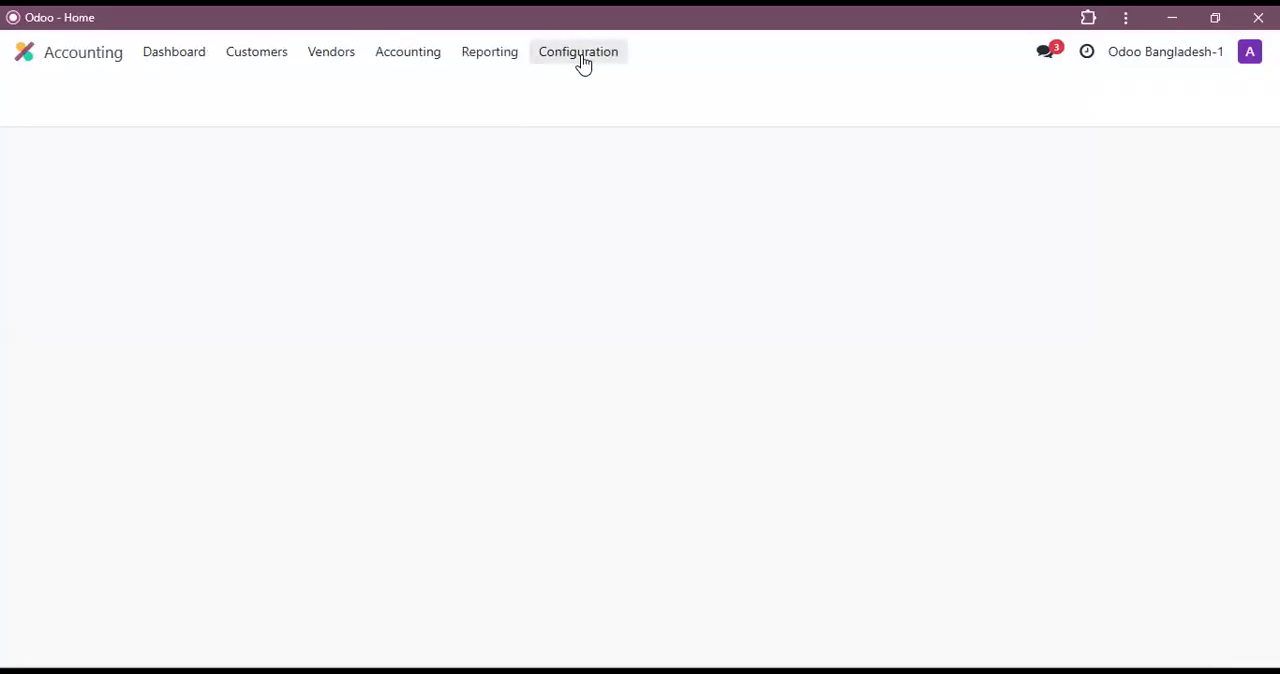
{"action": "left_click", "coordinate": [584, 60]}
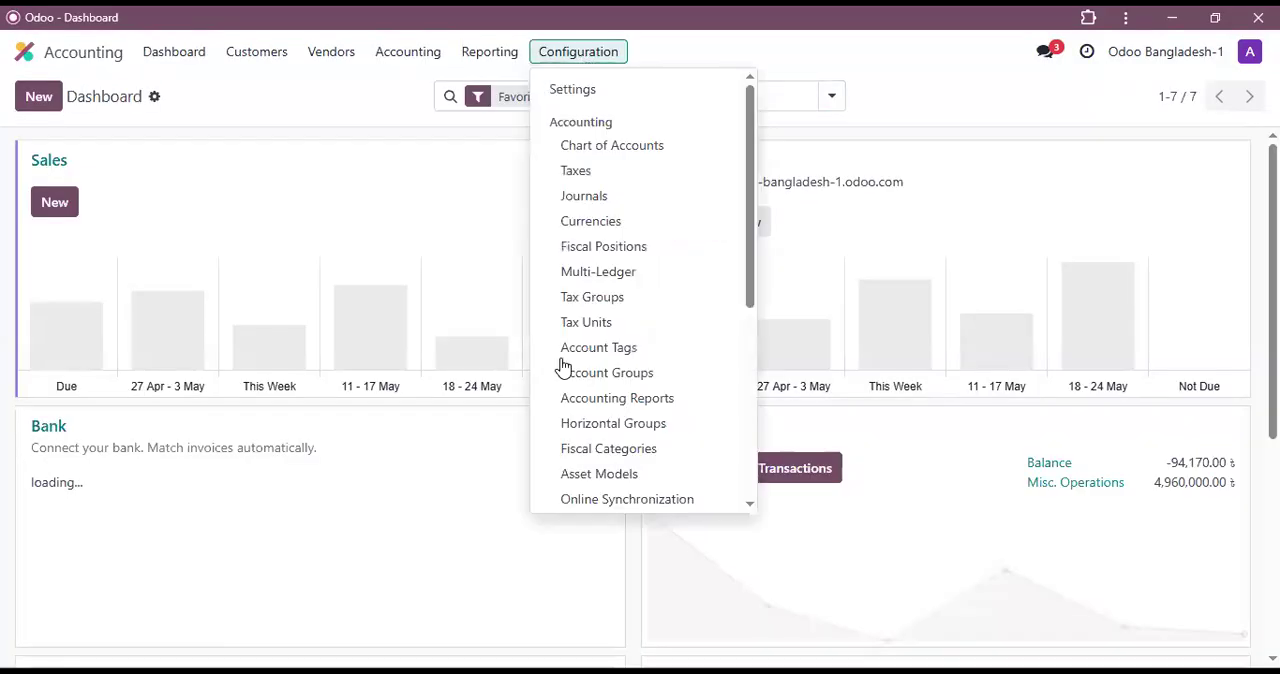
{"action": "scroll", "coordinate": [594, 437], "scroll_direction": "down", "scroll_amount": 5}
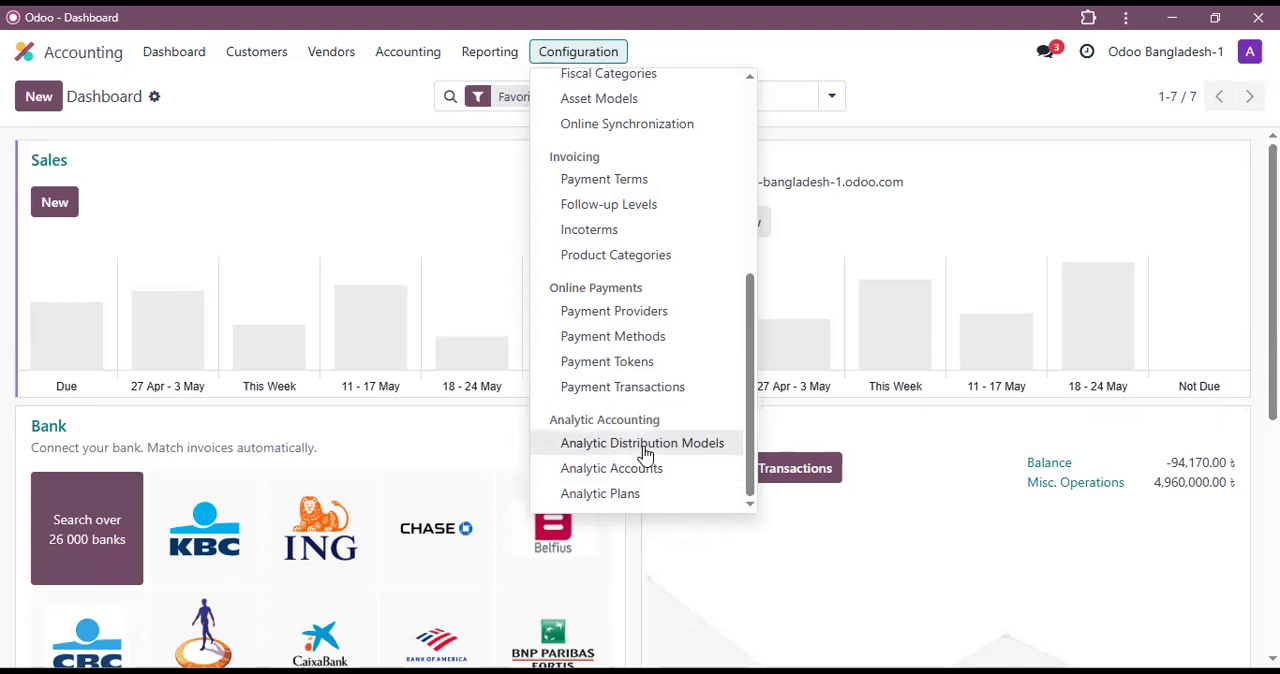
{"action": "left_click", "coordinate": [615, 496]}
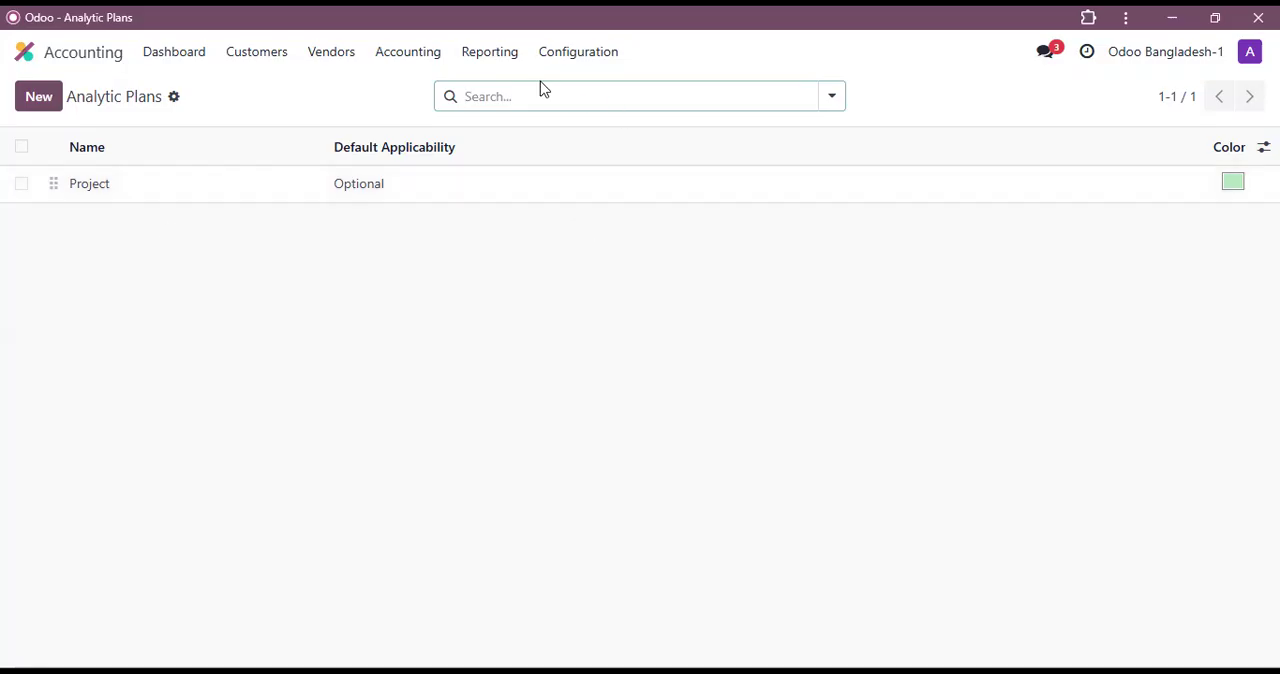
Step: Create an analytic account named Shirt 001 under the Project plan and save it
{"action": "left_click", "coordinate": [587, 58]}
{"action": "scroll", "coordinate": [605, 474], "scroll_direction": "down", "scroll_amount": 4}
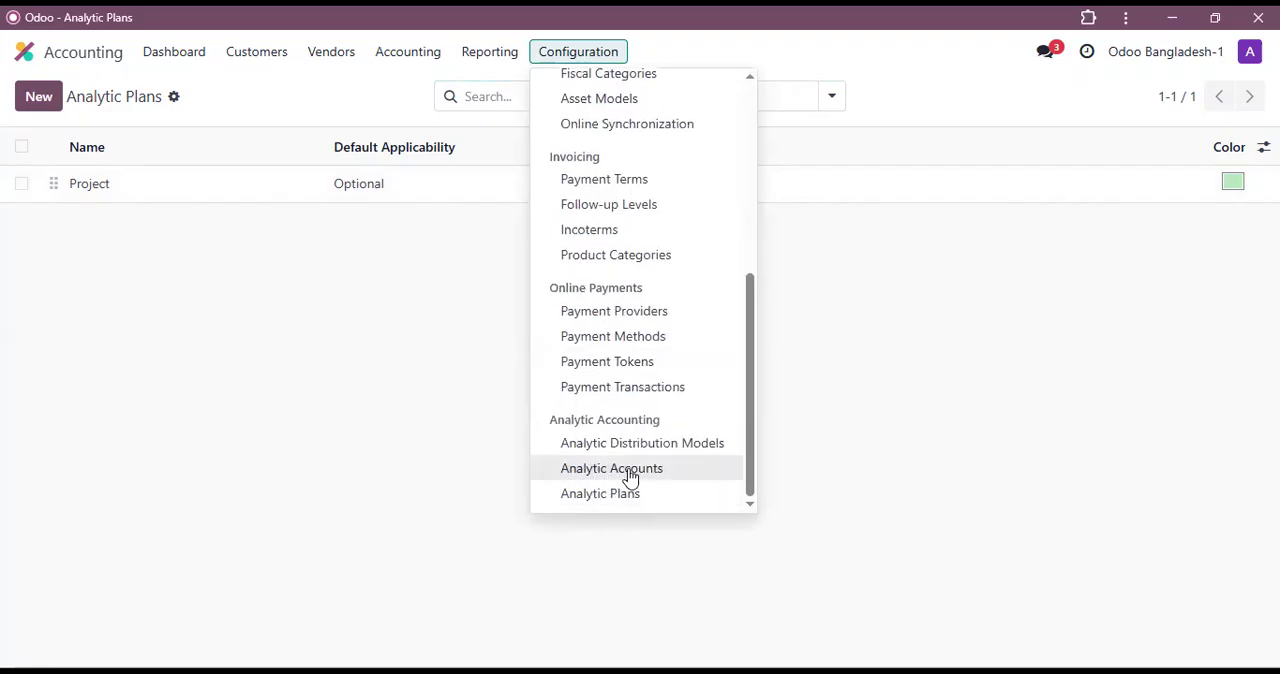
{"action": "left_click", "coordinate": [628, 472]}
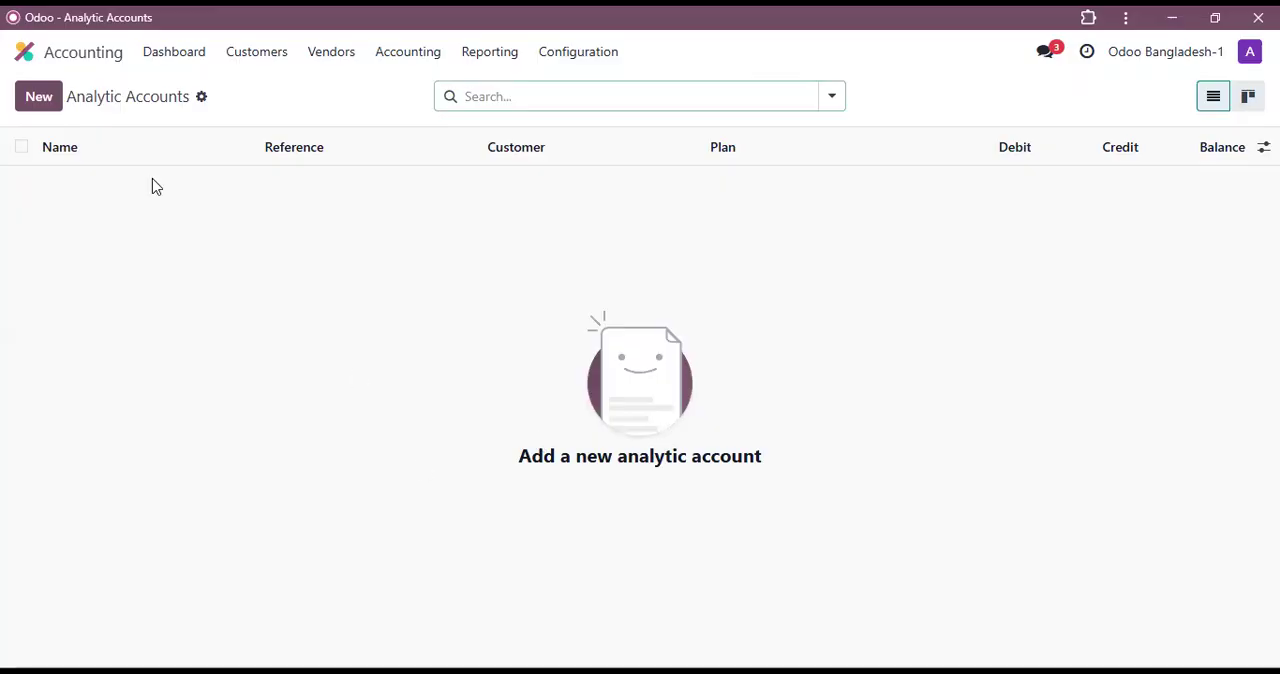
{"action": "left_click", "coordinate": [41, 99]}
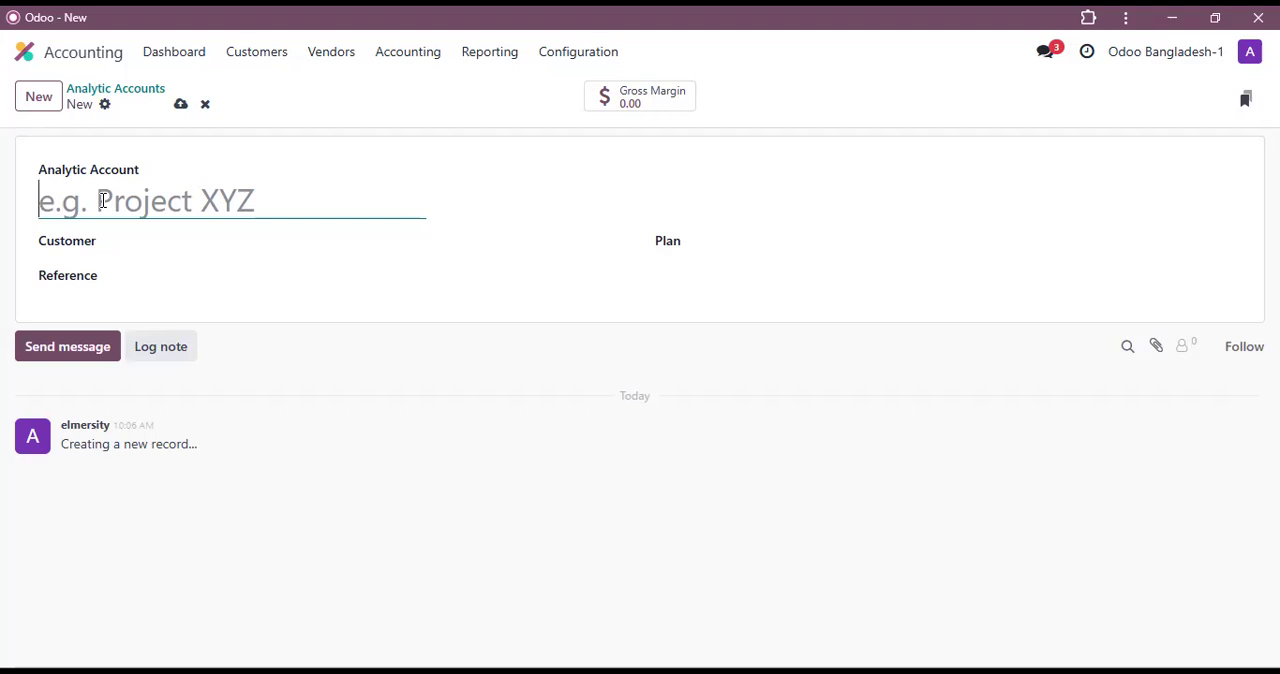
{"action": "type", "text": "Shirt"}
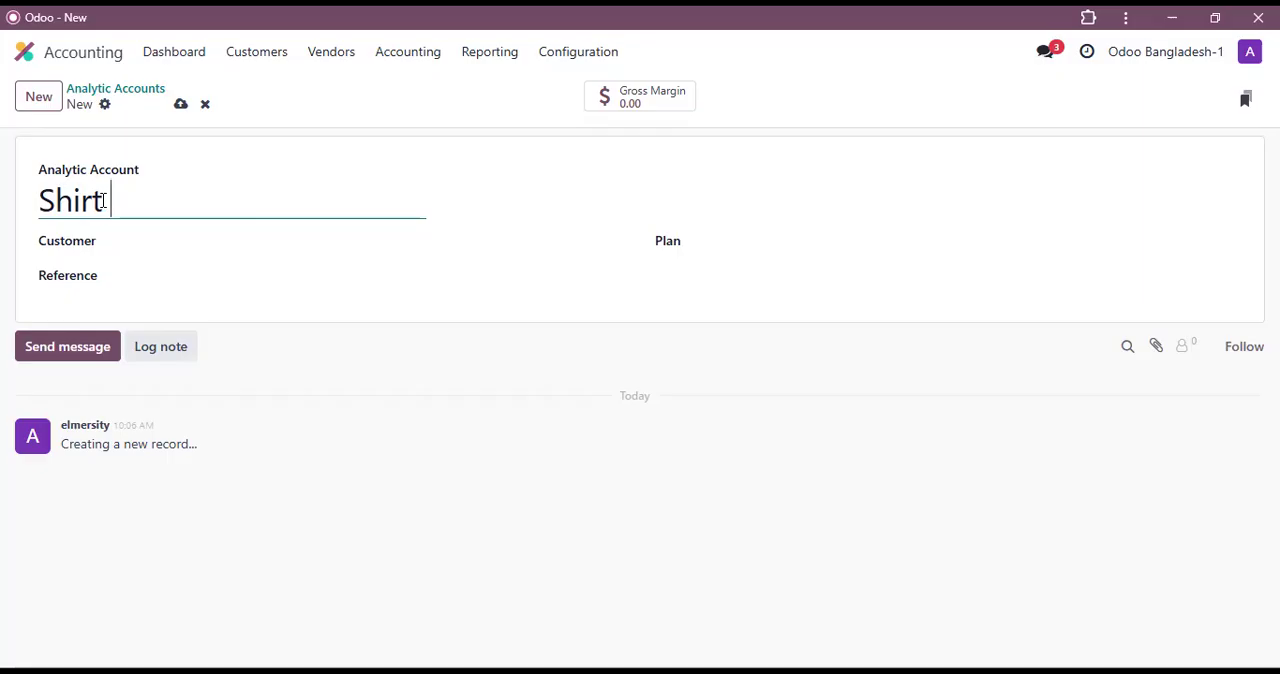
{"action": "type", "text": "001"}
{"action": "left_click", "coordinate": [742, 241]}
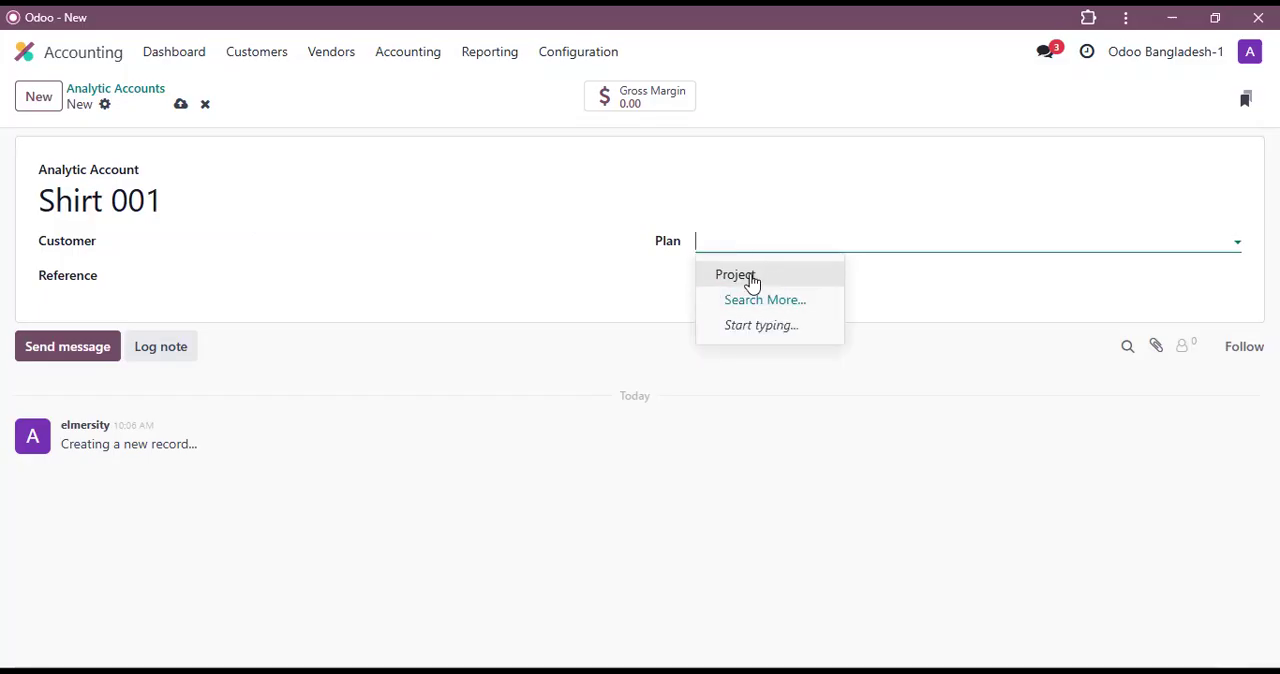
{"action": "left_click", "coordinate": [752, 280]}
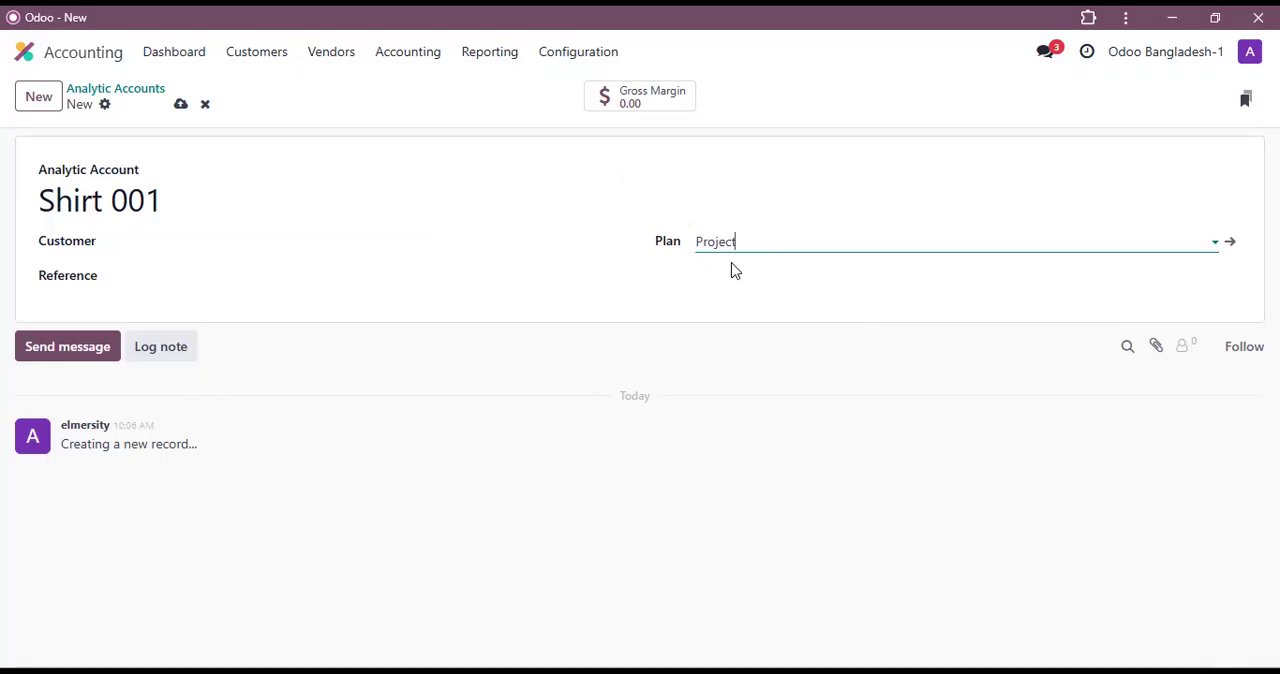
{"action": "left_click", "coordinate": [181, 105]}
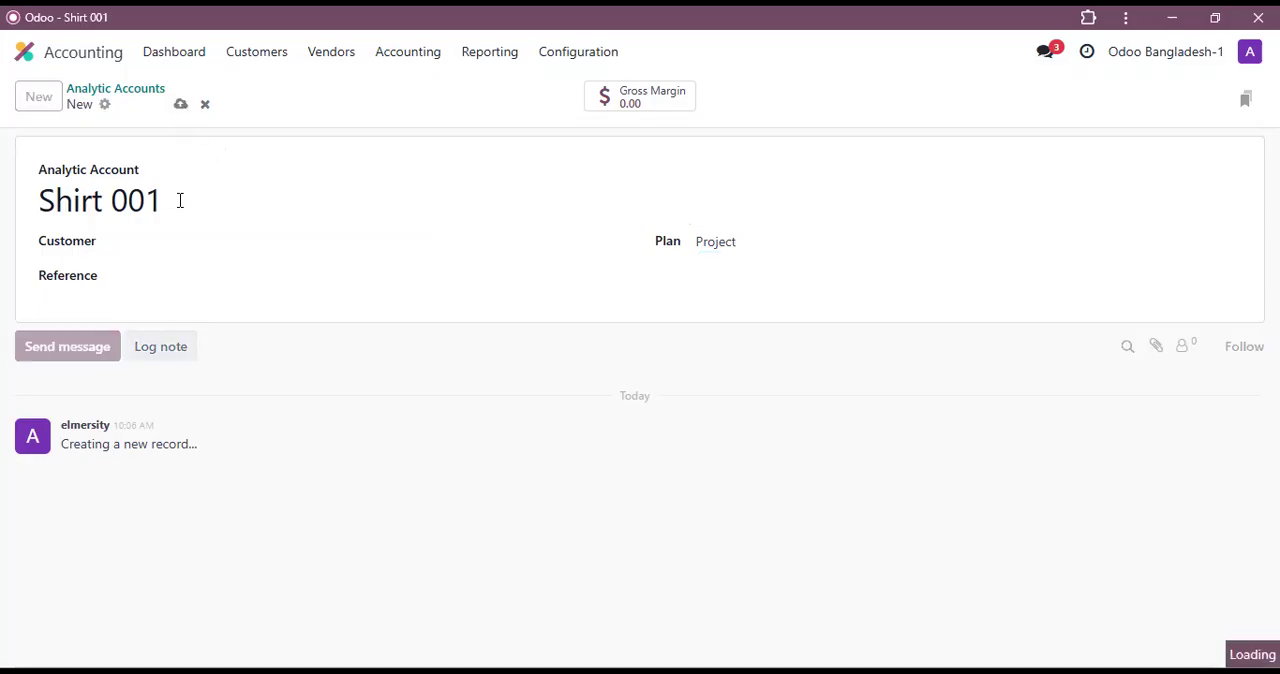
Step: Duplicate the Shirt 001 analytic account, rename the copy as Boxer 001 and save it
{"action": "left_click", "coordinate": [129, 105]}
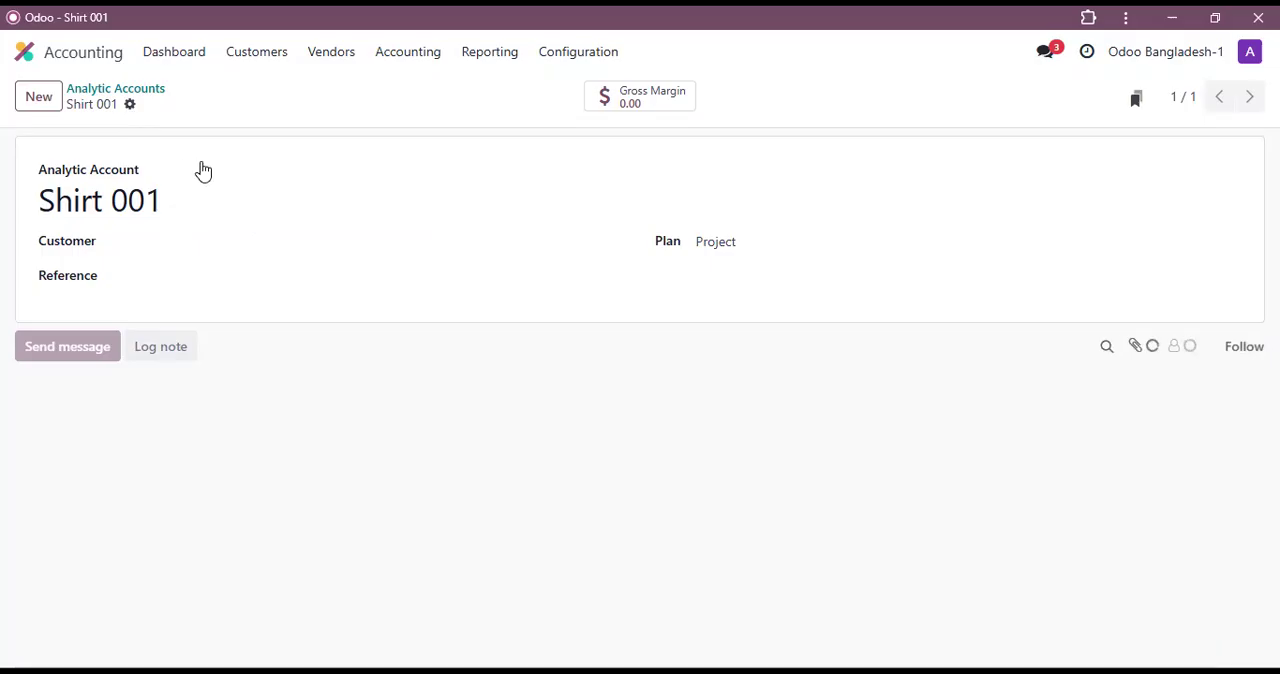
{"action": "left_click", "coordinate": [203, 165]}
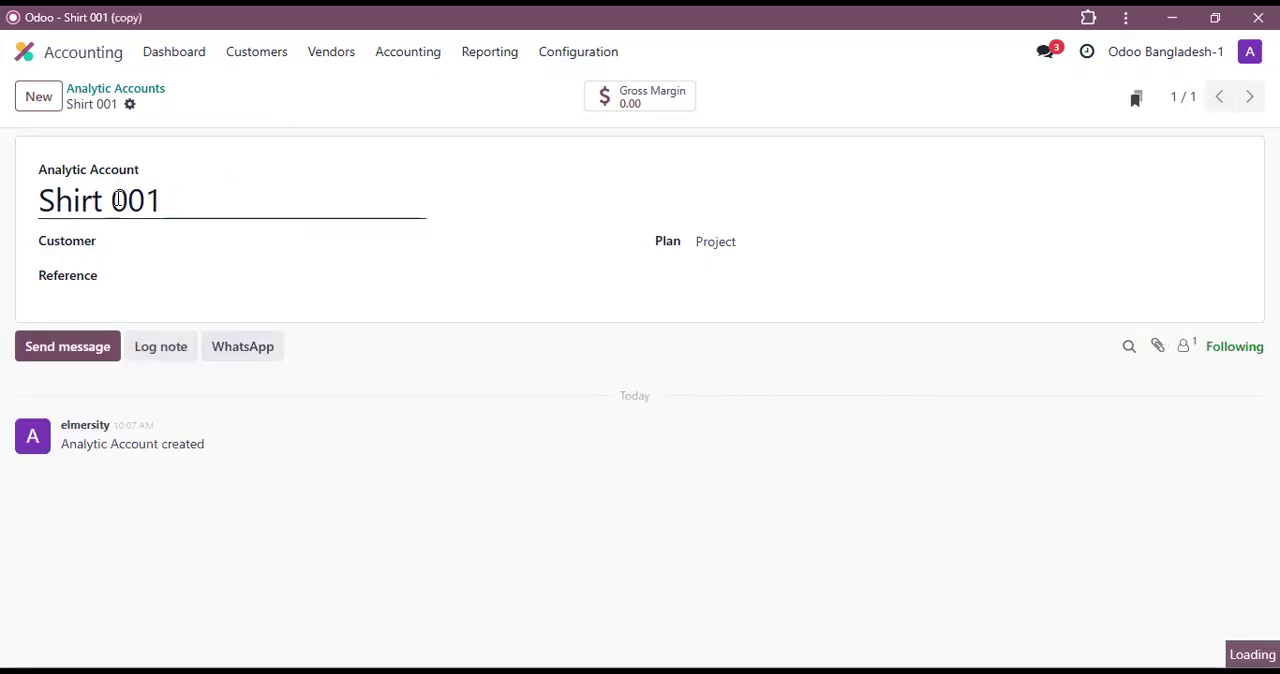
{"action": "triple_click", "coordinate": [27, 217]}
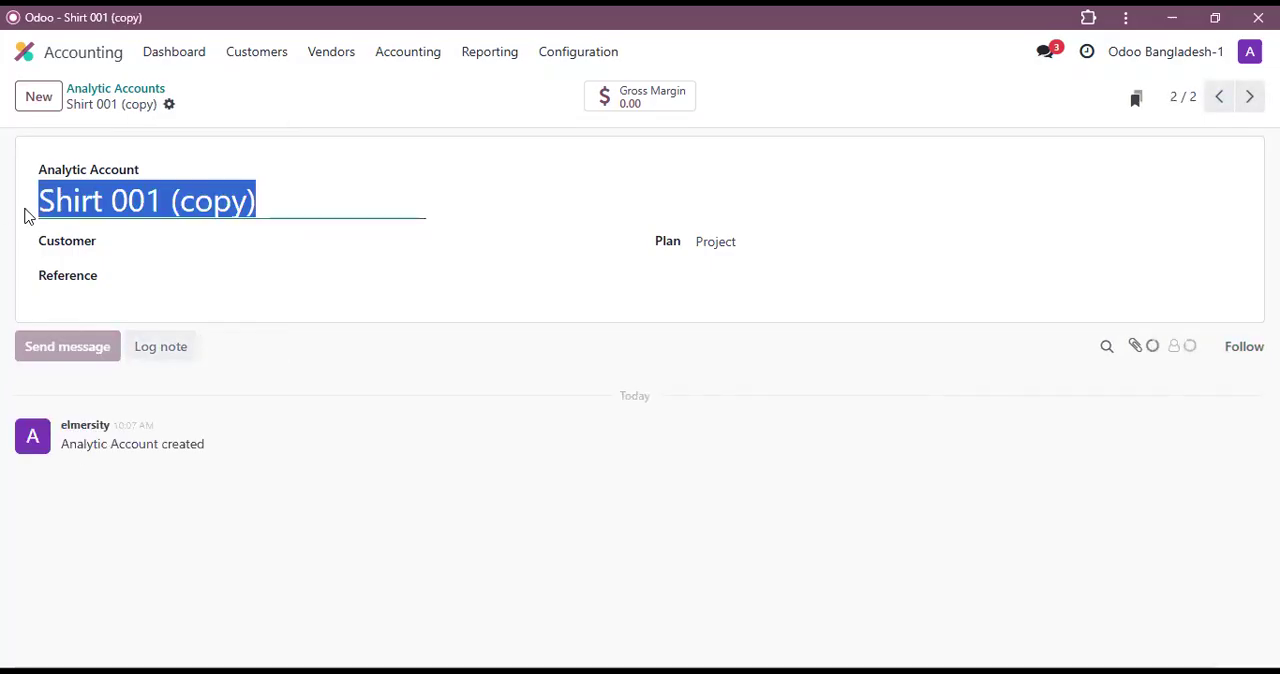
{"action": "type", "text": "Boxer "}
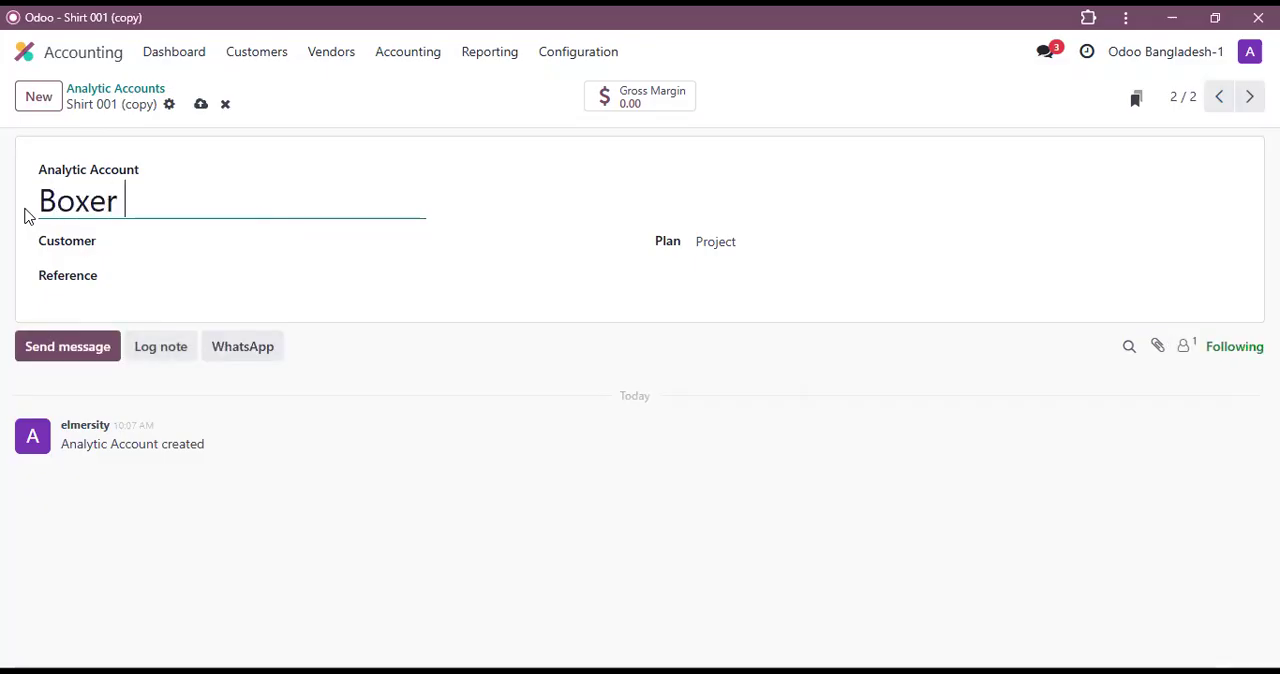
{"action": "type", "text": "001"}
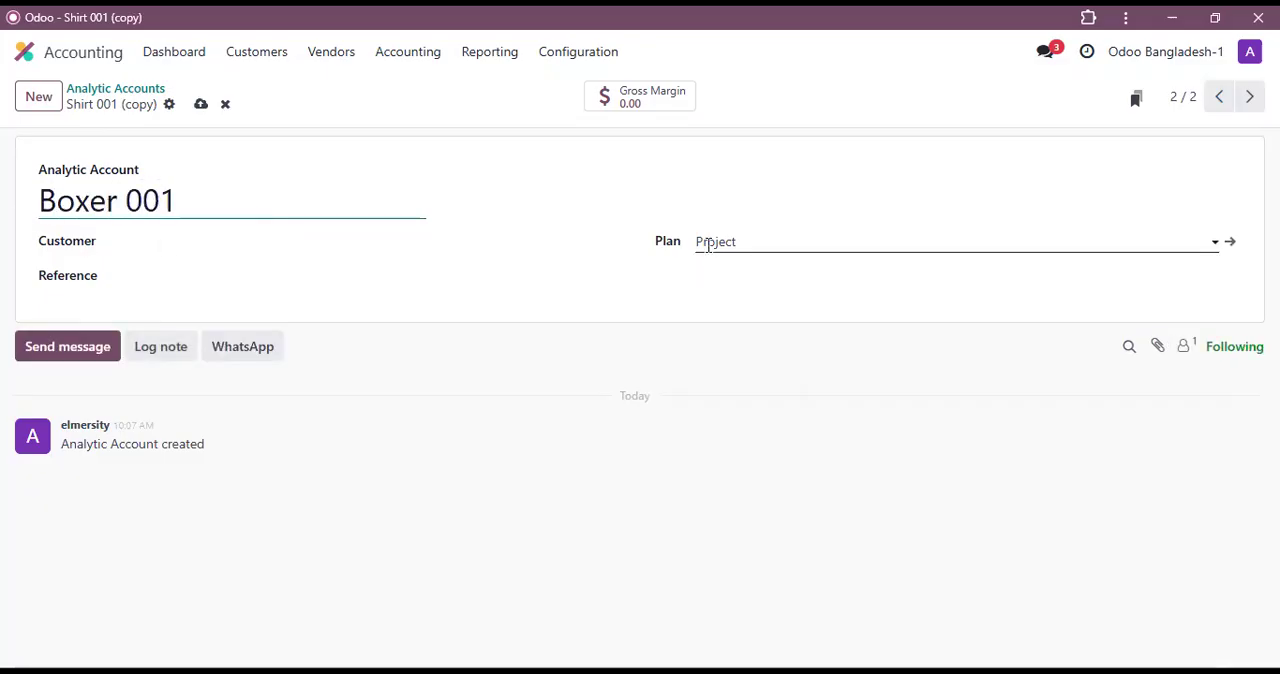
{"action": "left_click", "coordinate": [201, 106]}
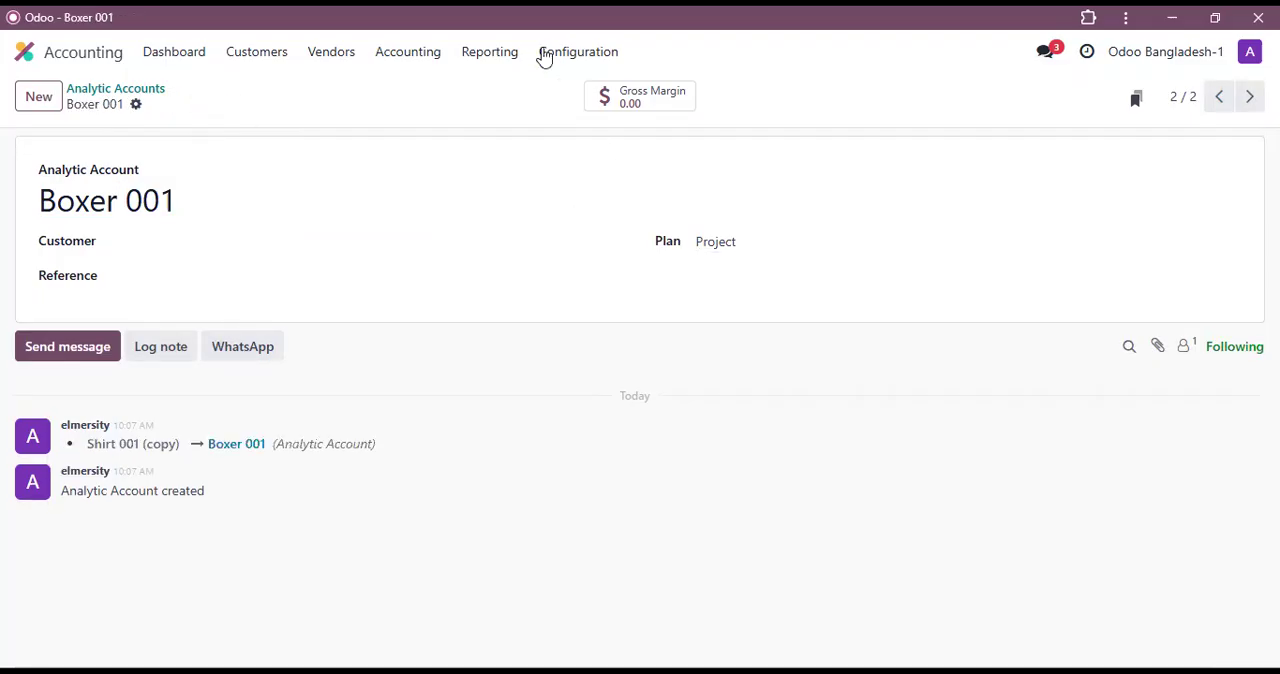
Step: Switch to Purchase and open the request for quotation P00002
{"action": "left_click", "coordinate": [84, 56]}
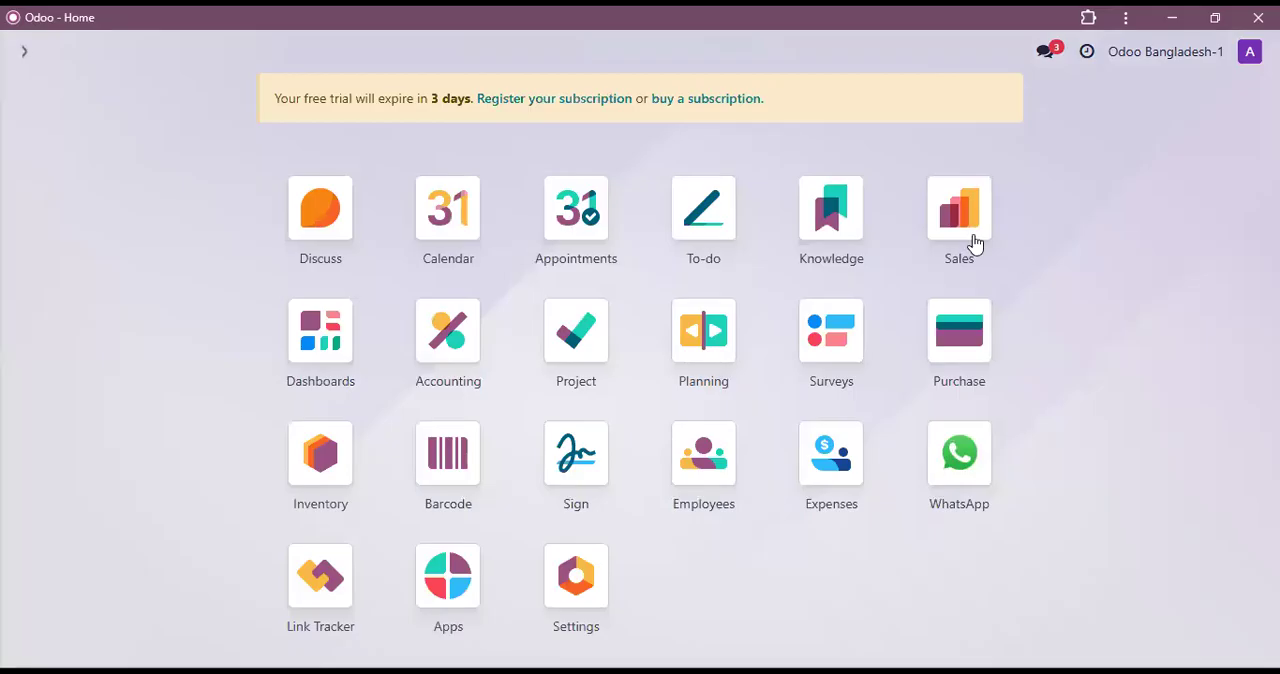
{"action": "left_click", "coordinate": [964, 340]}
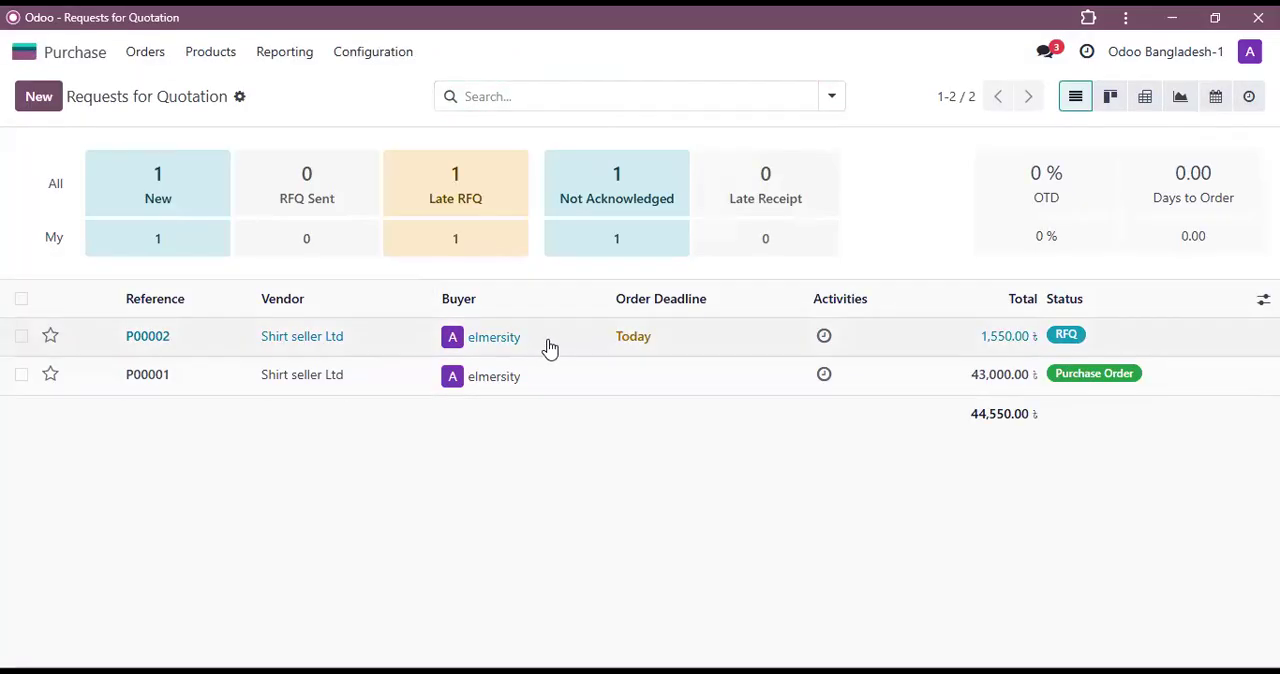
{"action": "left_click", "coordinate": [512, 349]}
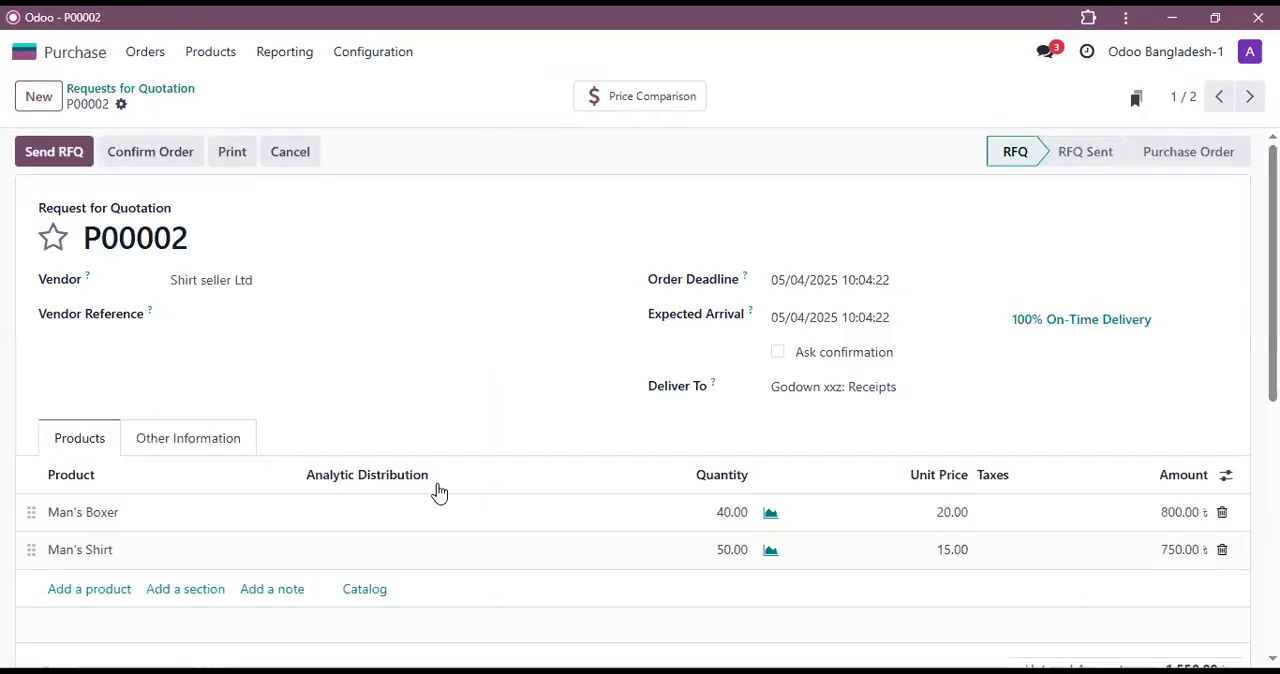
Step: Assign the Shirt 001 analytic account at 100% to the Man's Boxer line
{"action": "scroll", "coordinate": [395, 519], "scroll_direction": "down", "scroll_amount": 2}
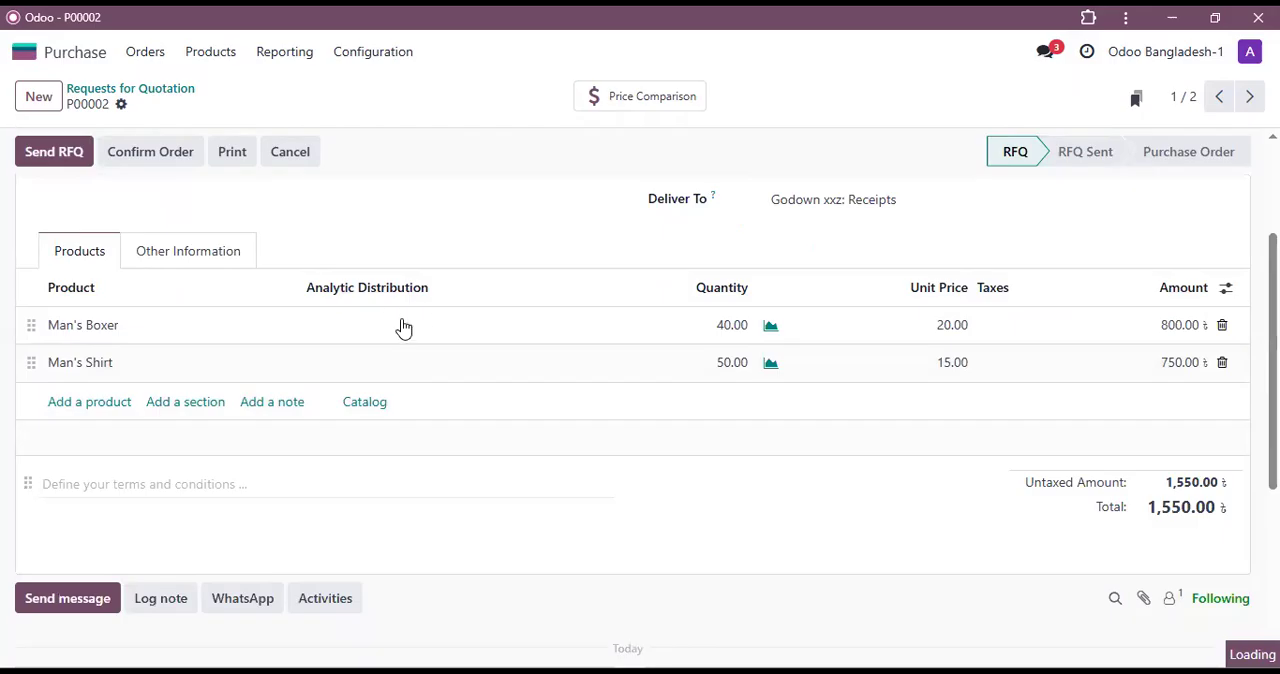
{"action": "left_click", "coordinate": [424, 338]}
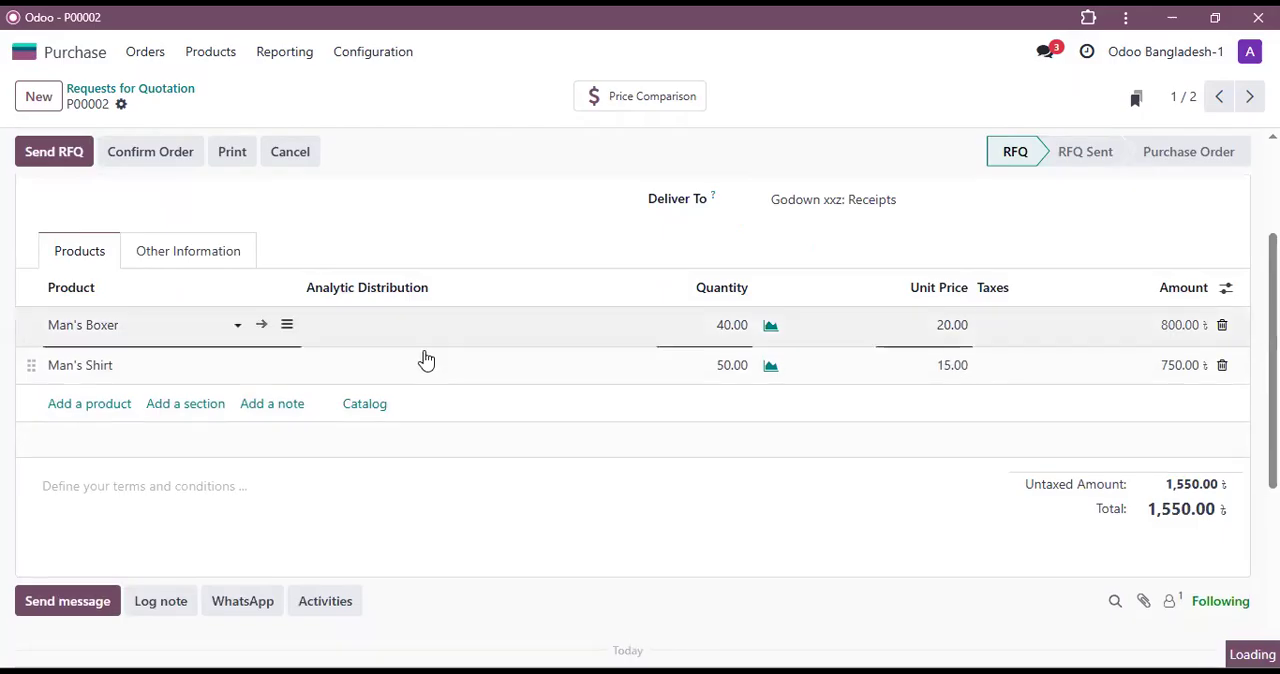
{"action": "left_click", "coordinate": [491, 340]}
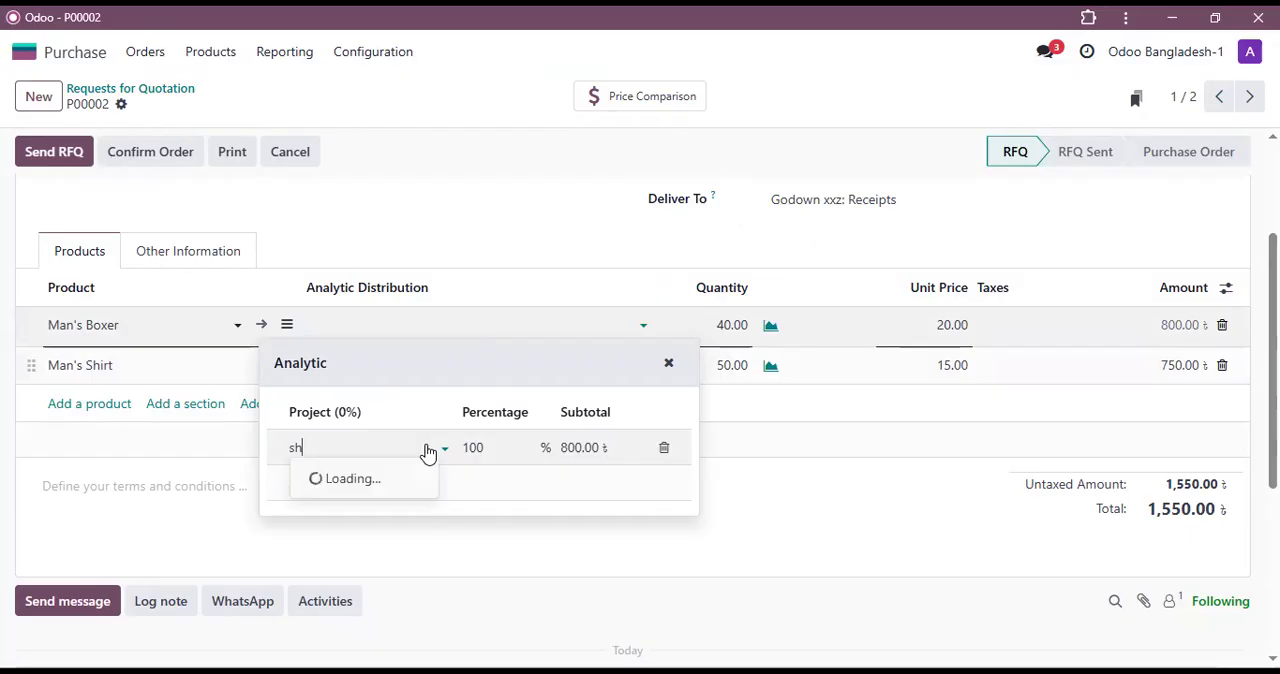
{"action": "left_click", "coordinate": [348, 482]}
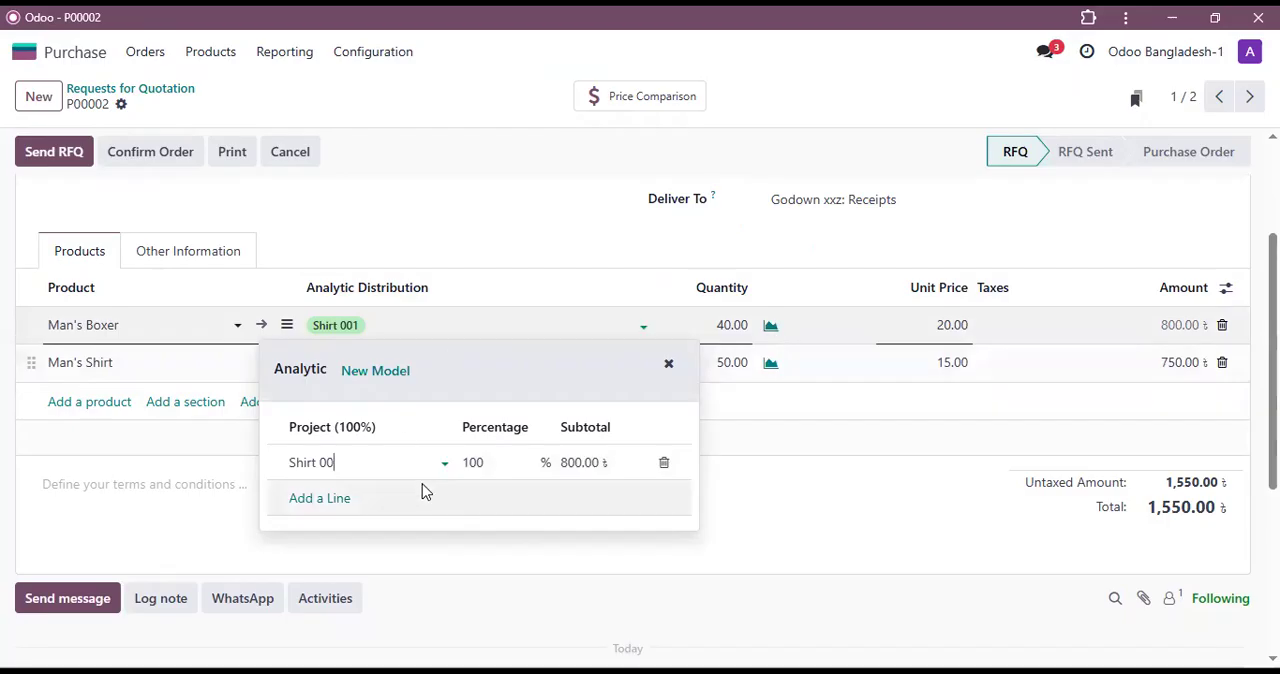
Step: Try to replace the Man's Boxer line's analytic account with Boxer 001
{"action": "key", "text": "BackSpace"}
{"action": "key", "text": "BackSpace"}
{"action": "key", "text": "BackSpace"}
{"action": "key", "text": "BackSpace"}
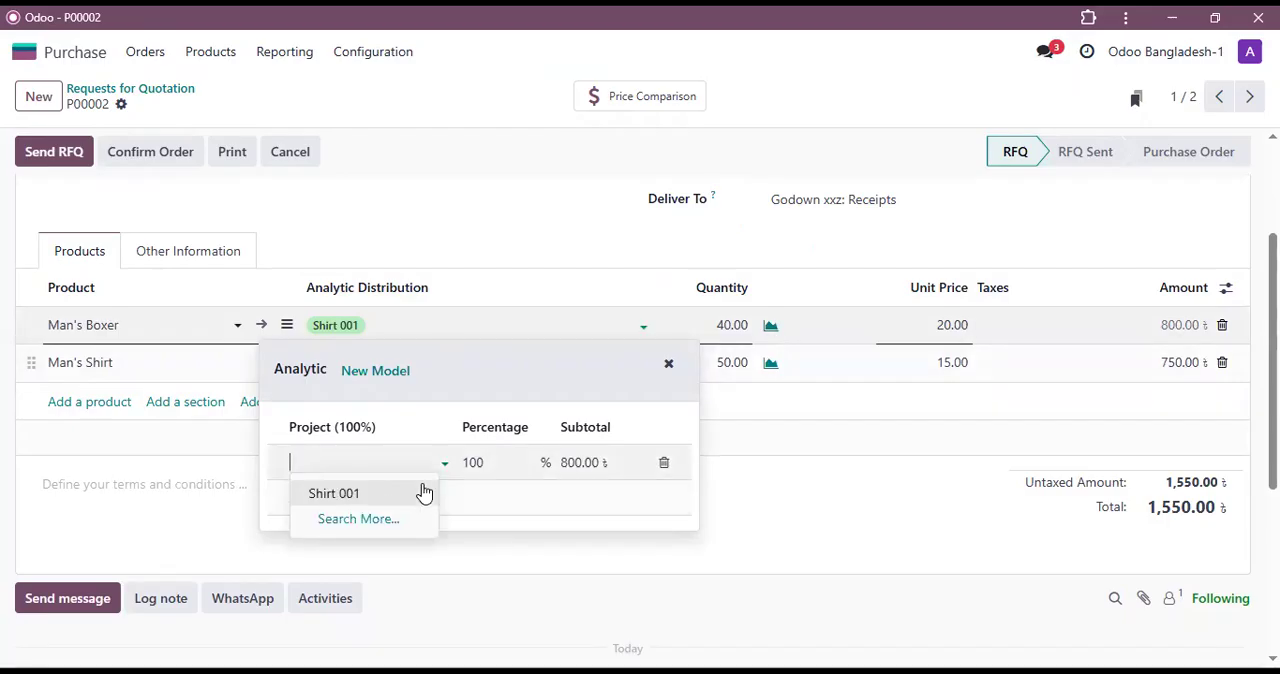
{"action": "type", "text": "box"}
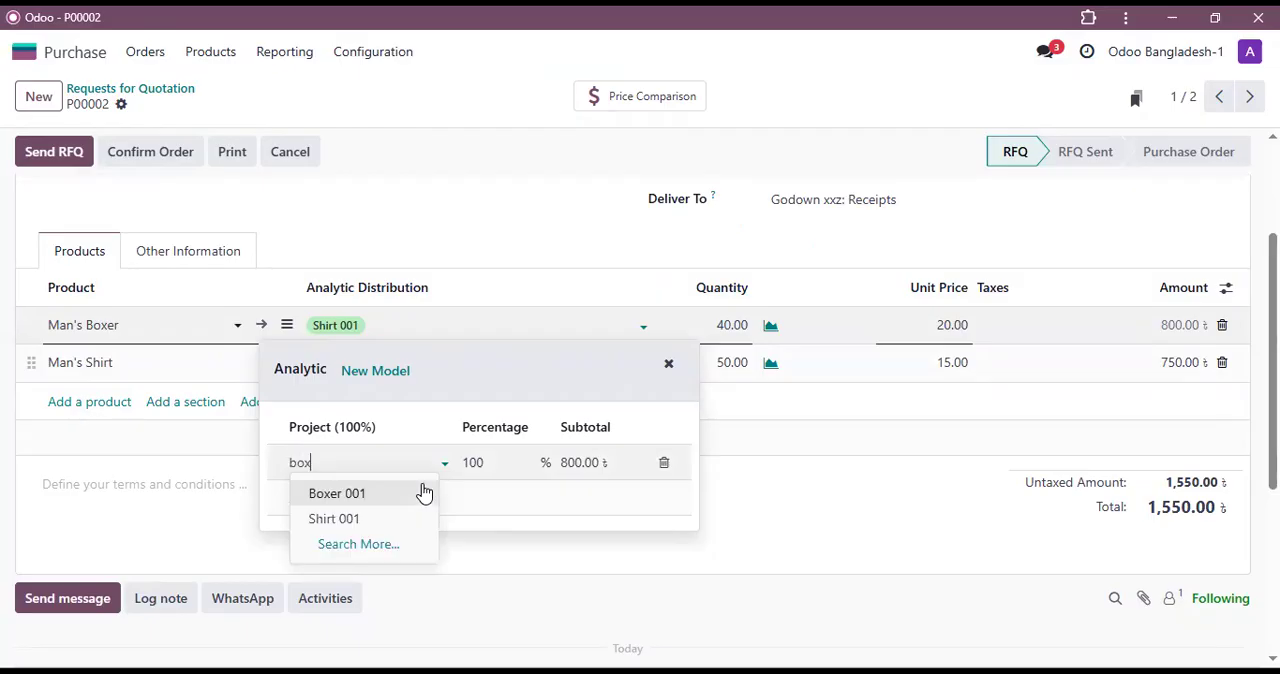
{"action": "type", "text": "er"}
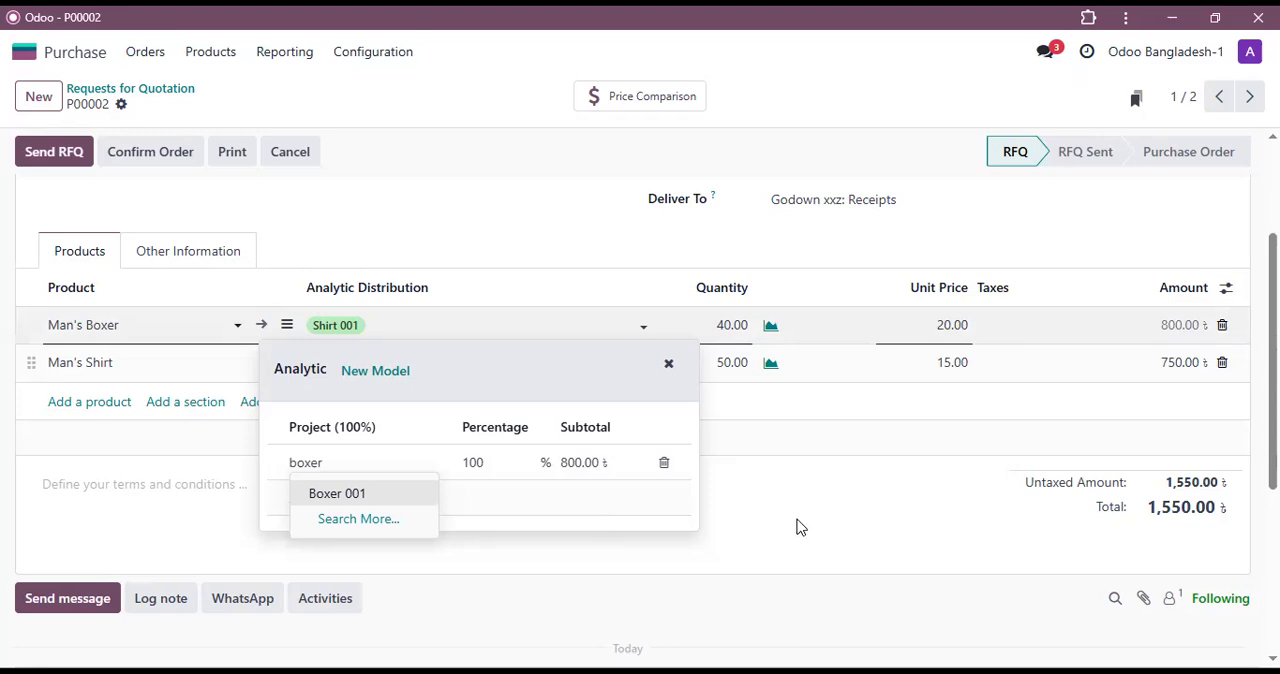
{"action": "left_click", "coordinate": [341, 486]}
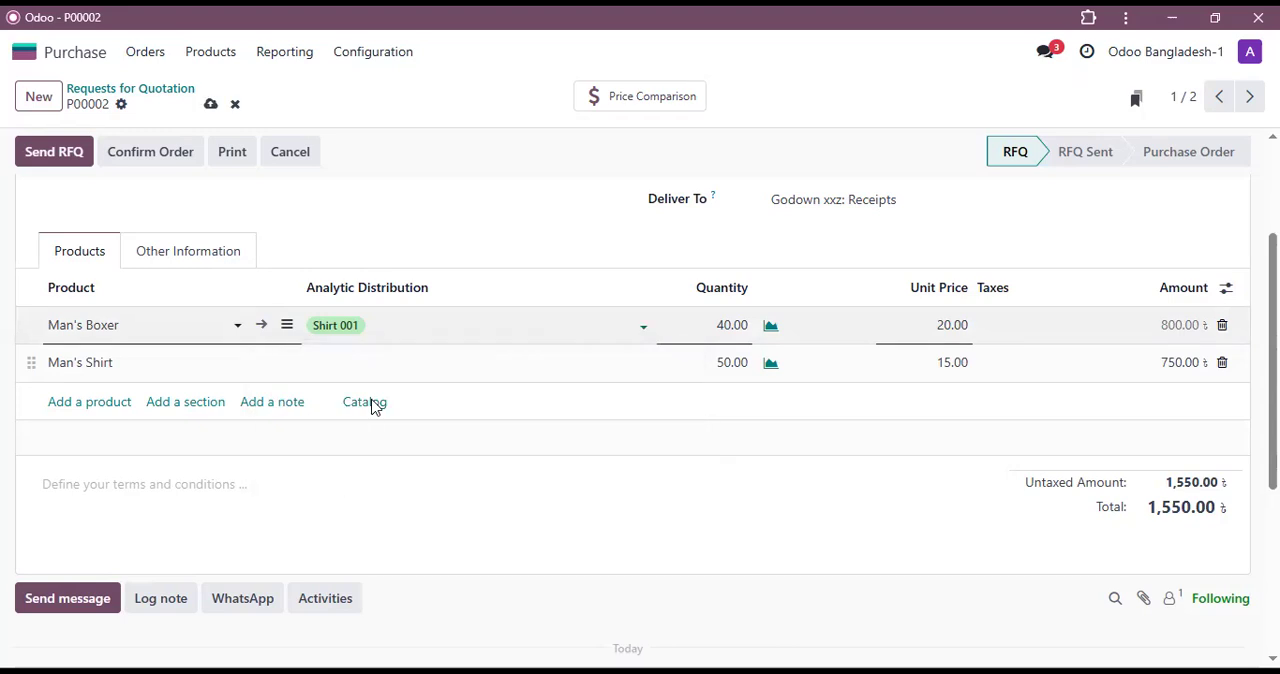
{"action": "left_click", "coordinate": [463, 366]}
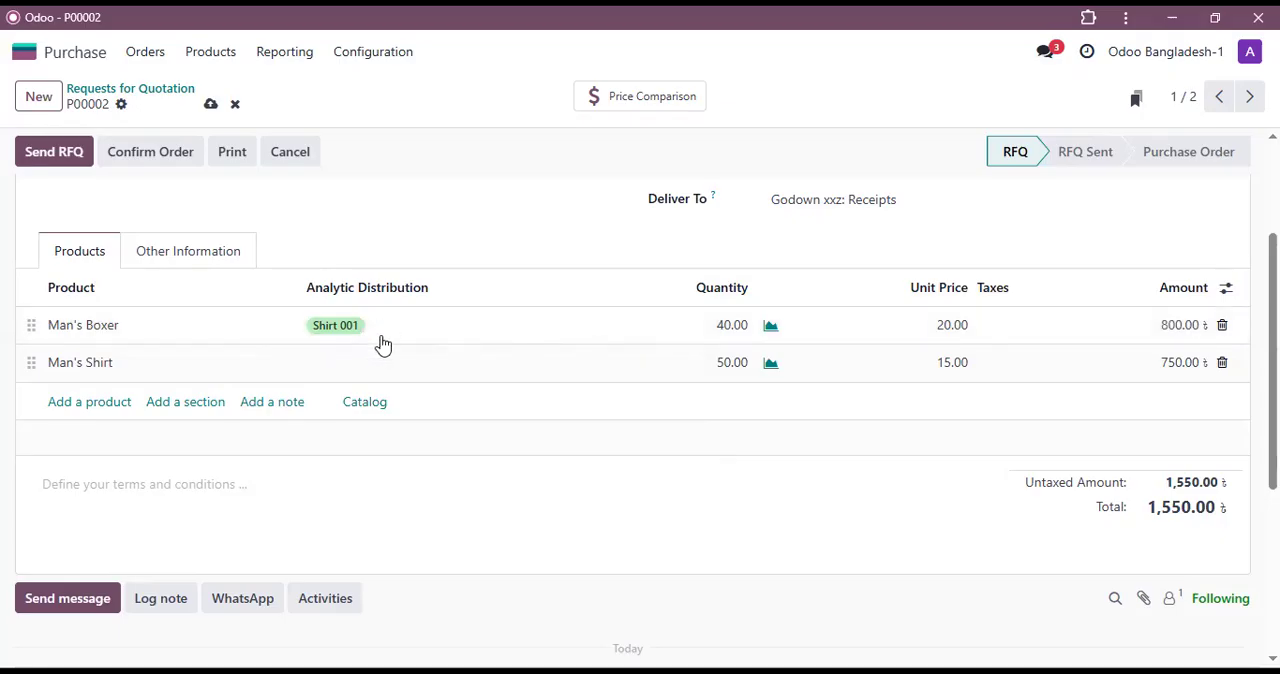
Step: Set the analytic distribution of the Man's Boxer line to Boxer 001 at 100%
{"action": "left_click", "coordinate": [376, 366]}
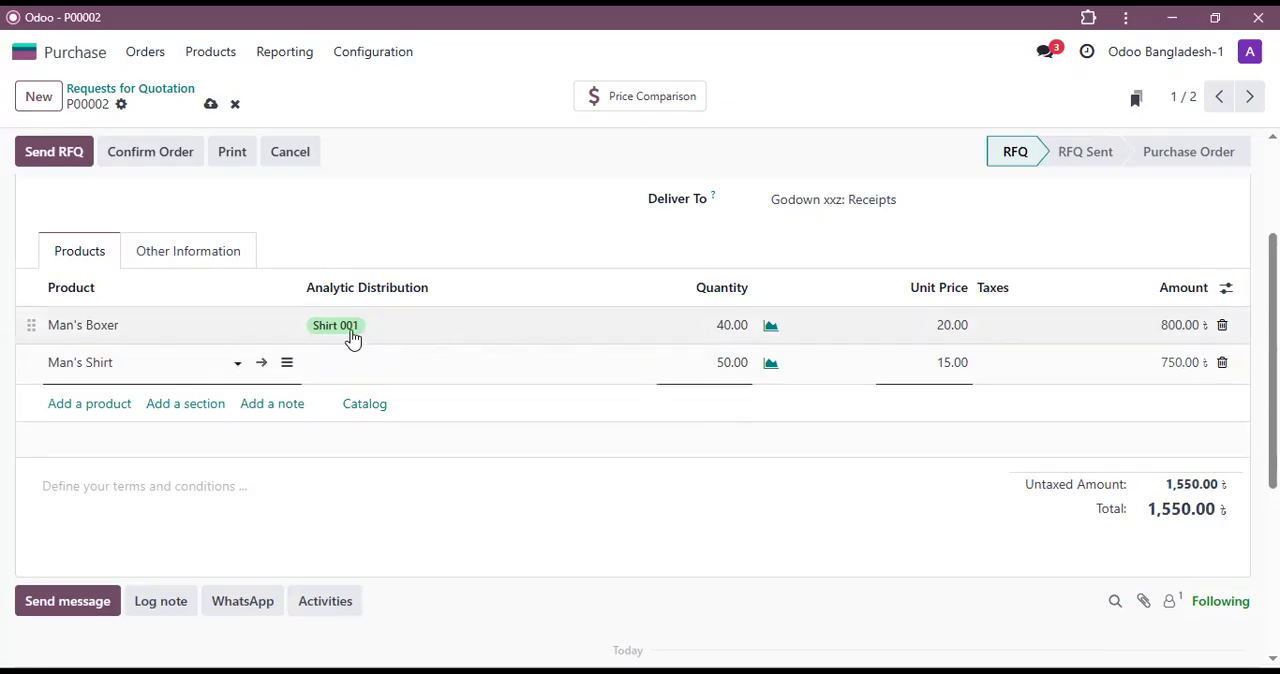
{"action": "left_click", "coordinate": [352, 336]}
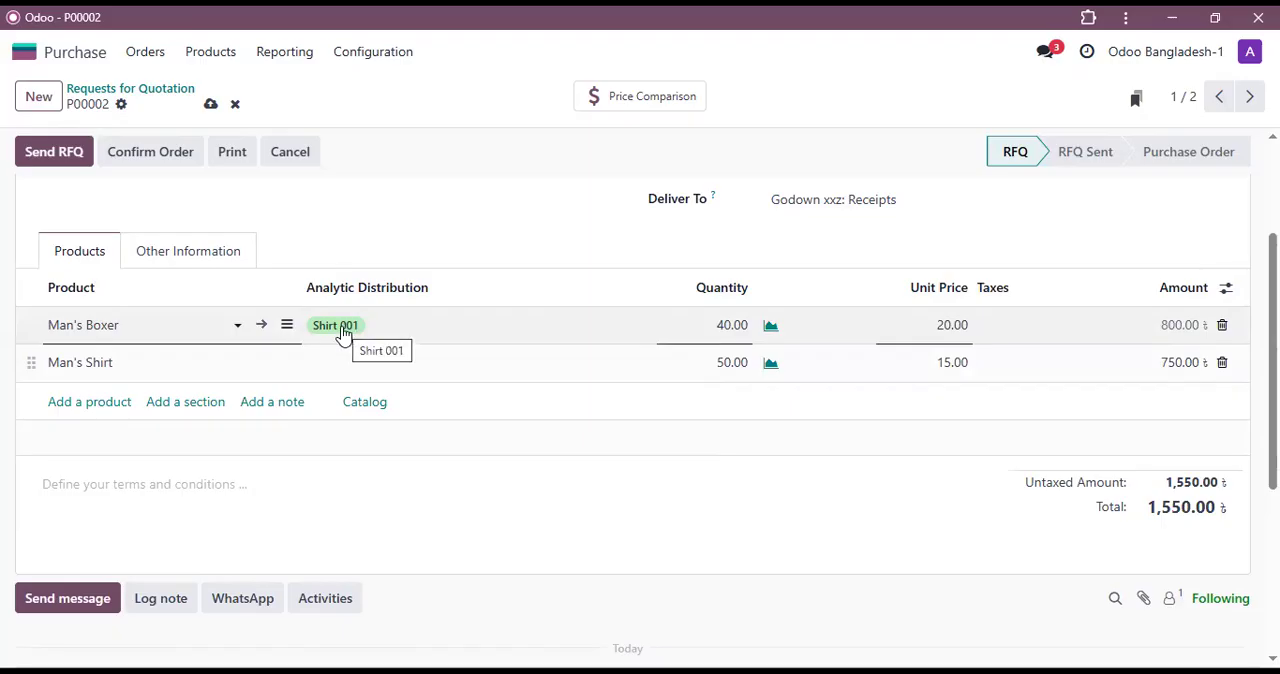
{"action": "left_click", "coordinate": [343, 333]}
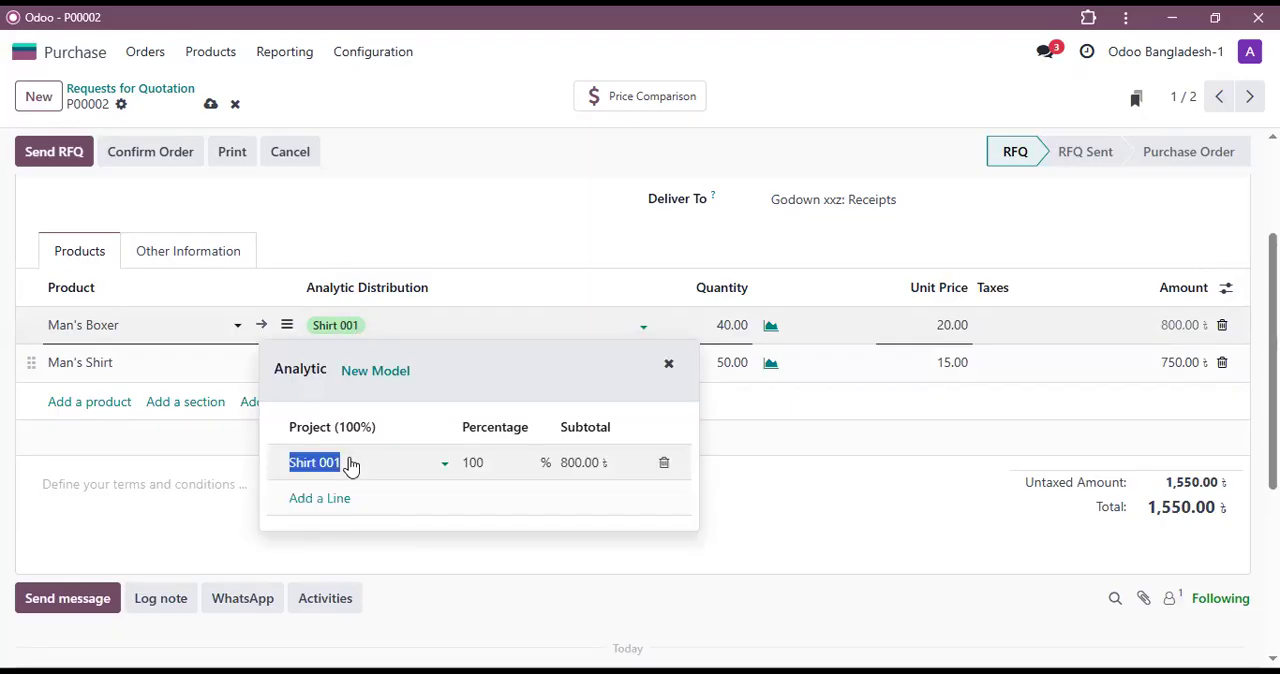
{"action": "left_click", "coordinate": [350, 465]}
{"action": "key", "text": "BackSpace"}
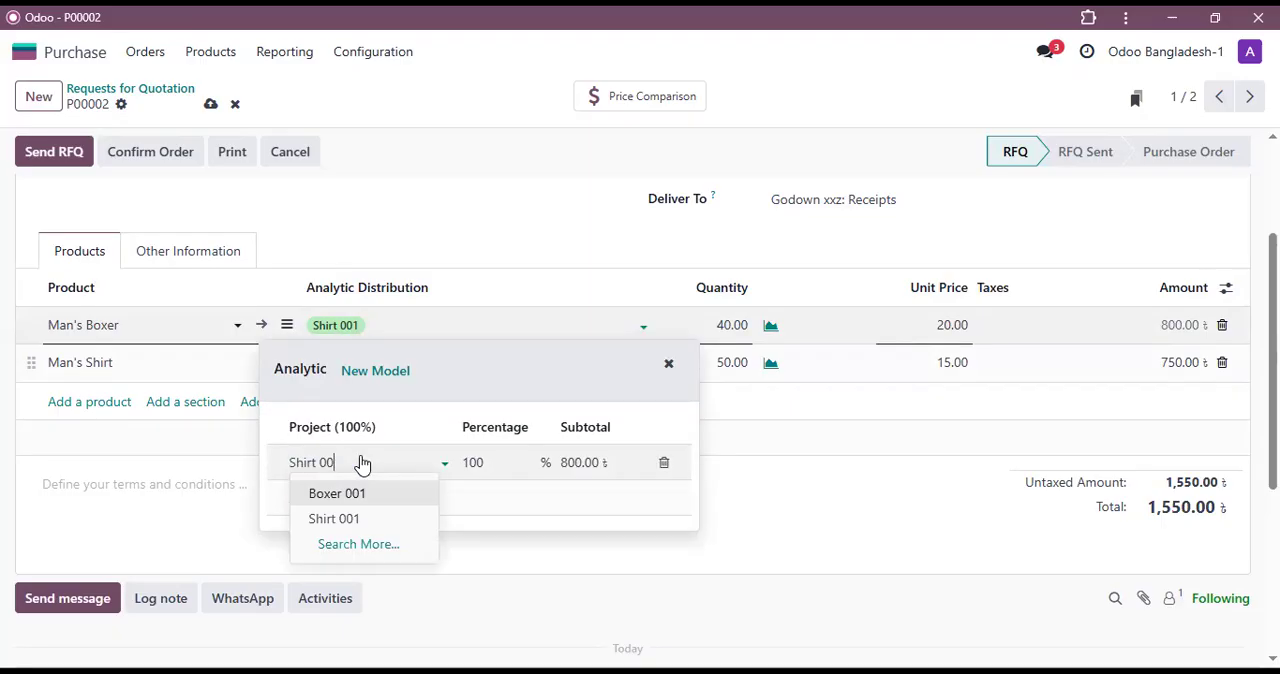
{"action": "key", "text": "BackSpace"}
{"action": "key", "text": "BackSpace"}
{"action": "key", "text": "BackSpace"}
{"action": "key", "text": "BackSpace"}
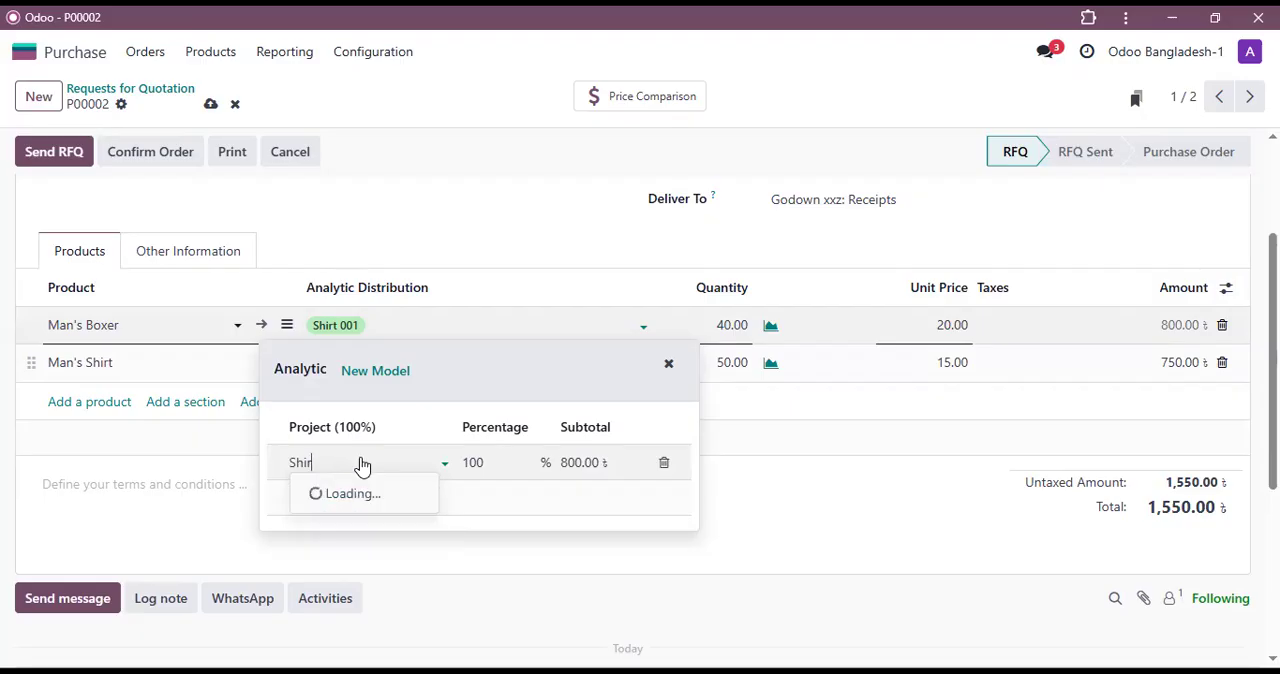
{"action": "key", "text": "BackSpace"}
{"action": "key", "text": "BackSpace"}
{"action": "key", "text": "BackSpace"}
{"action": "key", "text": "BackSpace"}
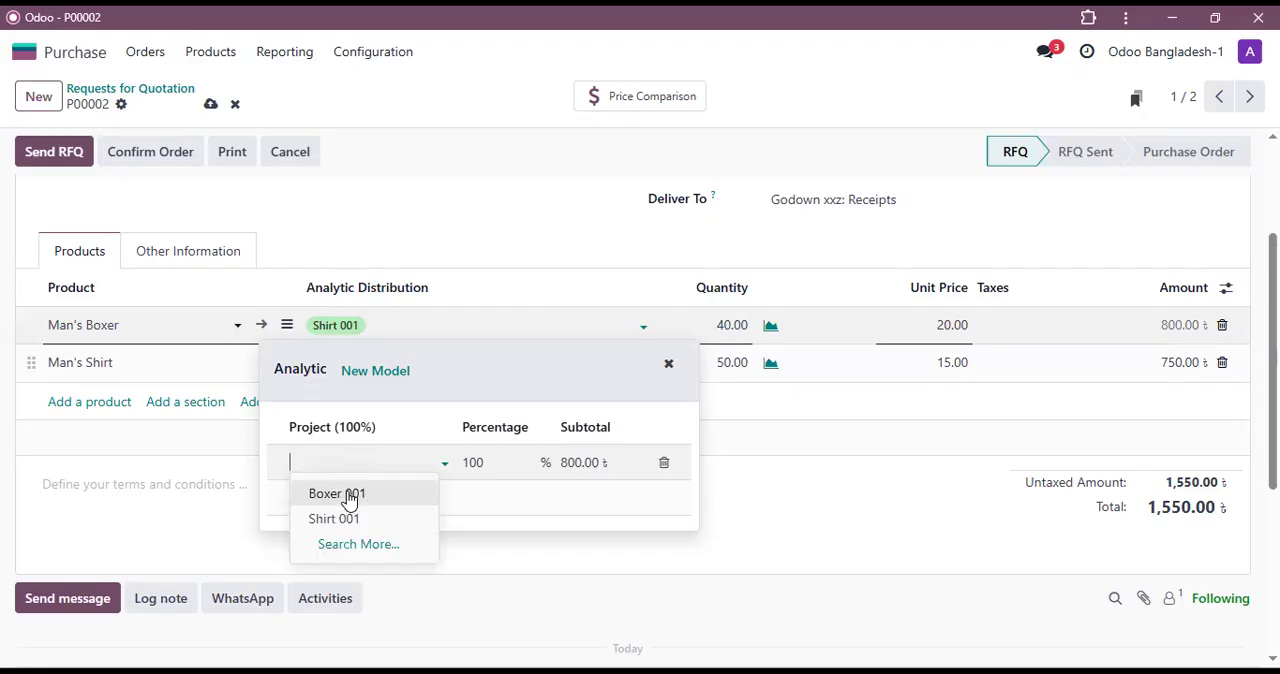
{"action": "left_click", "coordinate": [345, 496]}
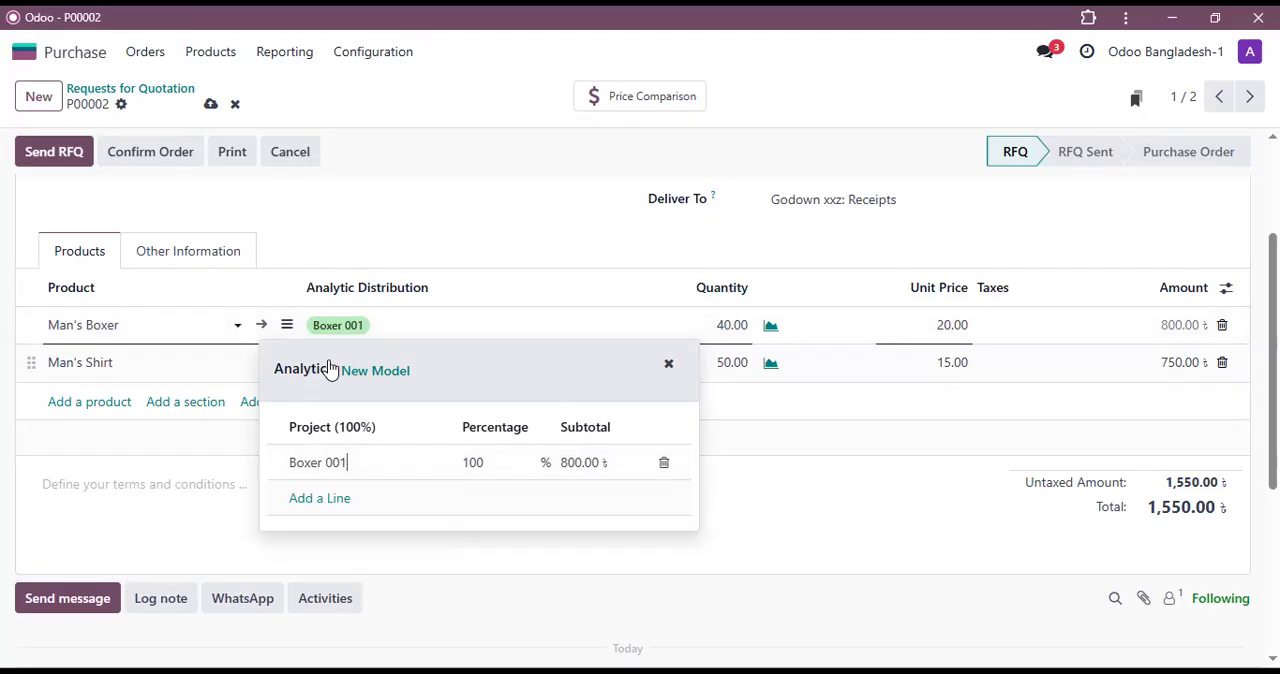
{"action": "left_click", "coordinate": [392, 337]}
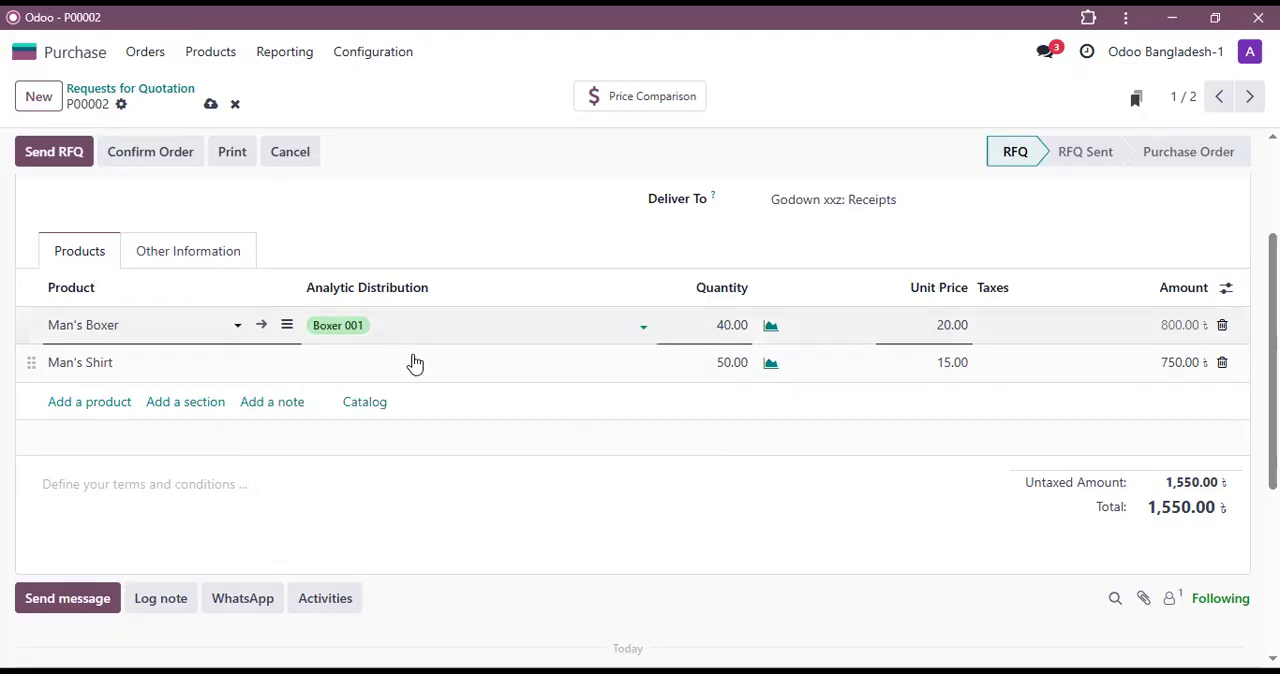
Step: Set the analytic distribution of the Man's Shirt line to Shirt 001 at 100%
{"action": "left_click", "coordinate": [488, 374]}
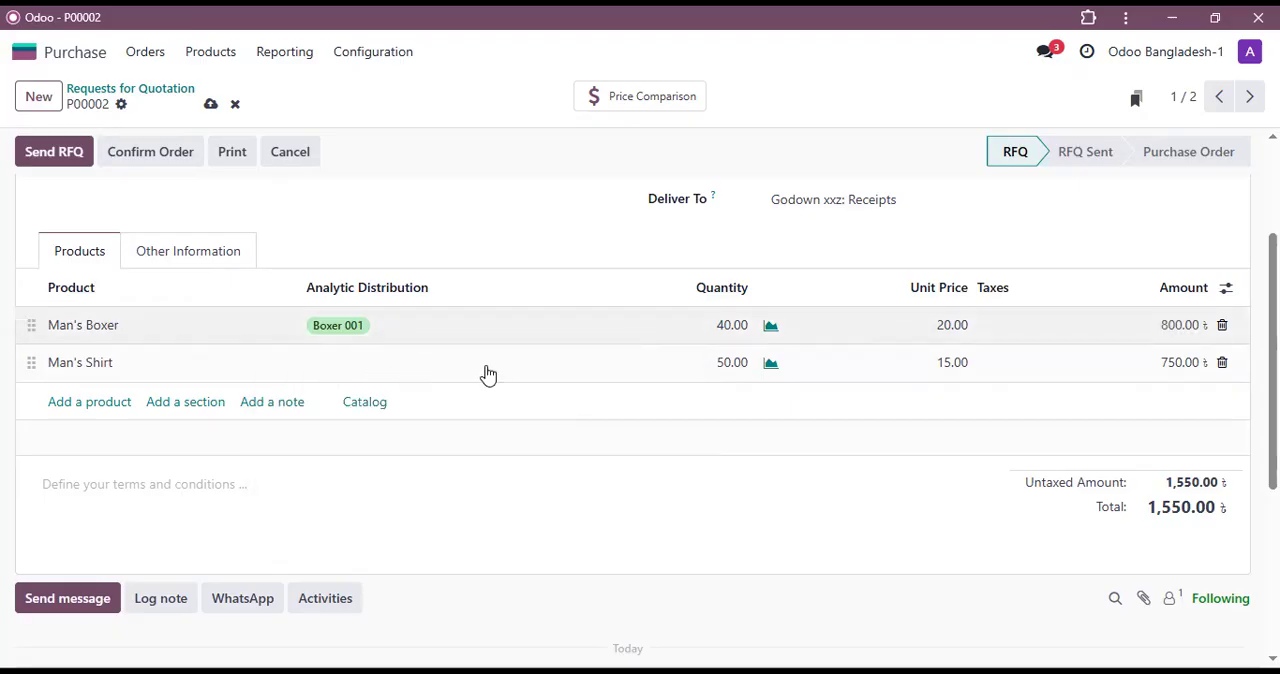
{"action": "left_click", "coordinate": [389, 374]}
{"action": "left_click", "coordinate": [389, 374]}
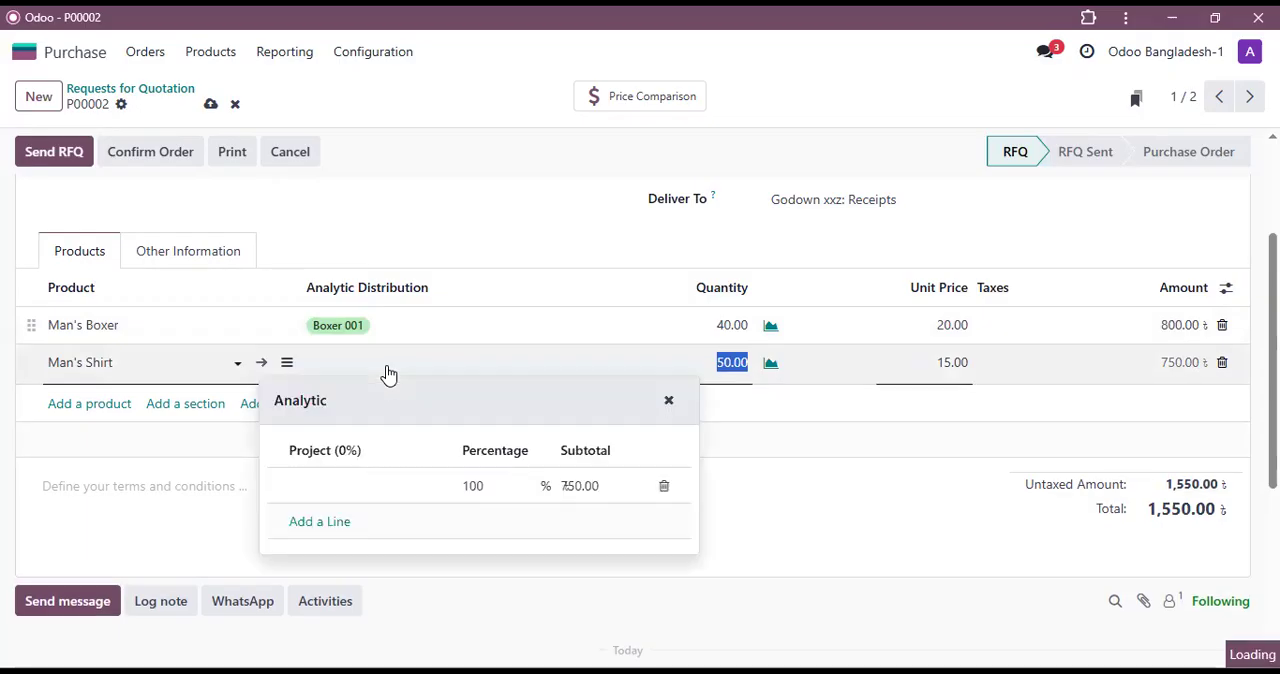
{"action": "left_click", "coordinate": [357, 490]}
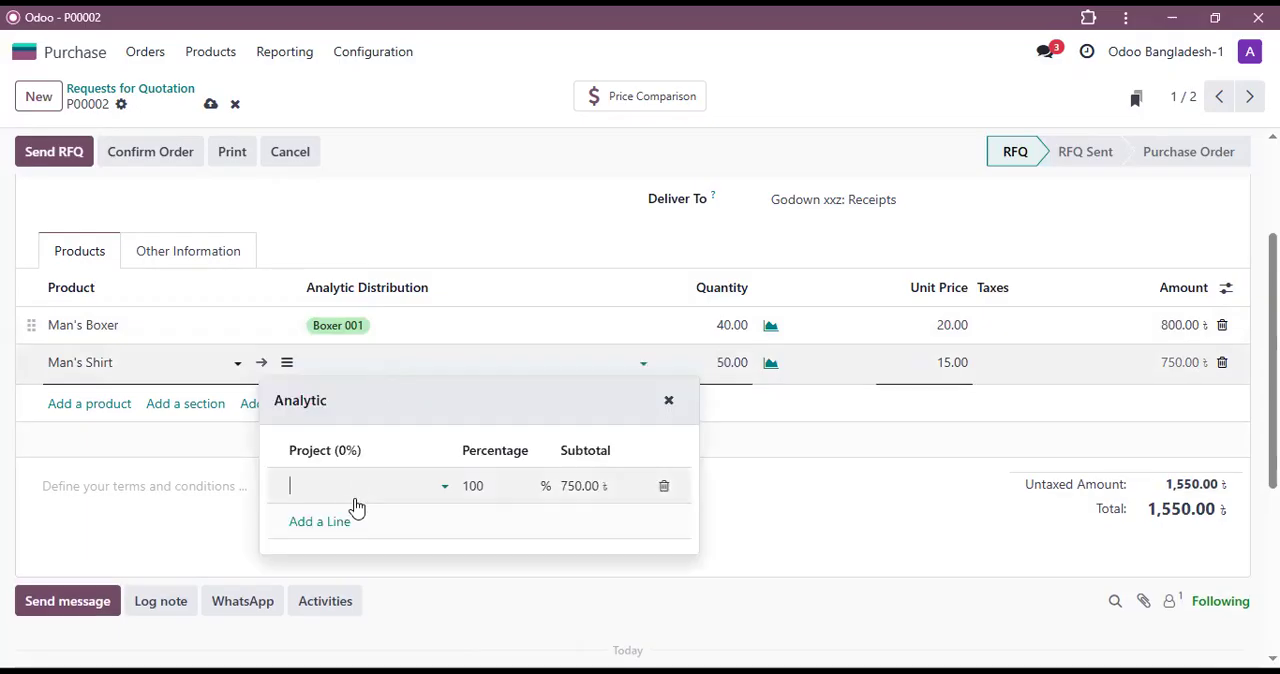
{"action": "left_click", "coordinate": [346, 546]}
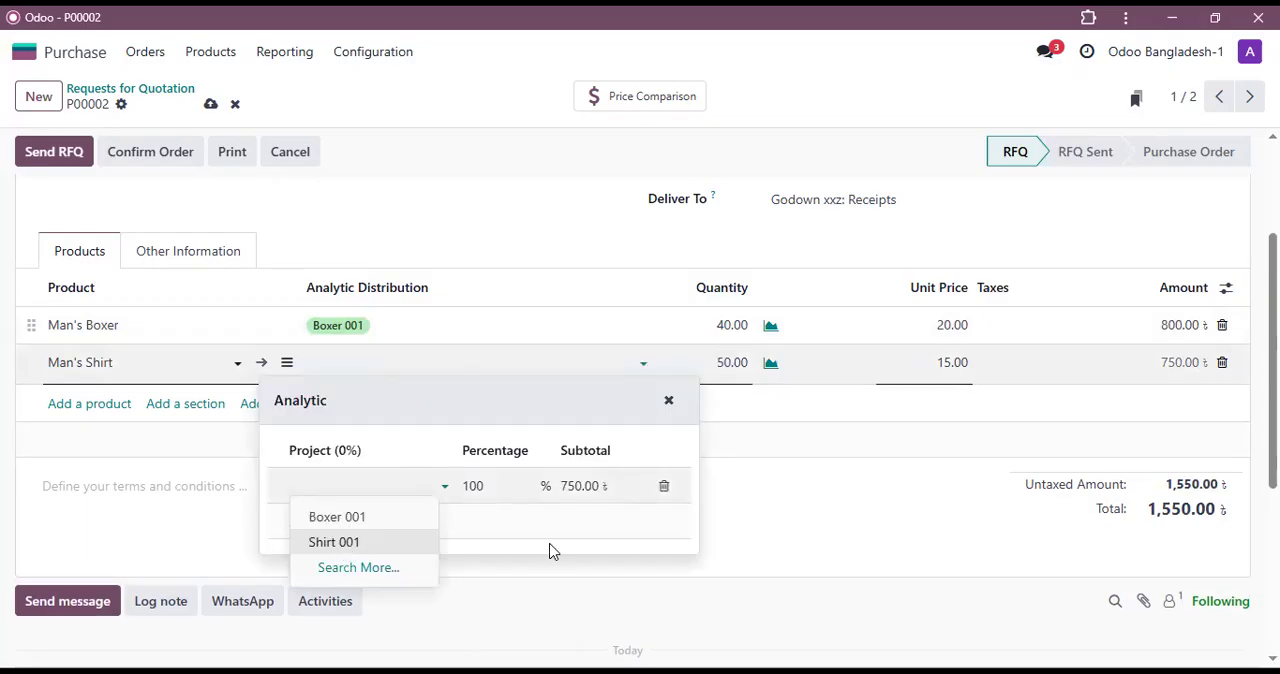
{"action": "left_click", "coordinate": [884, 519]}
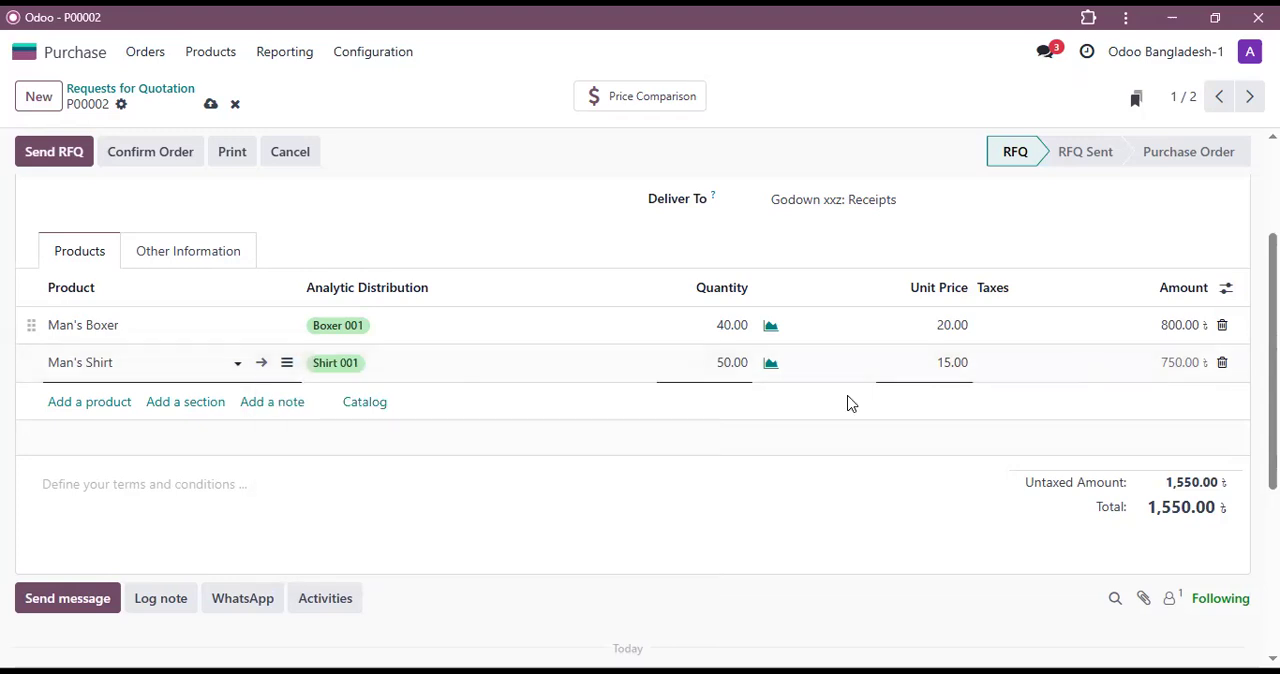
{"action": "left_click", "coordinate": [327, 368]}
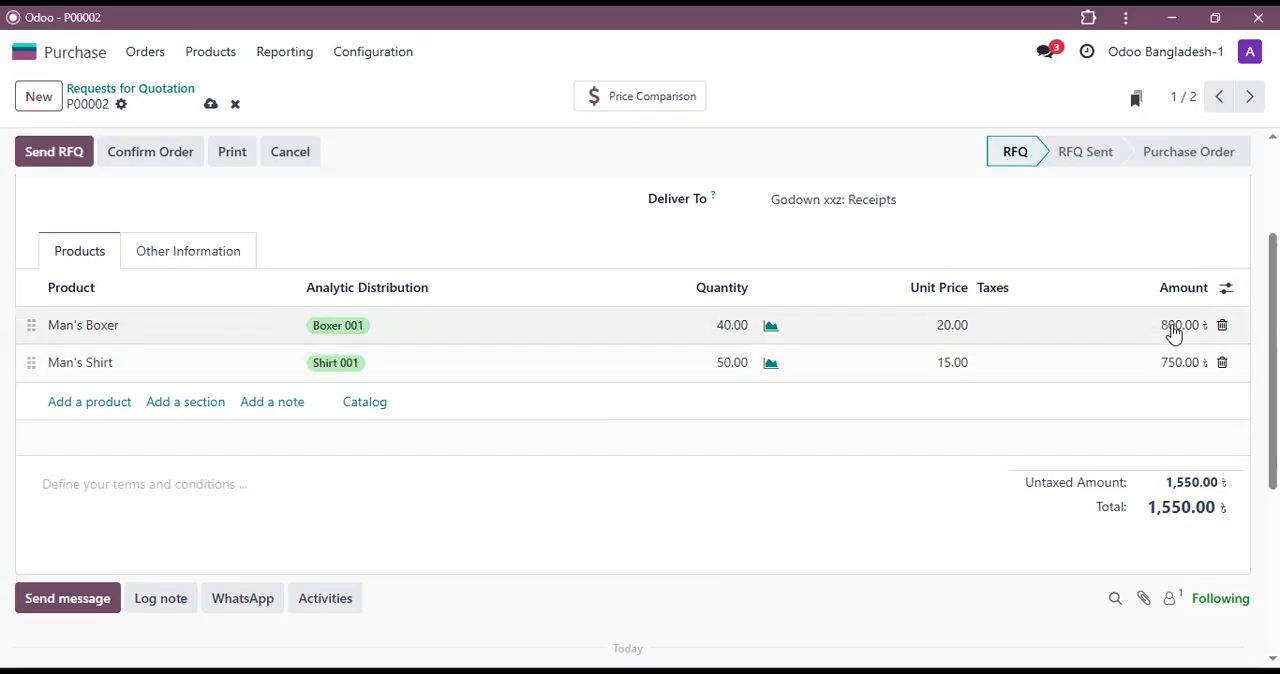
Step: Confirm the request for quotation P00002 as a purchase order
{"action": "scroll", "coordinate": [281, 369], "scroll_direction": "up", "scroll_amount": 1}
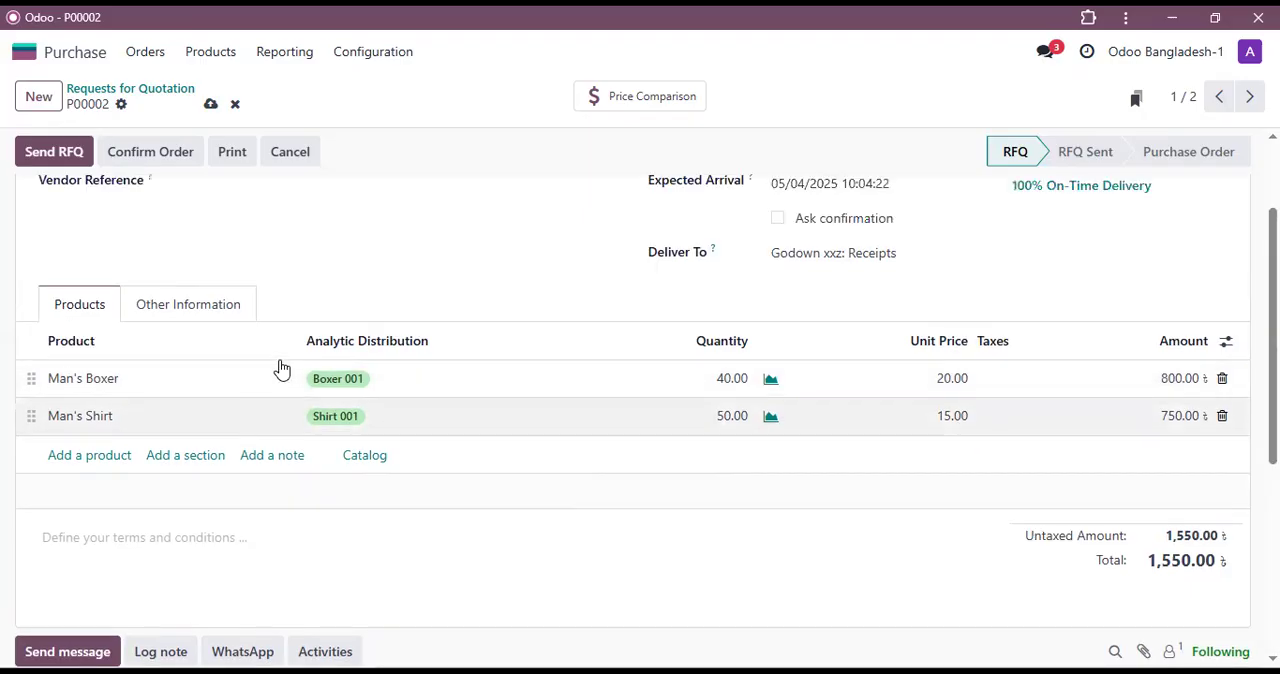
{"action": "scroll", "coordinate": [197, 280], "scroll_direction": "up", "scroll_amount": 3}
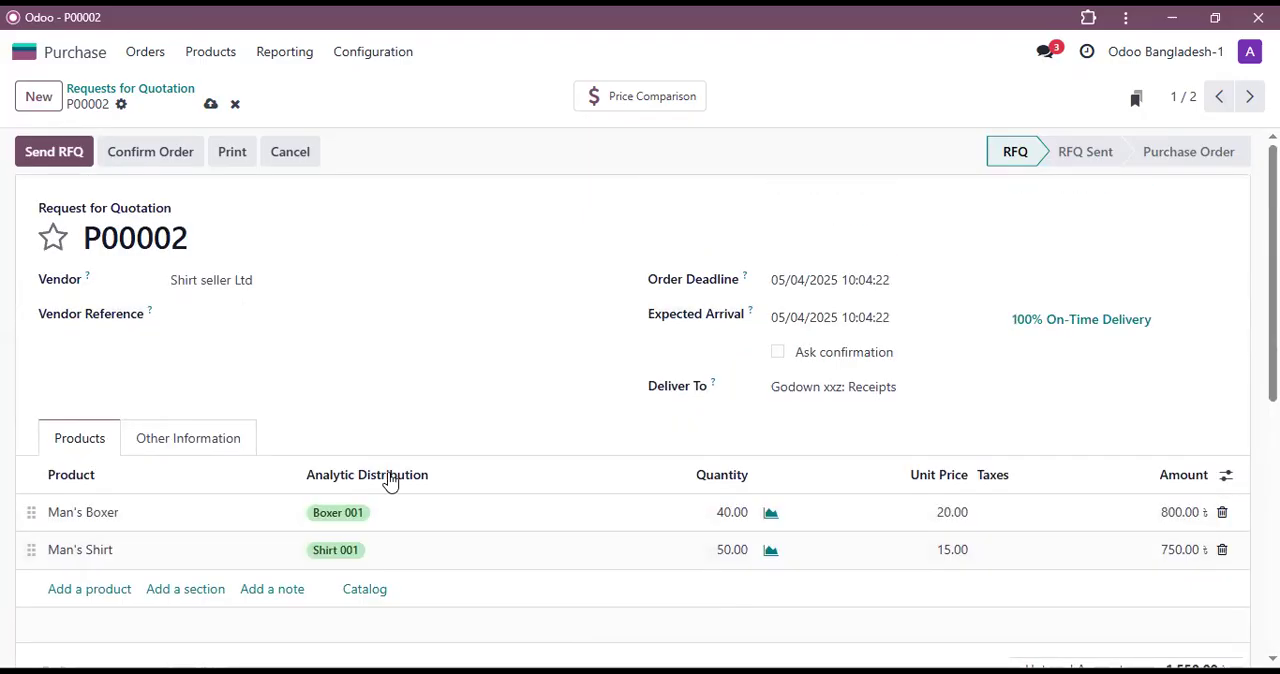
{"action": "left_click", "coordinate": [168, 162]}
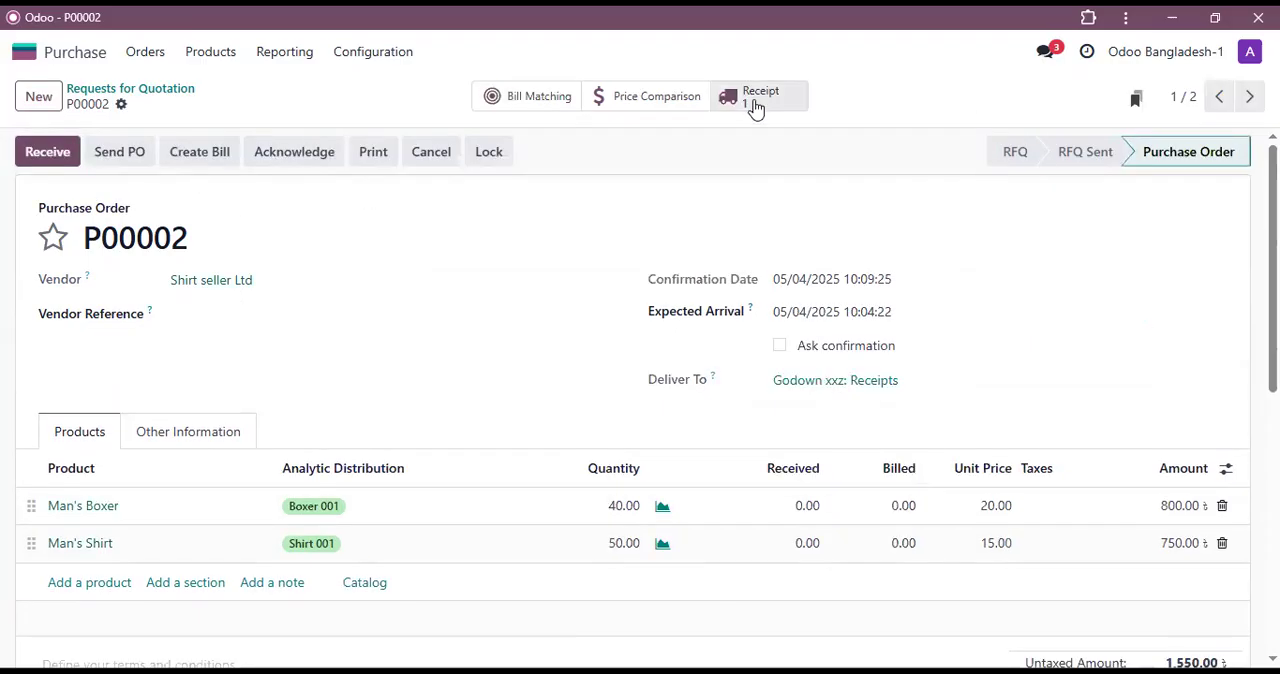
Step: Open the receipt of purchase order P00002 and validate it for the full quantities
{"action": "left_click", "coordinate": [755, 108]}
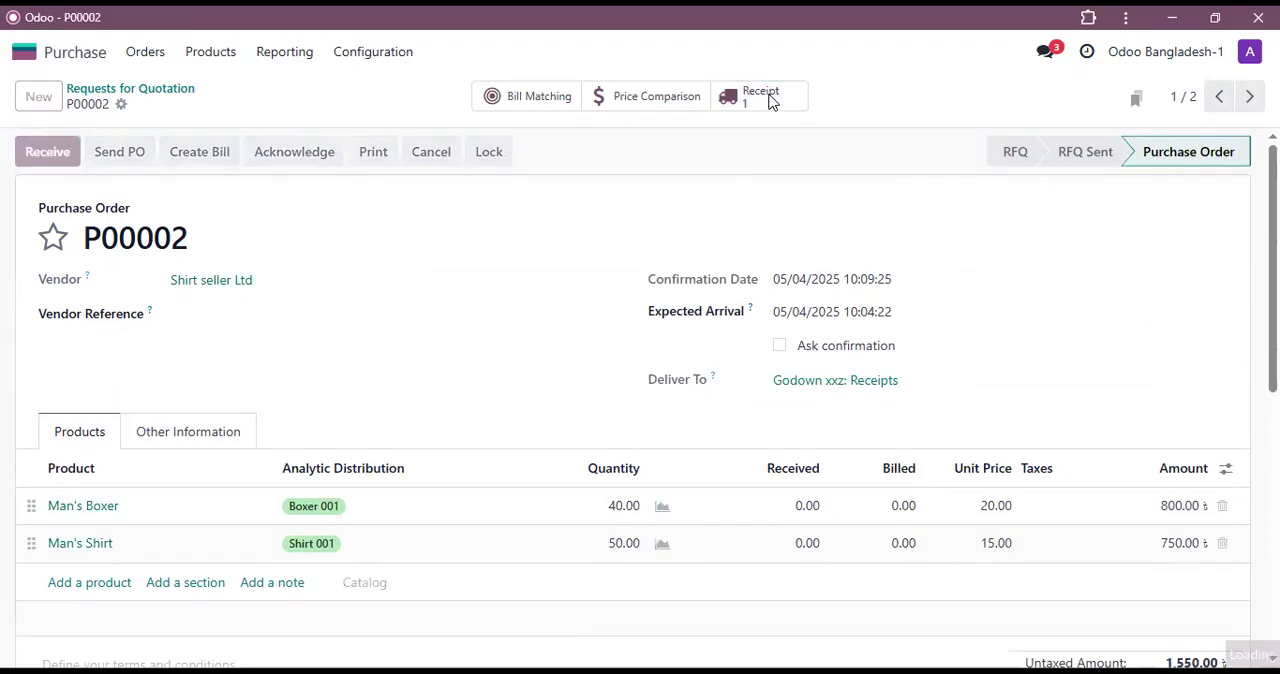
{"action": "left_click", "coordinate": [46, 160]}
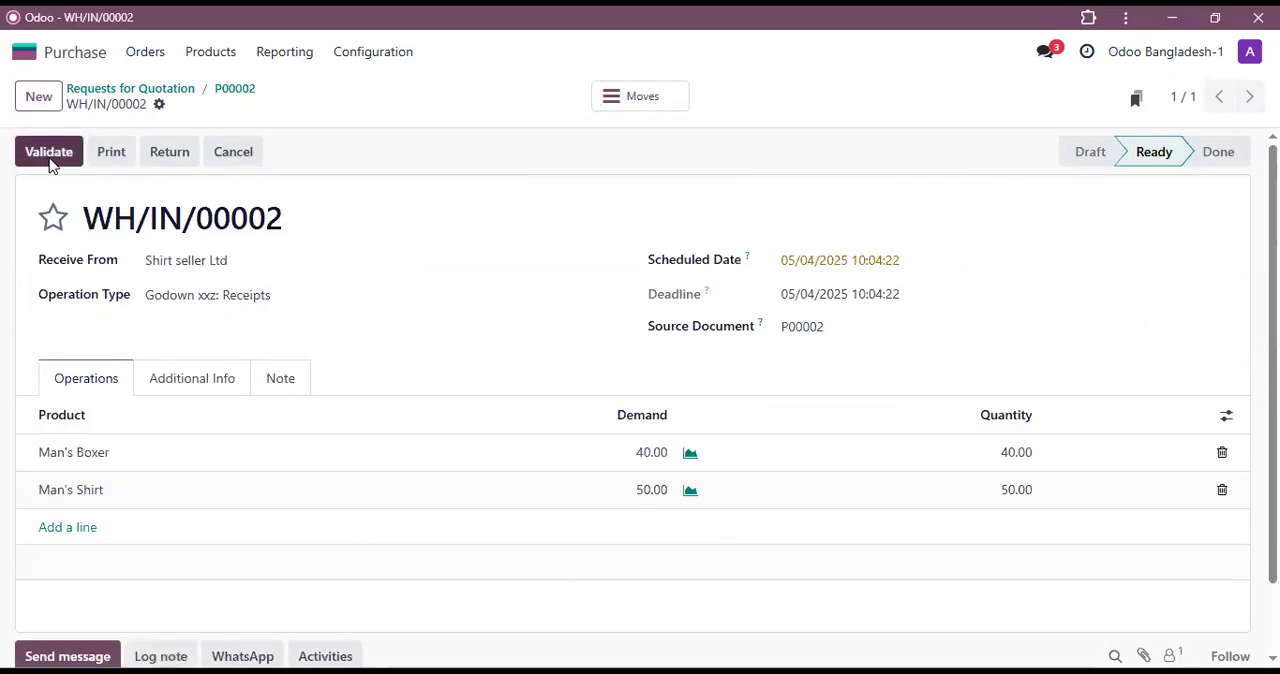
{"action": "left_click", "coordinate": [49, 158]}
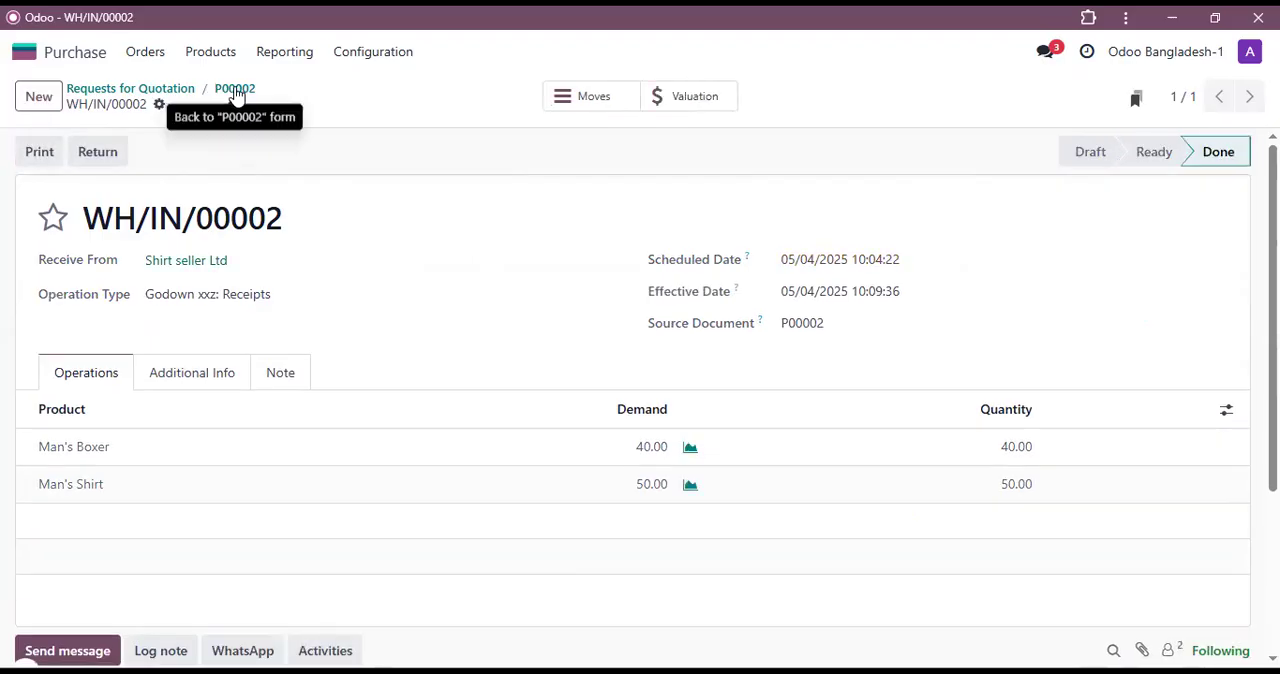
Step: Create the vendor bill for purchase order P00002 and register its payment through the Jamuna Bank journal
{"action": "left_click", "coordinate": [237, 96]}
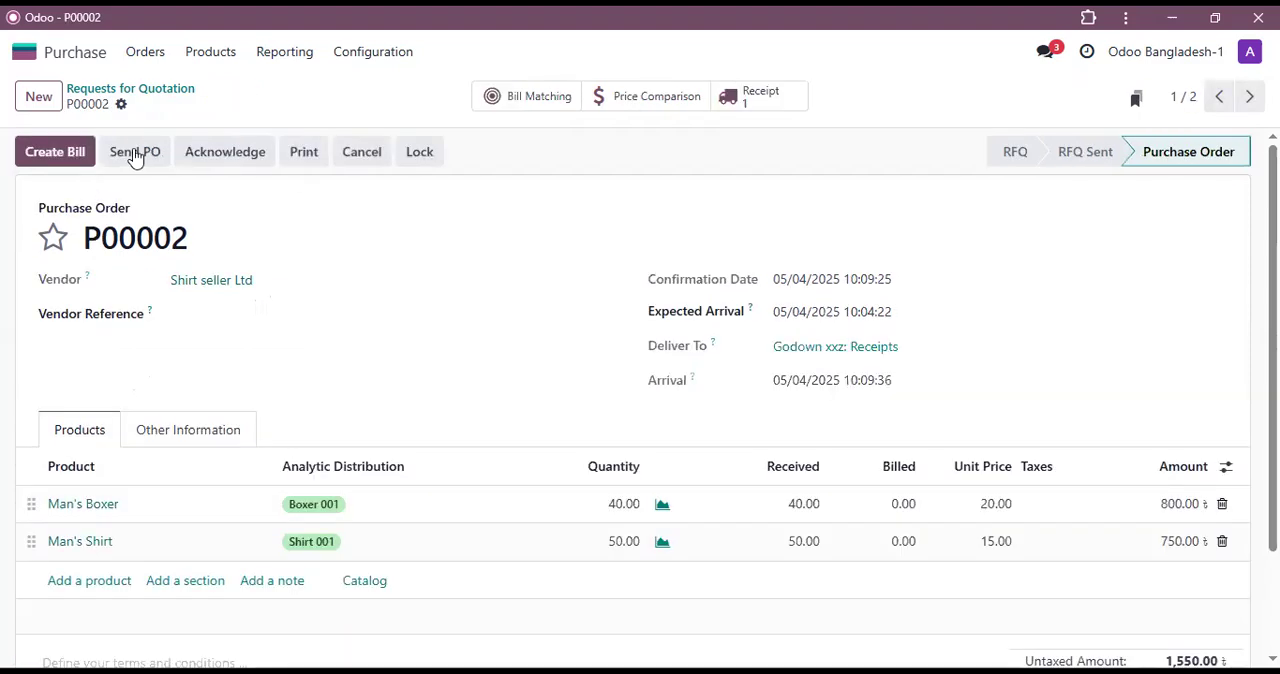
{"action": "left_click", "coordinate": [67, 160]}
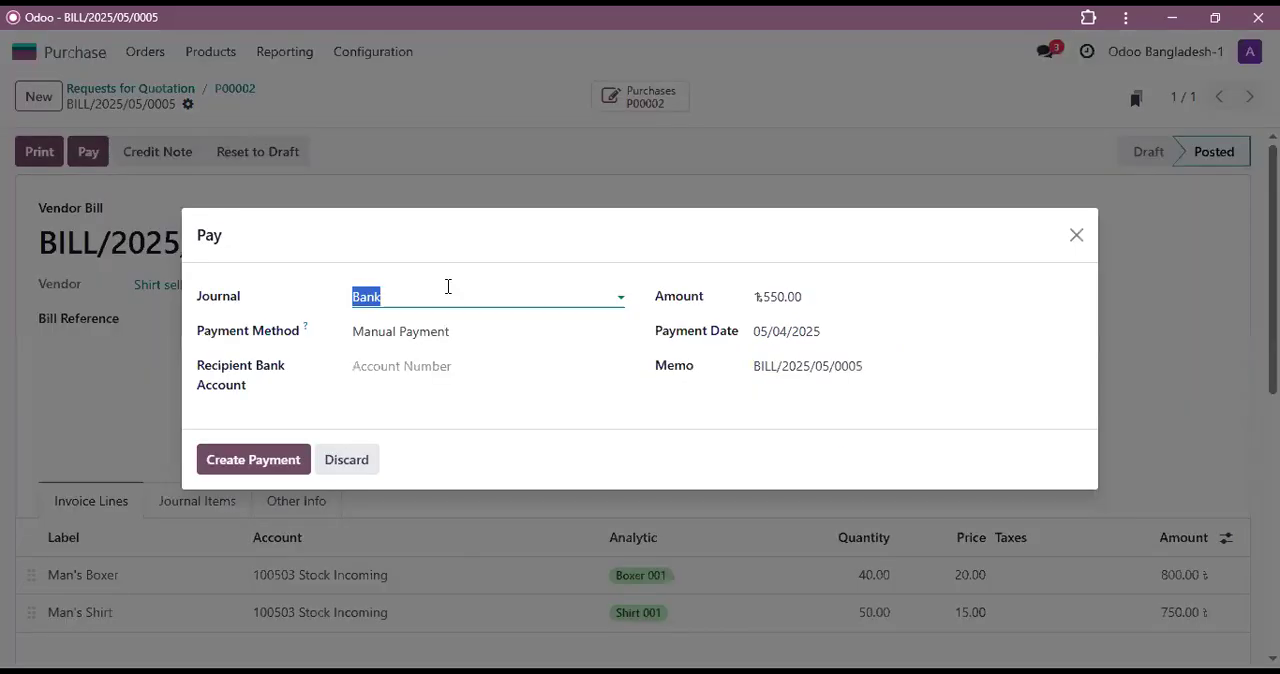
{"action": "left_click", "coordinate": [403, 298]}
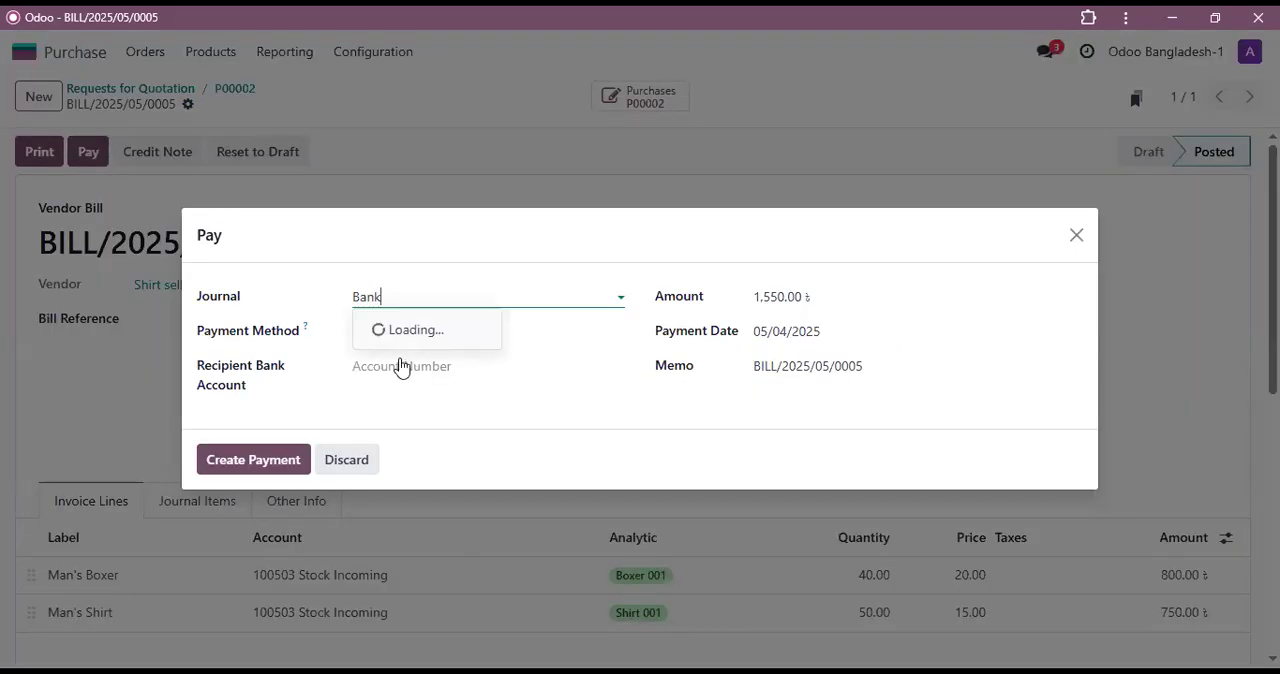
{"action": "key", "text": "Return"}
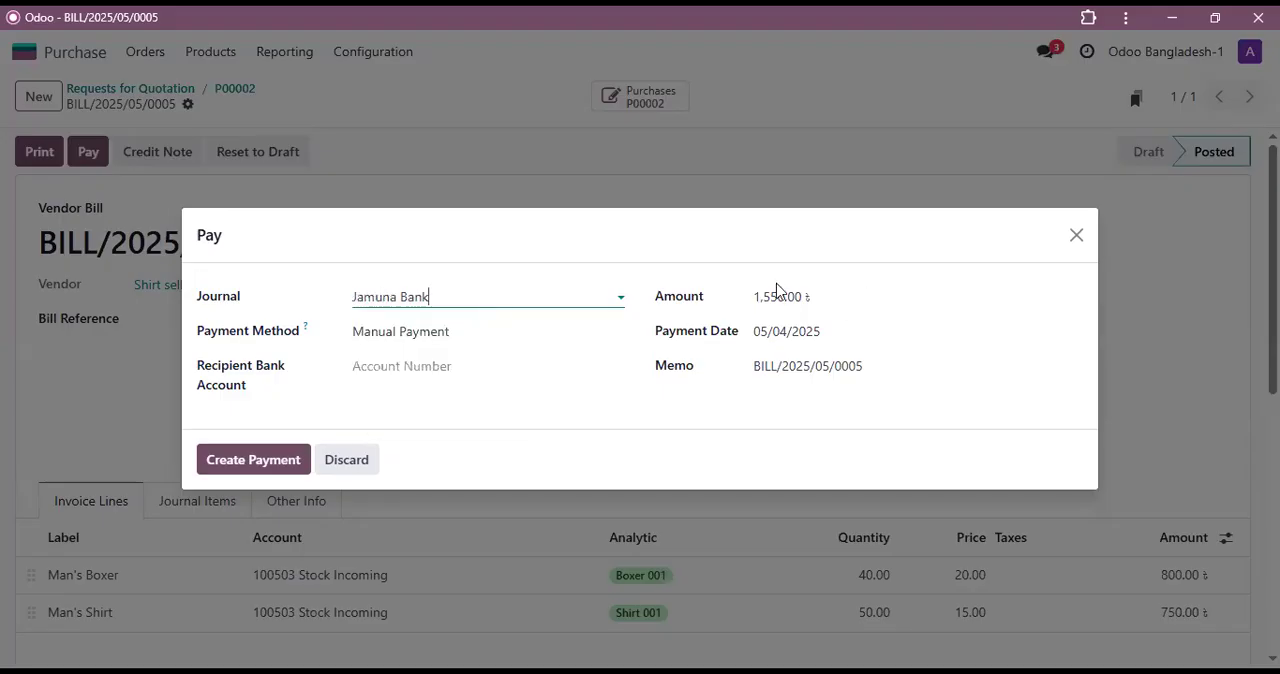
{"action": "left_click", "coordinate": [253, 462]}
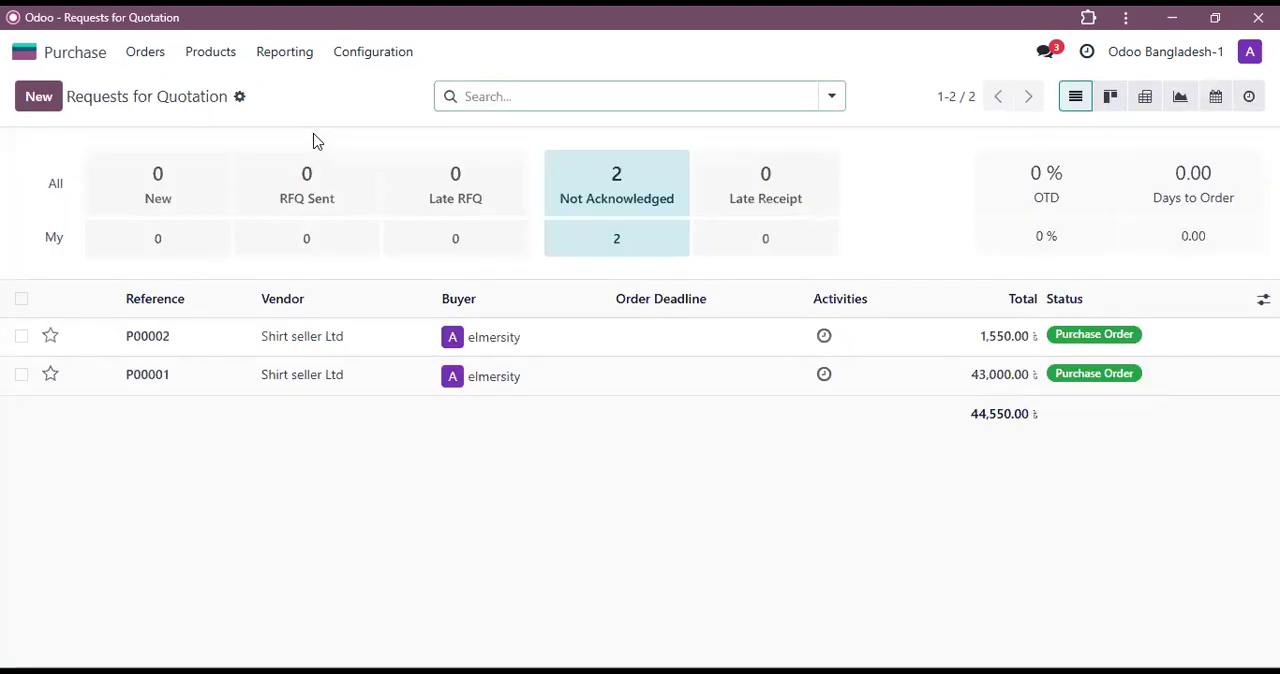
Step: Switch to the Accounting app and open the Analytic Report
{"action": "left_click", "coordinate": [70, 56]}
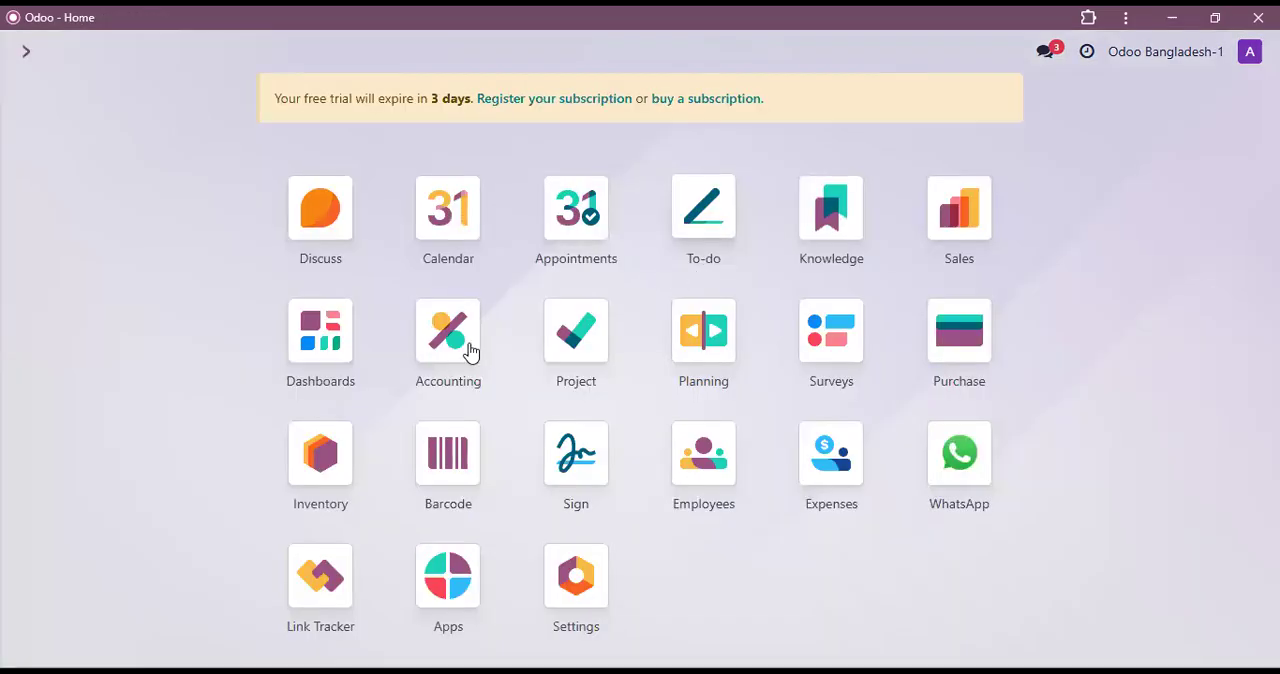
{"action": "left_click", "coordinate": [510, 356]}
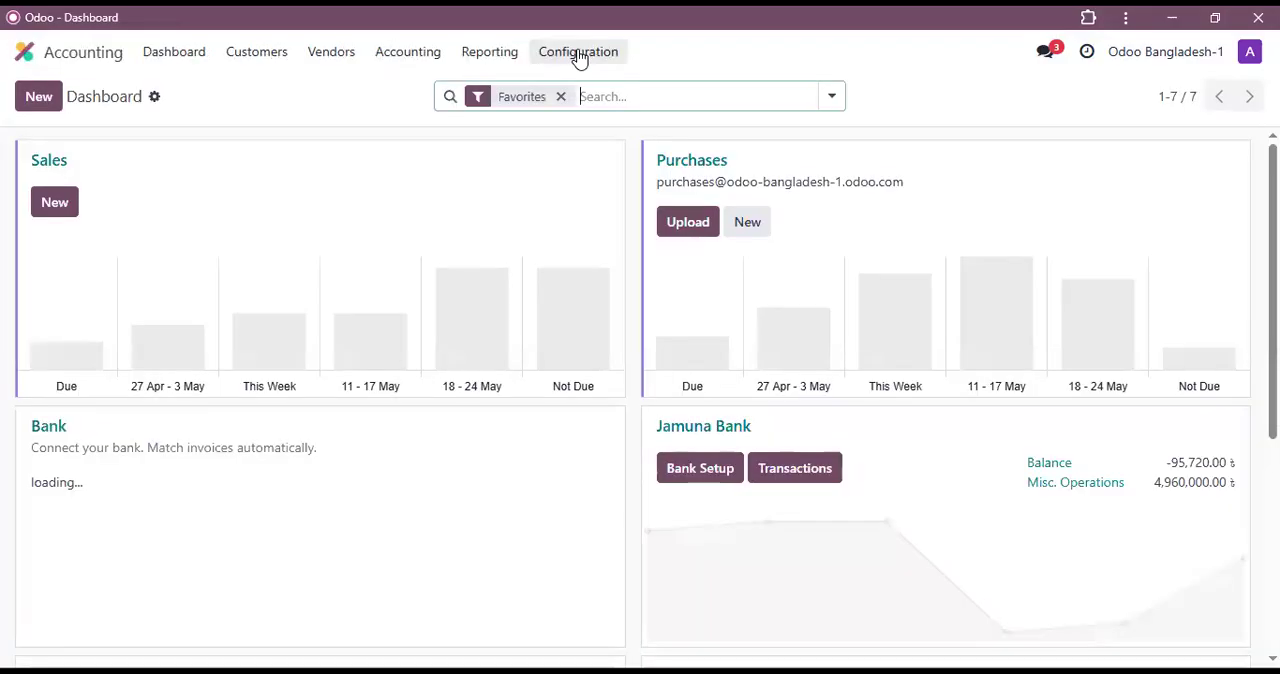
{"action": "left_click", "coordinate": [580, 59]}
{"action": "left_click", "coordinate": [486, 62]}
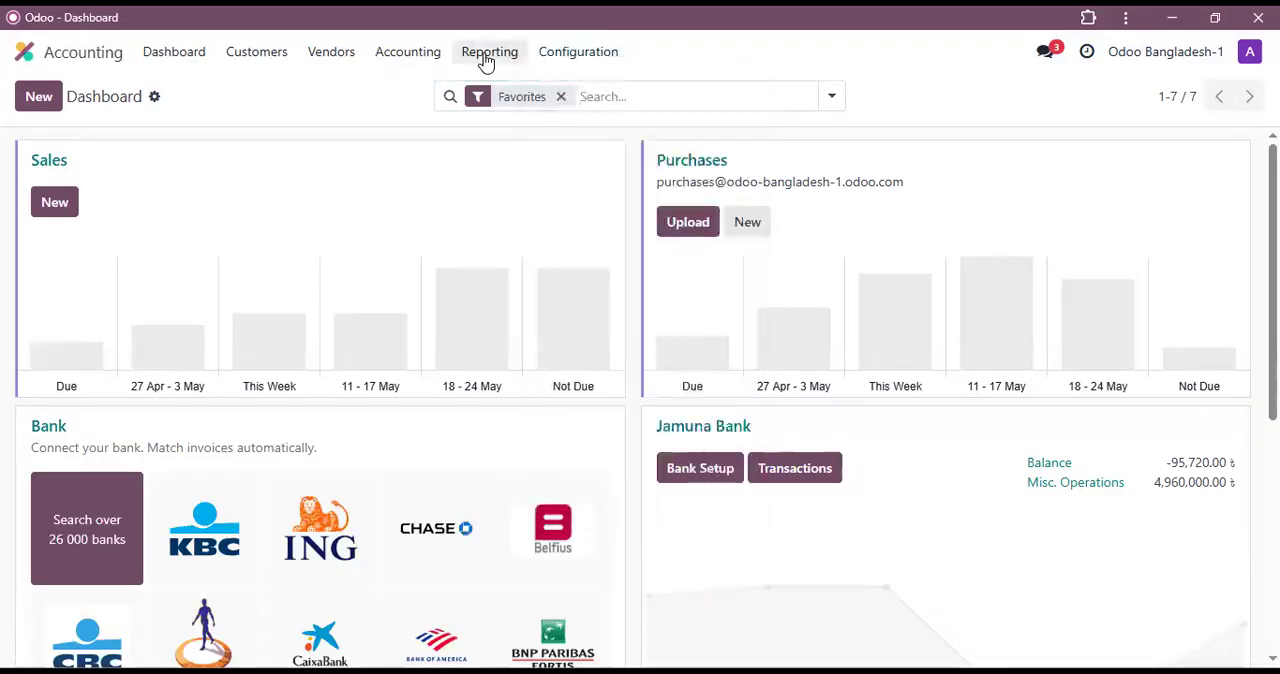
{"action": "left_click", "coordinate": [487, 60]}
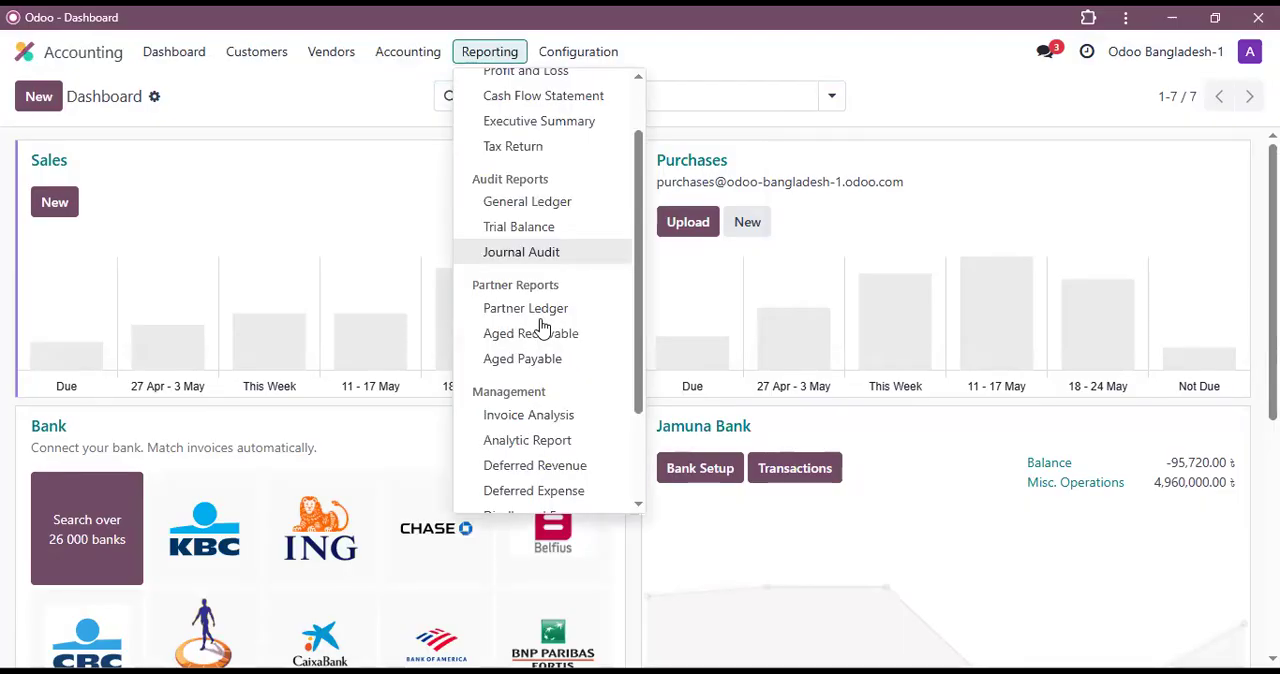
{"action": "scroll", "coordinate": [555, 250], "scroll_direction": "up", "scroll_amount": 1}
{"action": "scroll", "coordinate": [556, 385], "scroll_direction": "up", "scroll_amount": 1}
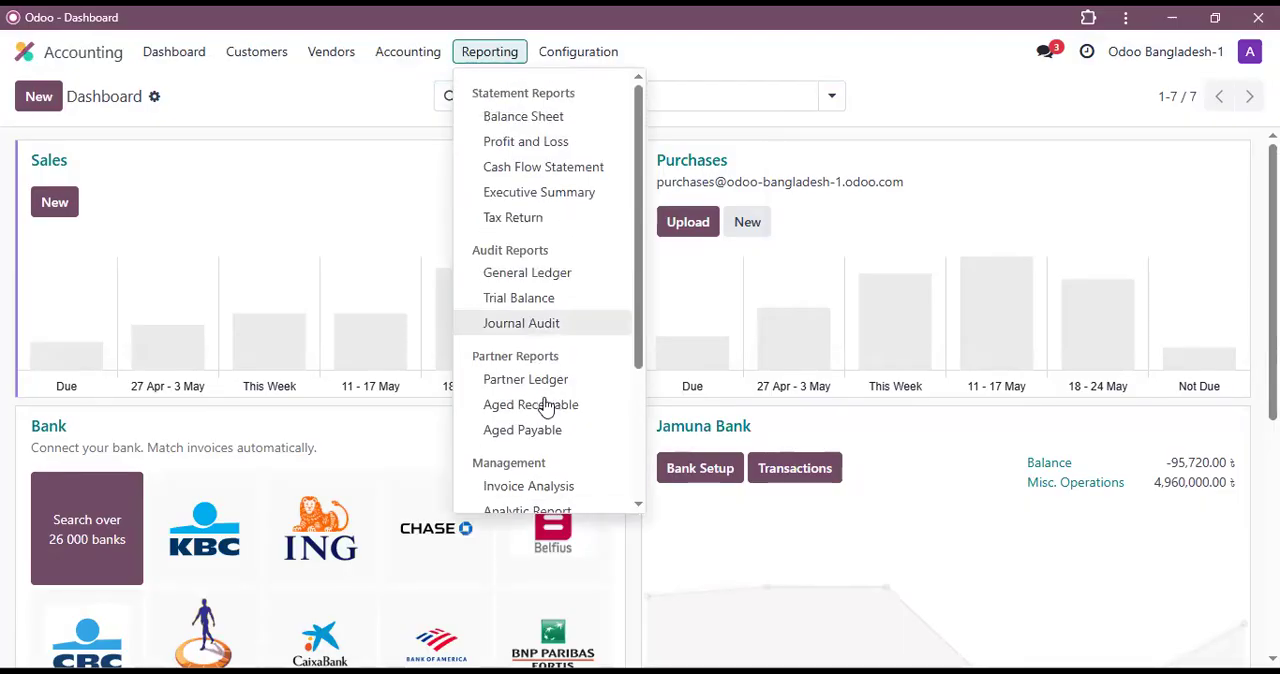
{"action": "scroll", "coordinate": [548, 404], "scroll_direction": "down", "scroll_amount": 2}
{"action": "scroll", "coordinate": [549, 334], "scroll_direction": "down", "scroll_amount": 1}
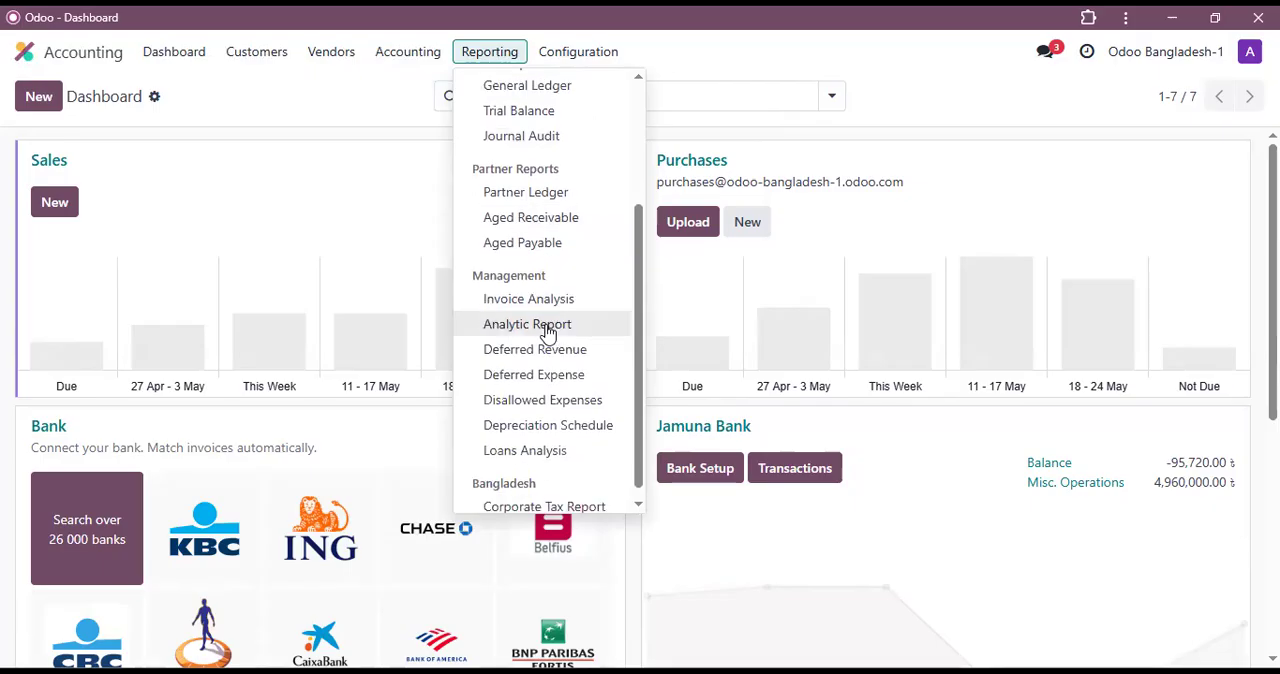
{"action": "left_click", "coordinate": [548, 330]}
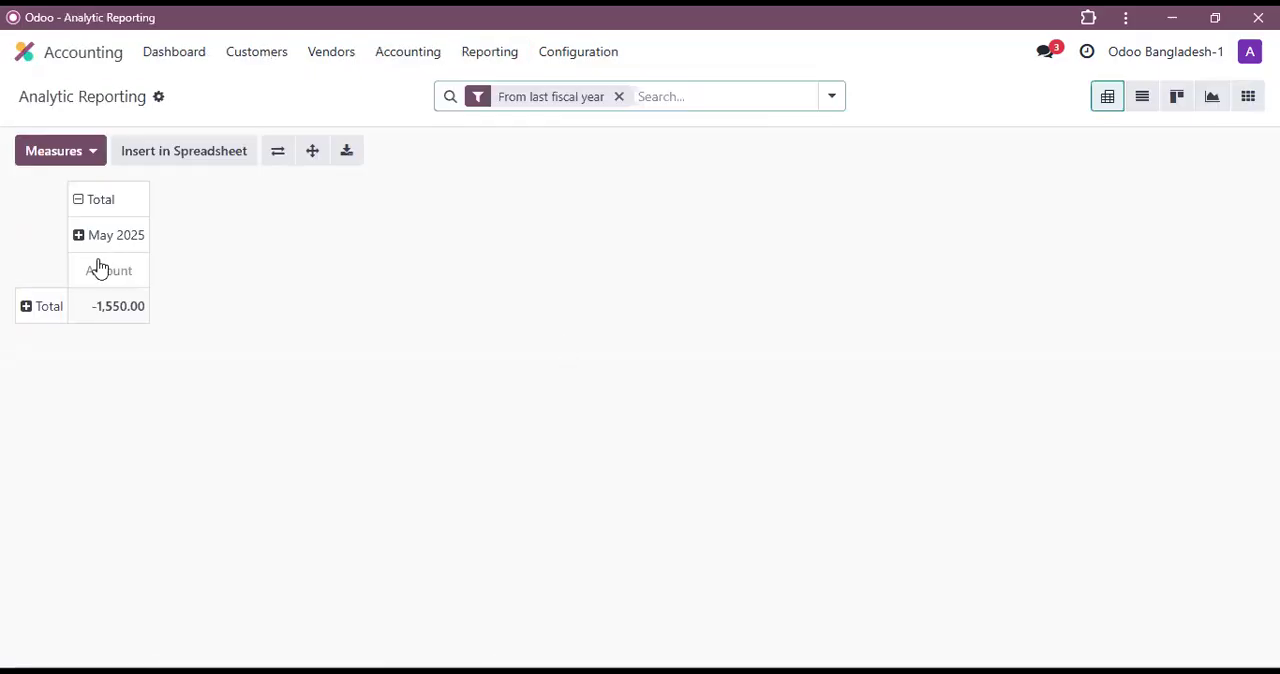
Step: Split the May 2025 column by Project and group the report's total row by Financial Account
{"action": "left_click", "coordinate": [81, 246]}
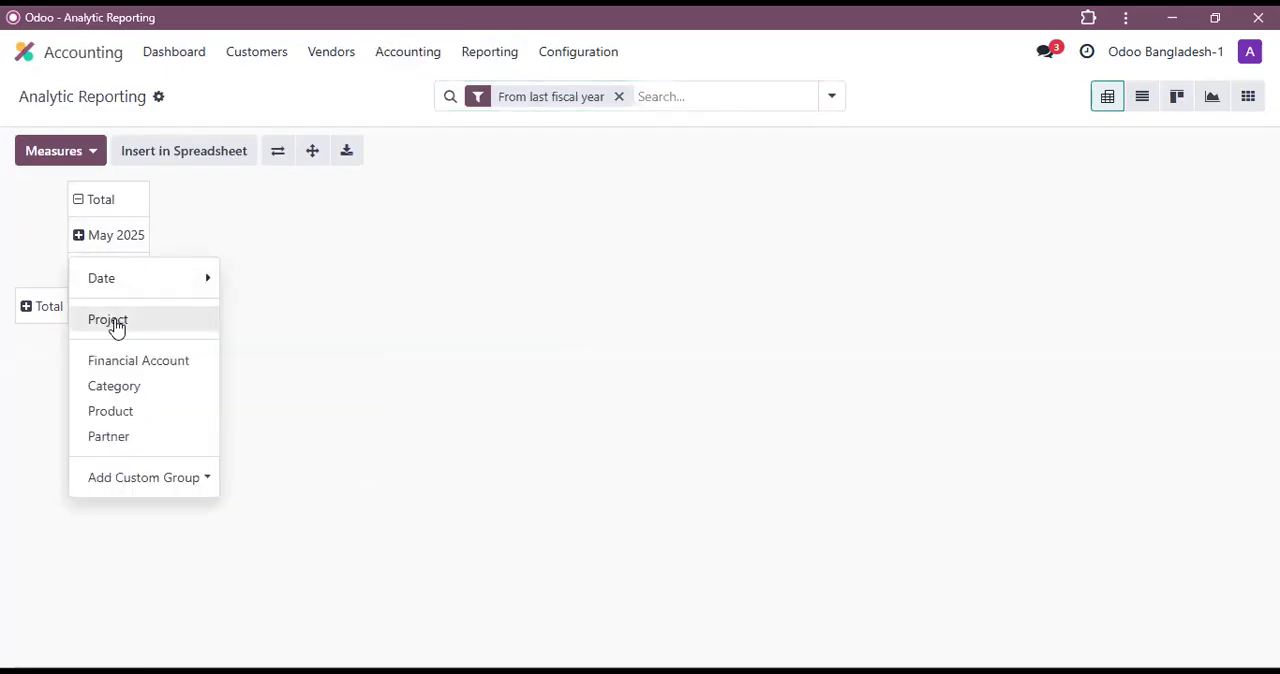
{"action": "left_click", "coordinate": [112, 322]}
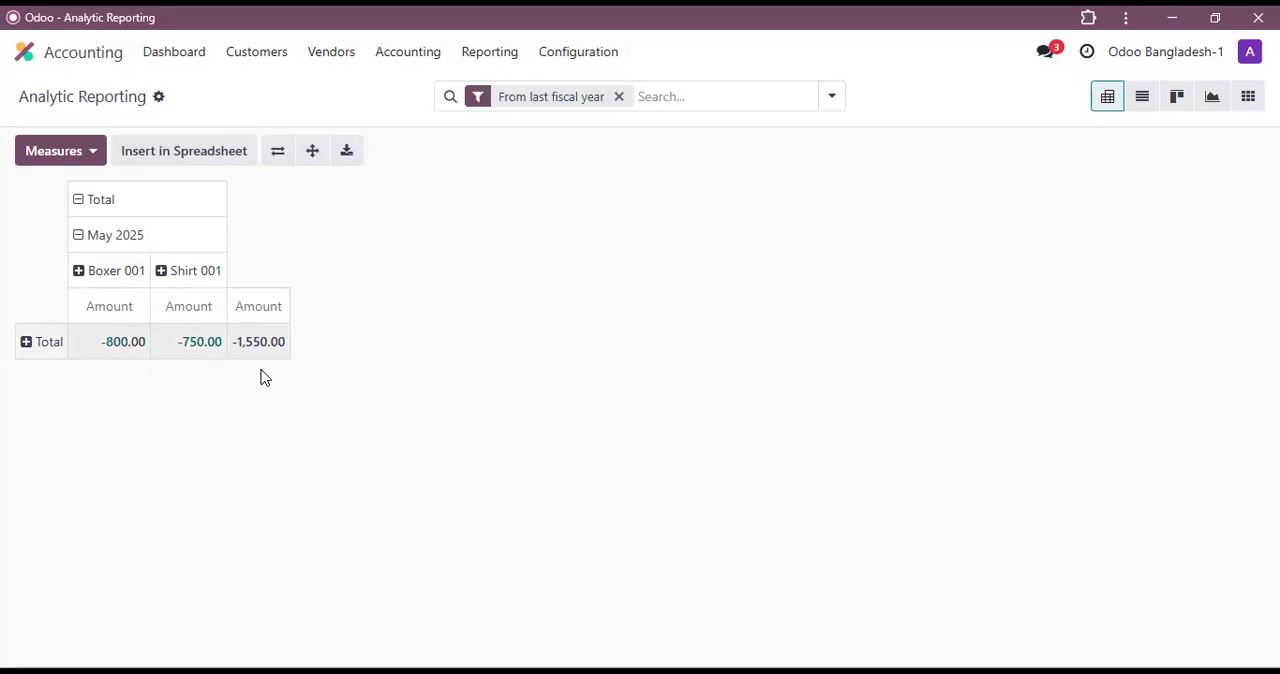
{"action": "left_click", "coordinate": [29, 346]}
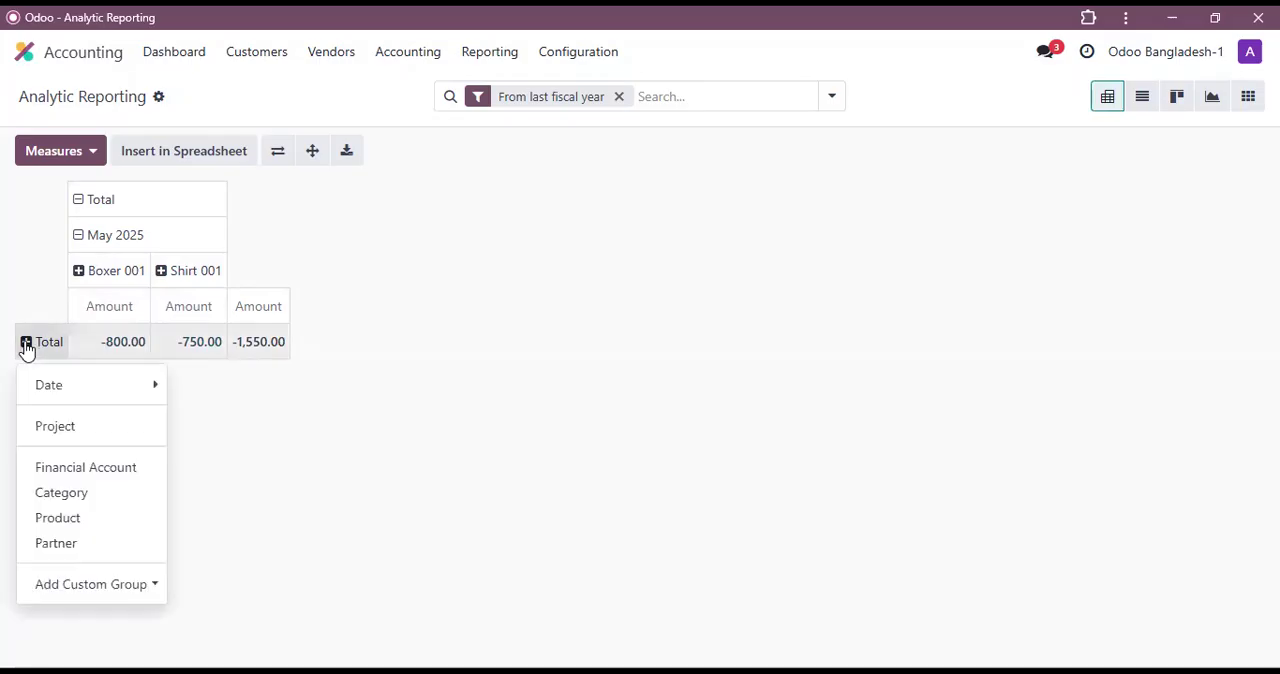
{"action": "left_click", "coordinate": [93, 478]}
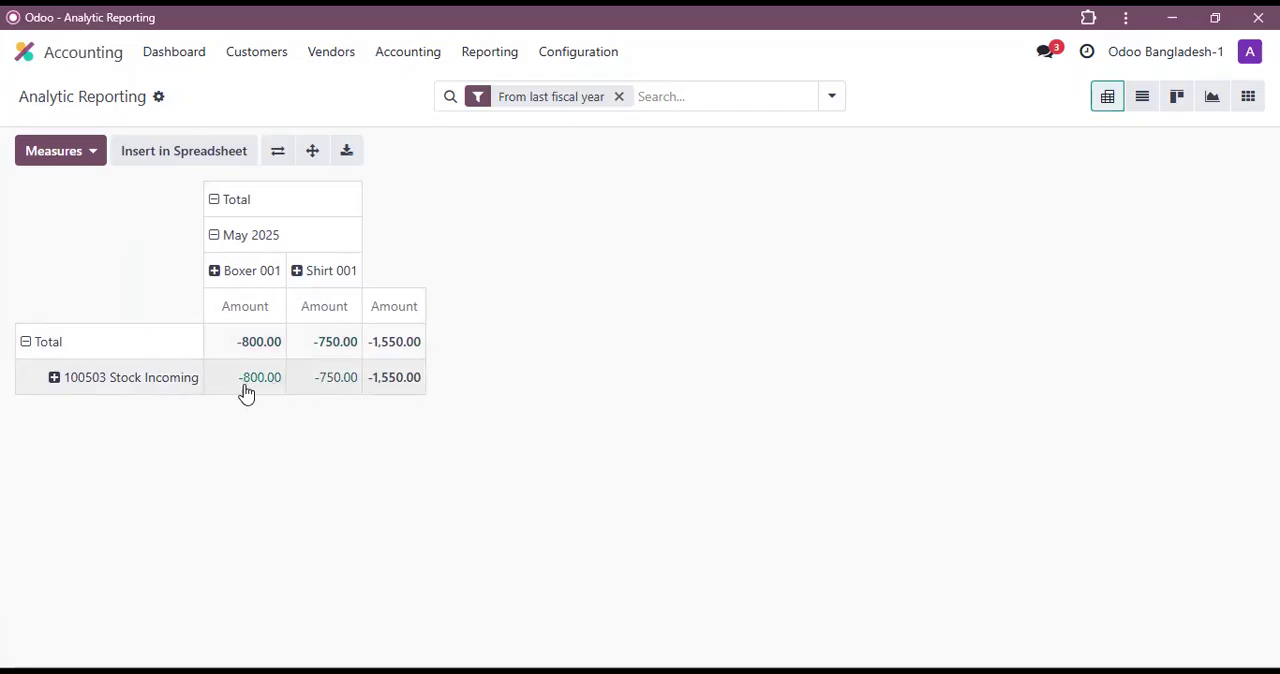
Step: Collapse the total row's financial account grouping and regroup it by date per month
{"action": "left_click", "coordinate": [30, 350]}
{"action": "left_click", "coordinate": [30, 352]}
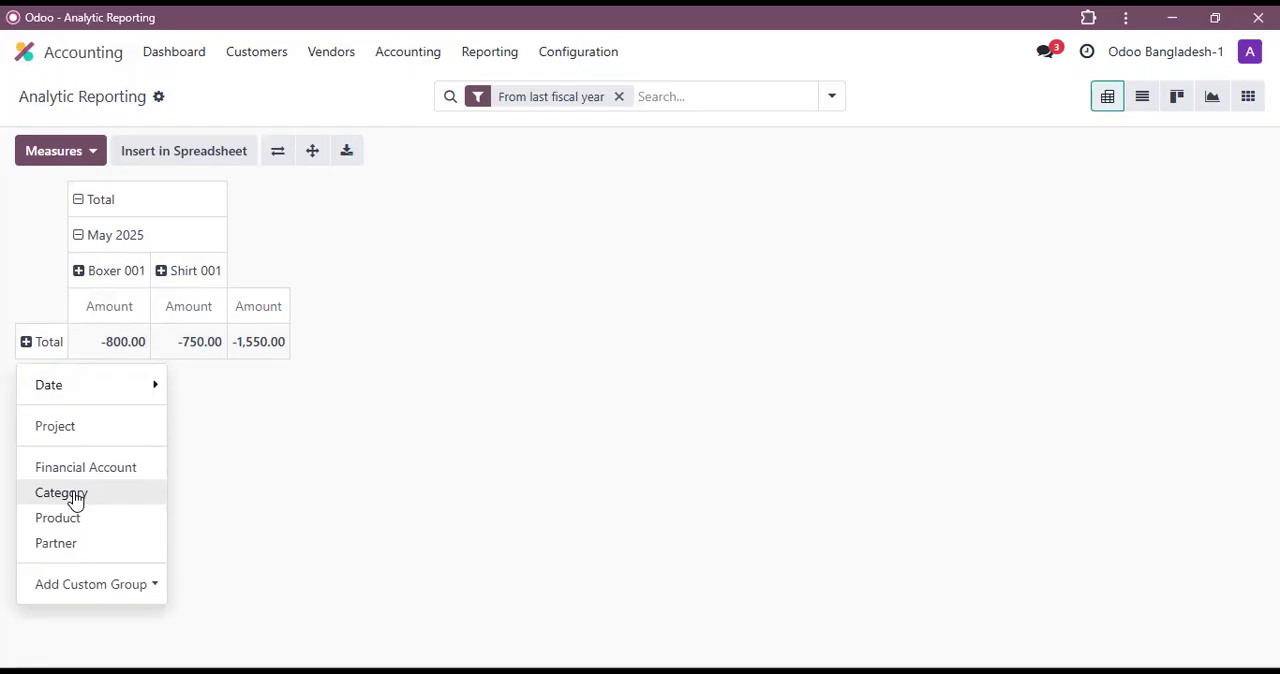
{"action": "mouse_move", "coordinate": [145, 386]}
{"action": "left_click", "coordinate": [258, 434]}
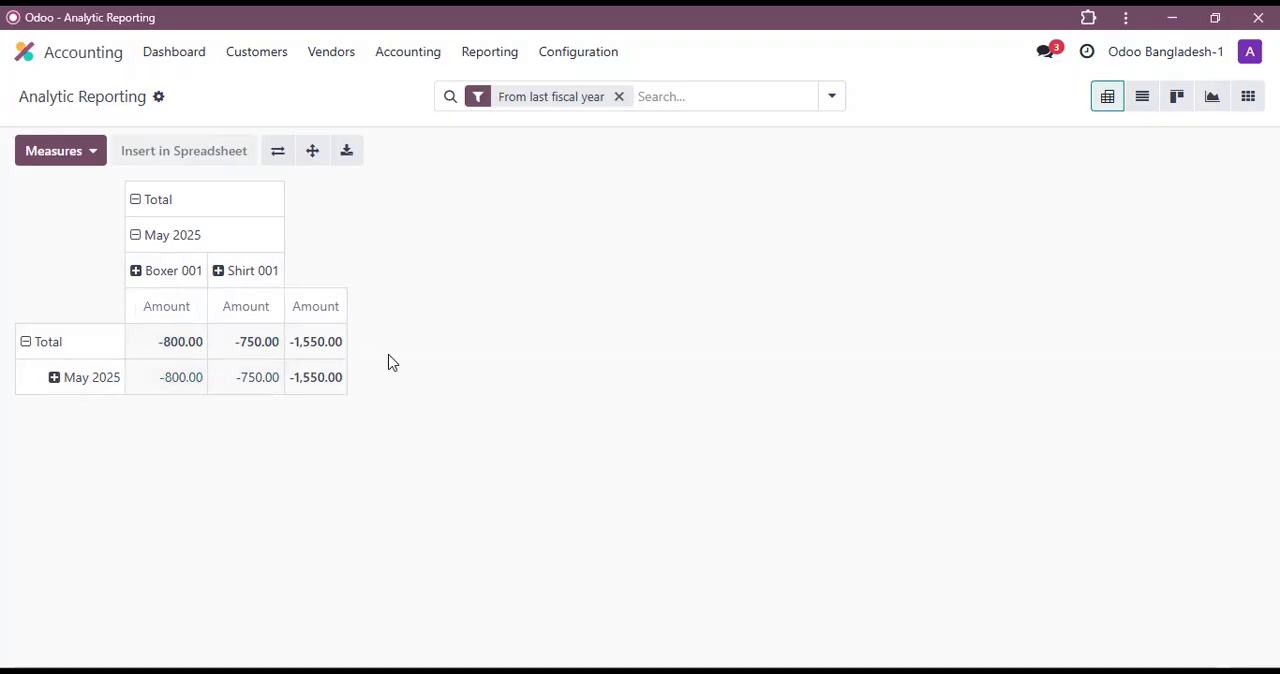
Step: Open the Profit and Loss report and filter it by the analytic account Shirt 001
{"action": "left_click", "coordinate": [489, 58]}
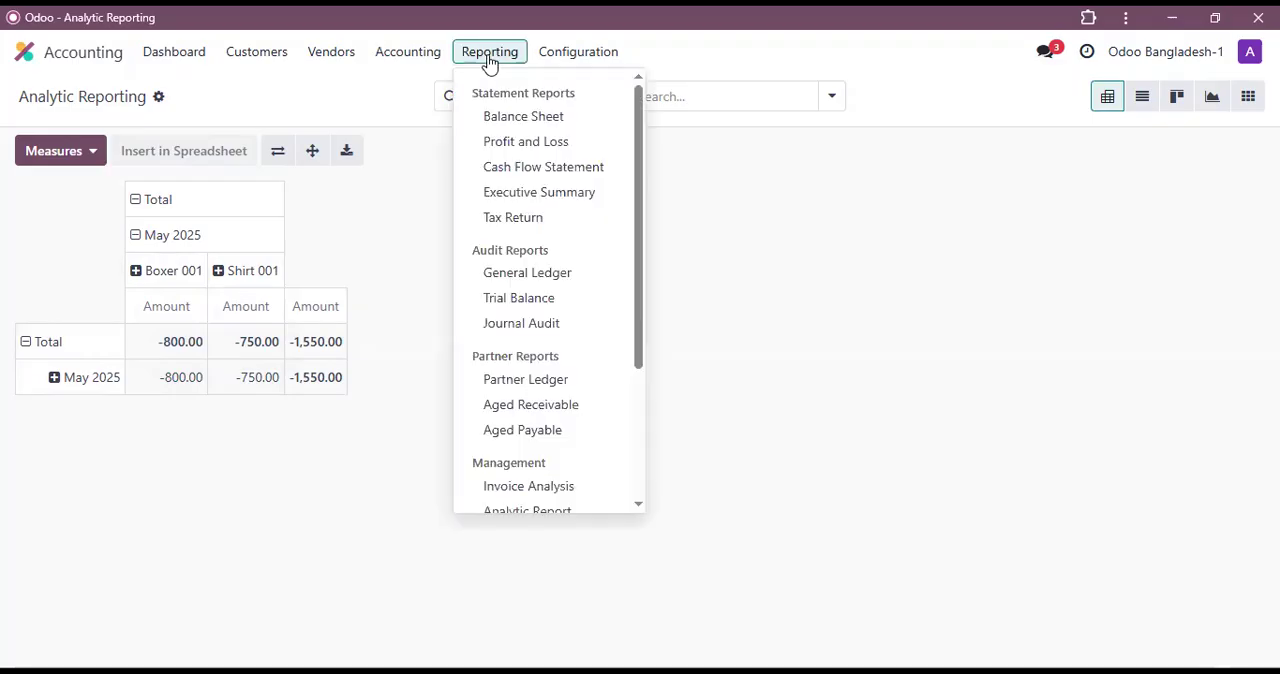
{"action": "left_click", "coordinate": [522, 145]}
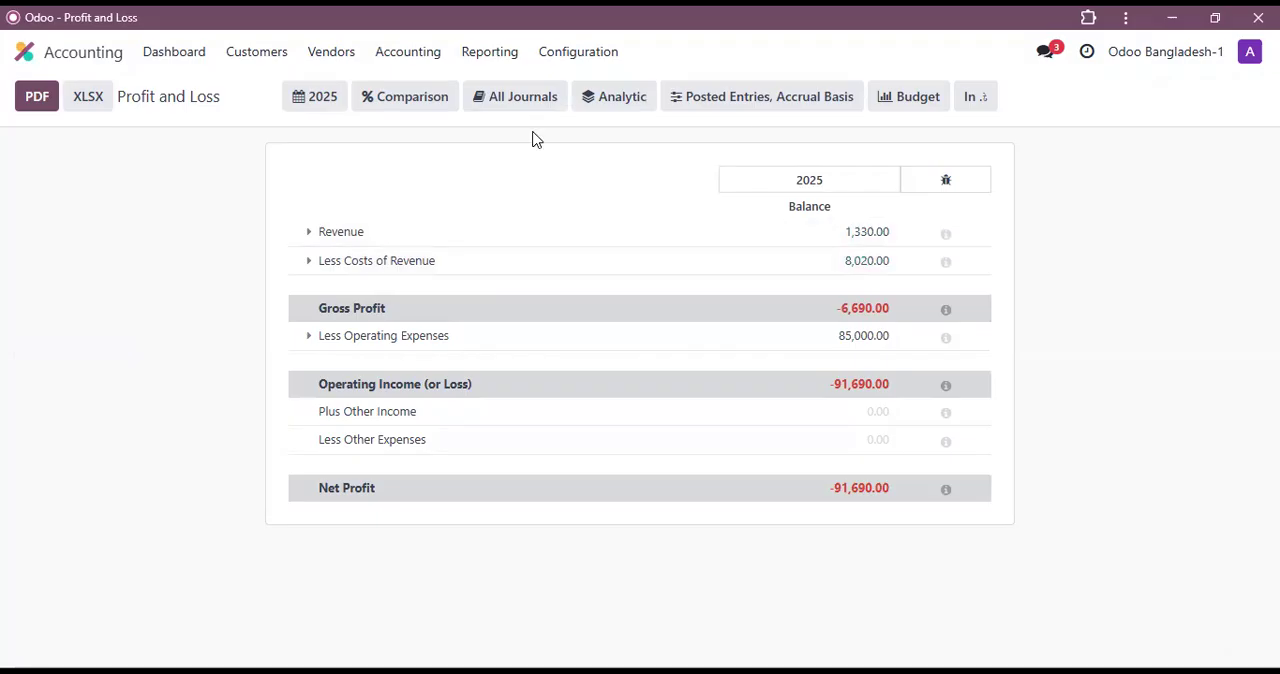
{"action": "left_click", "coordinate": [626, 104]}
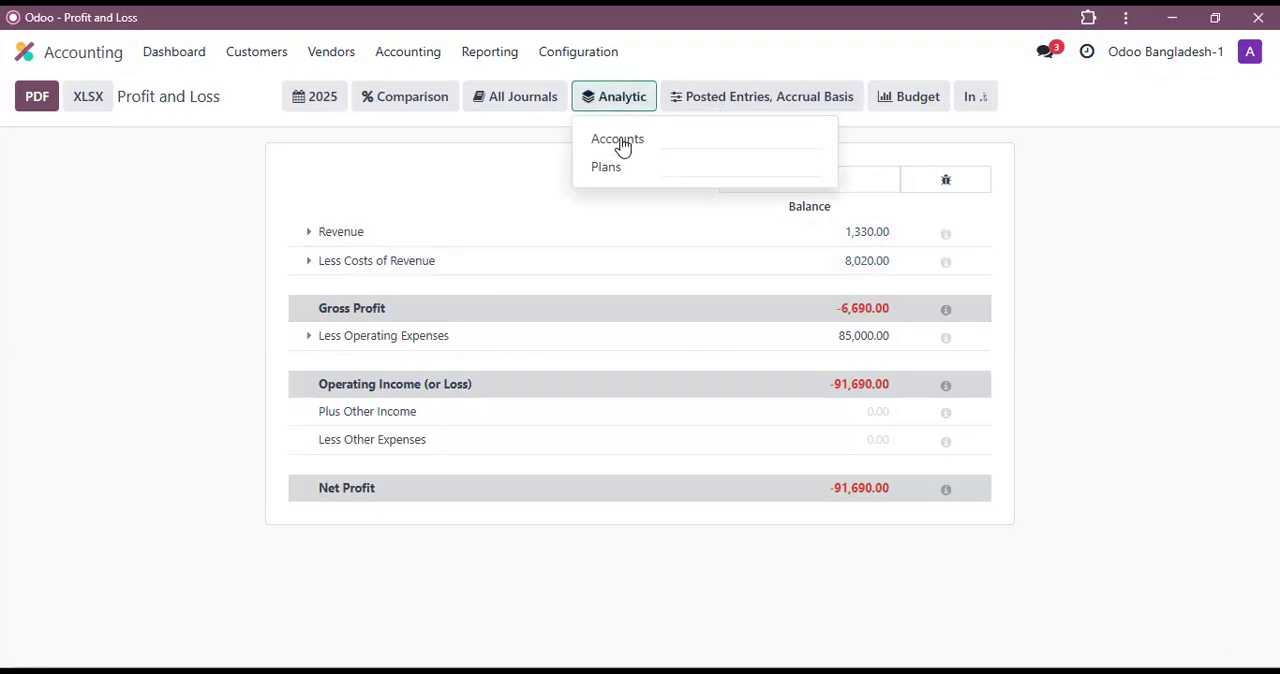
{"action": "left_click", "coordinate": [726, 137]}
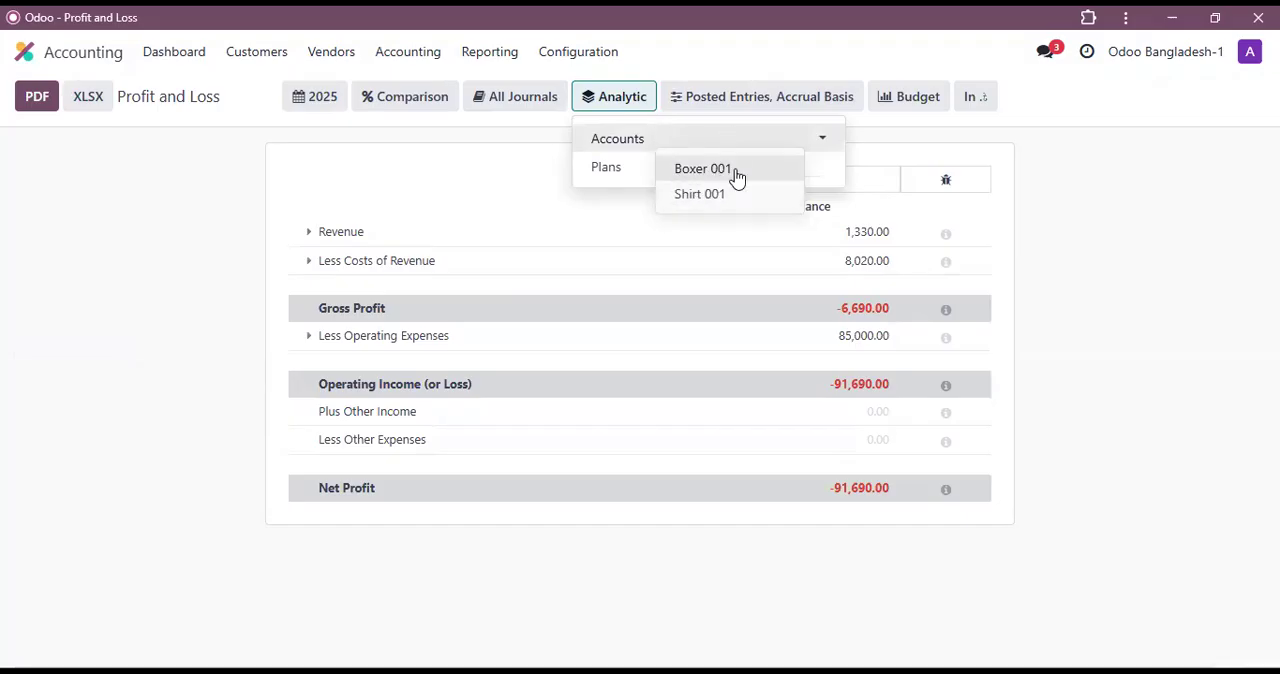
{"action": "left_click", "coordinate": [707, 195]}
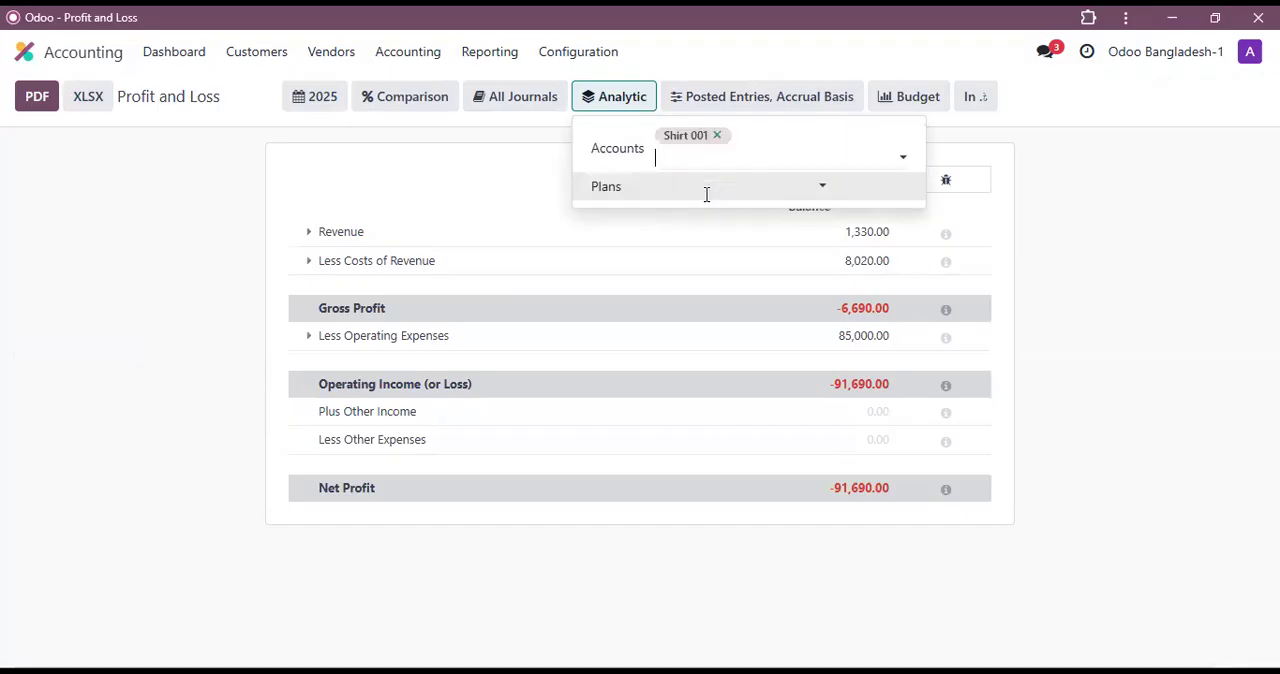
{"action": "left_click", "coordinate": [1131, 253]}
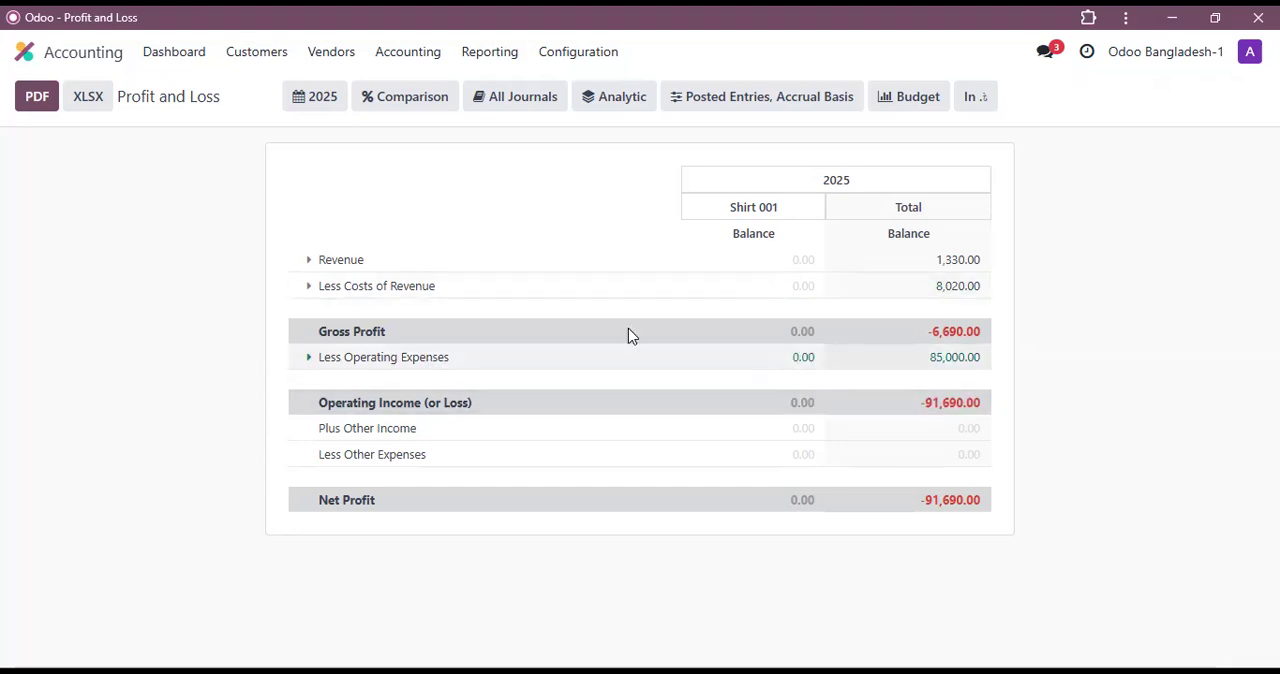
Step: Switch to the Sales app and start a new quotation for the first suggested customer
{"action": "left_click", "coordinate": [58, 58]}
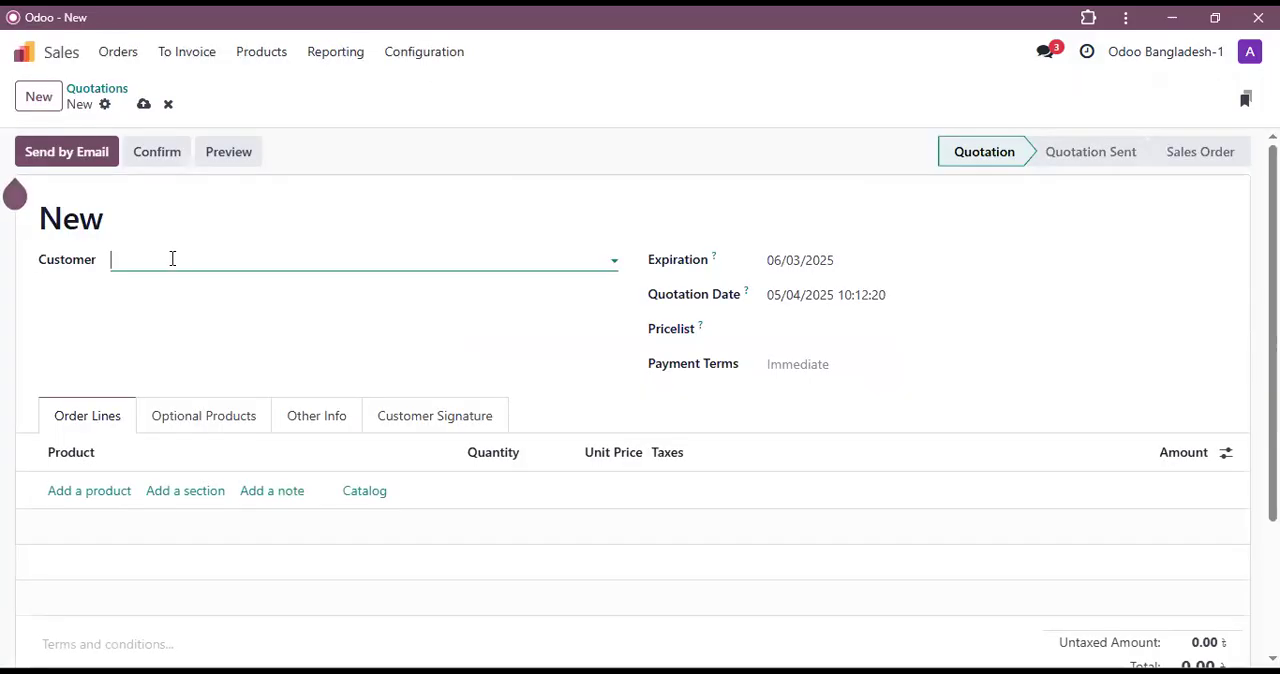
{"action": "left_click", "coordinate": [169, 261]}
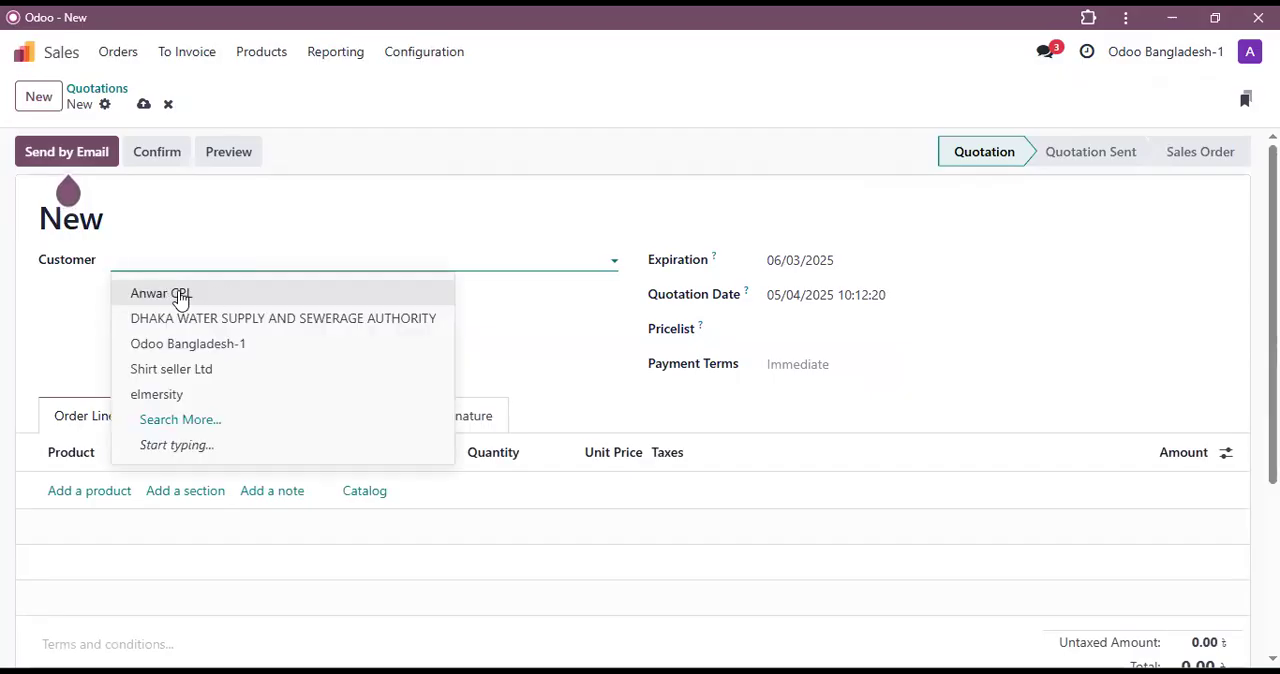
{"action": "left_click", "coordinate": [180, 297]}
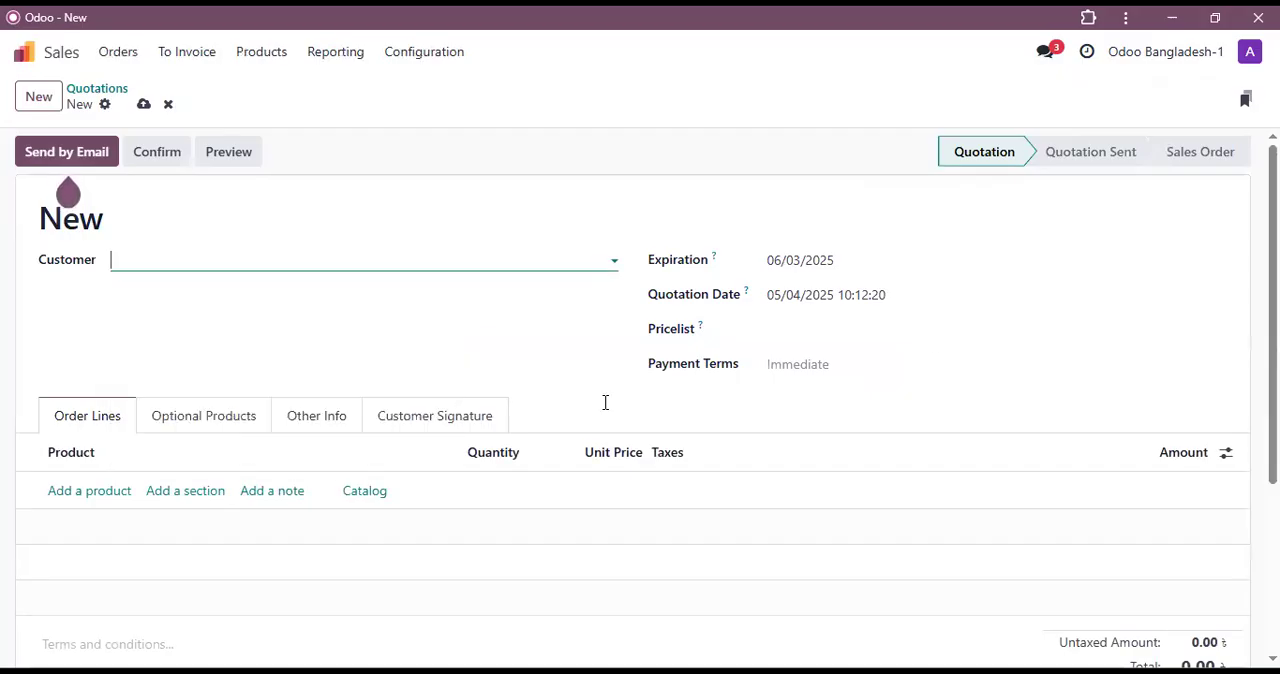
Step: Add Man's Shirt to the quotation from the product catalog with a quantity of 8
{"action": "left_click", "coordinate": [366, 498]}
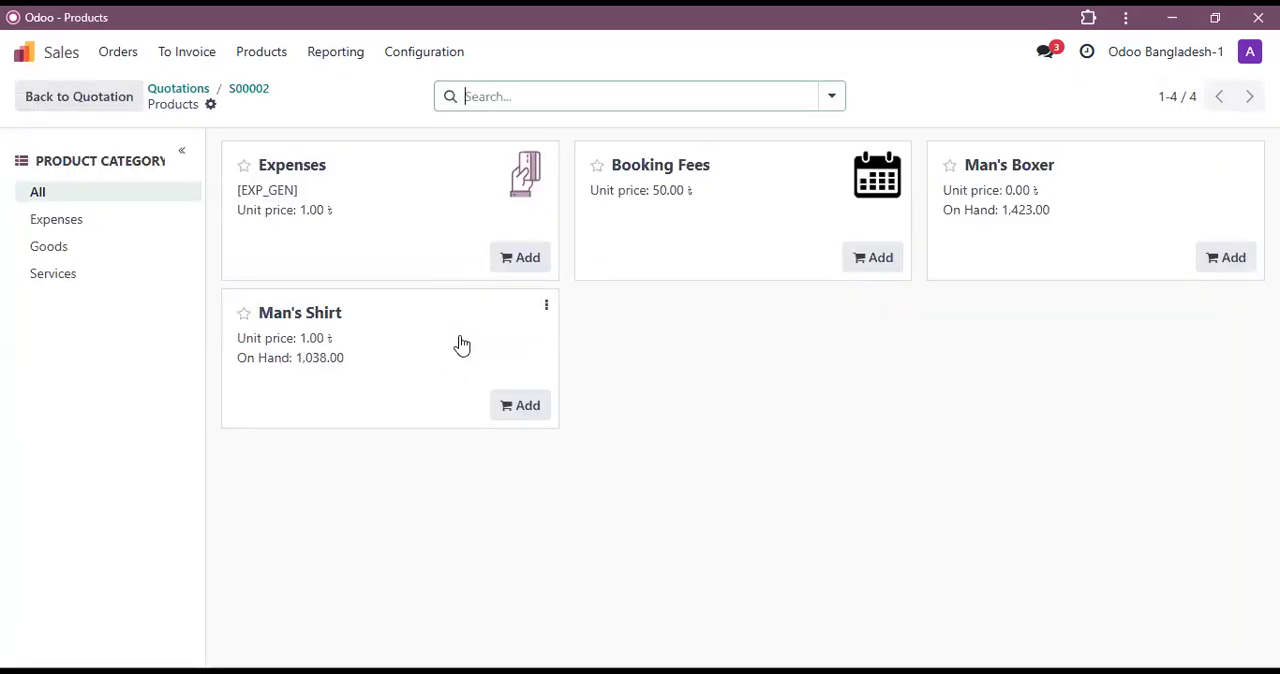
{"action": "left_click", "coordinate": [520, 406]}
{"action": "triple_click", "coordinate": [374, 408]}
{"action": "triple_click", "coordinate": [374, 408]}
{"action": "left_click", "coordinate": [374, 408]}
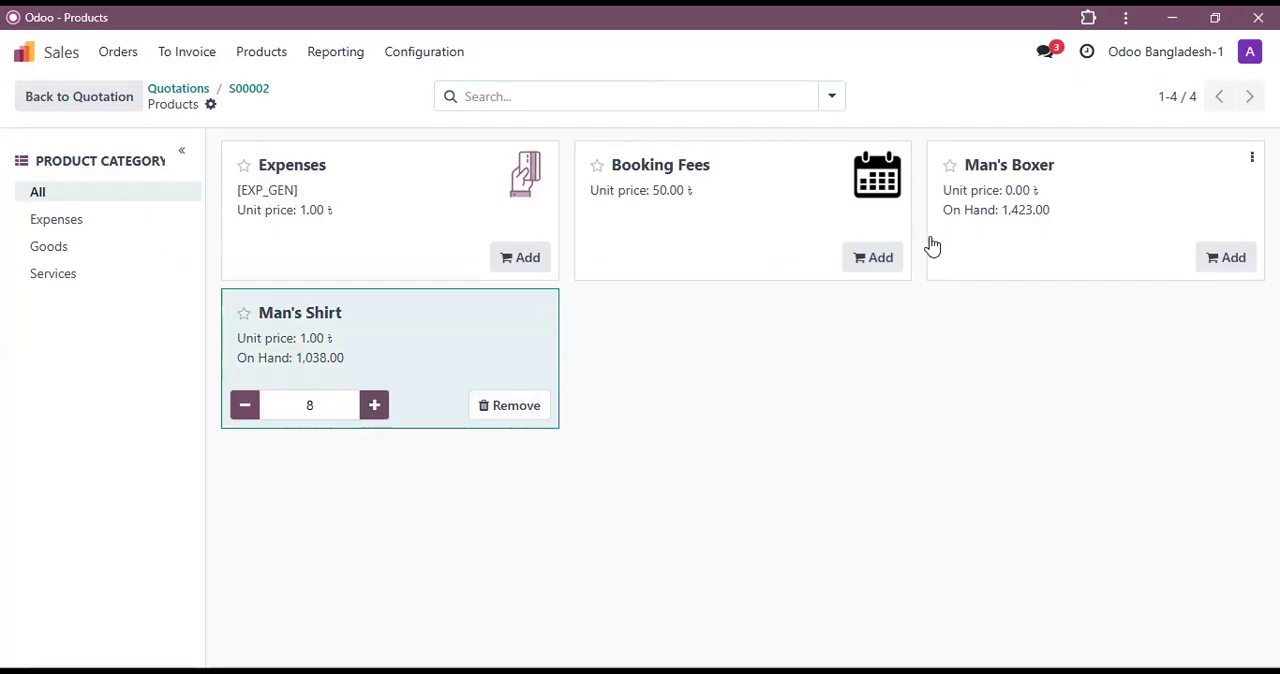
Step: Add Man's Boxer from the catalog with a quantity of 10 and return to quotation S00002
{"action": "left_click", "coordinate": [1230, 258]}
{"action": "triple_click", "coordinate": [1081, 259]}
{"action": "triple_click", "coordinate": [1081, 259]}
{"action": "triple_click", "coordinate": [1081, 259]}
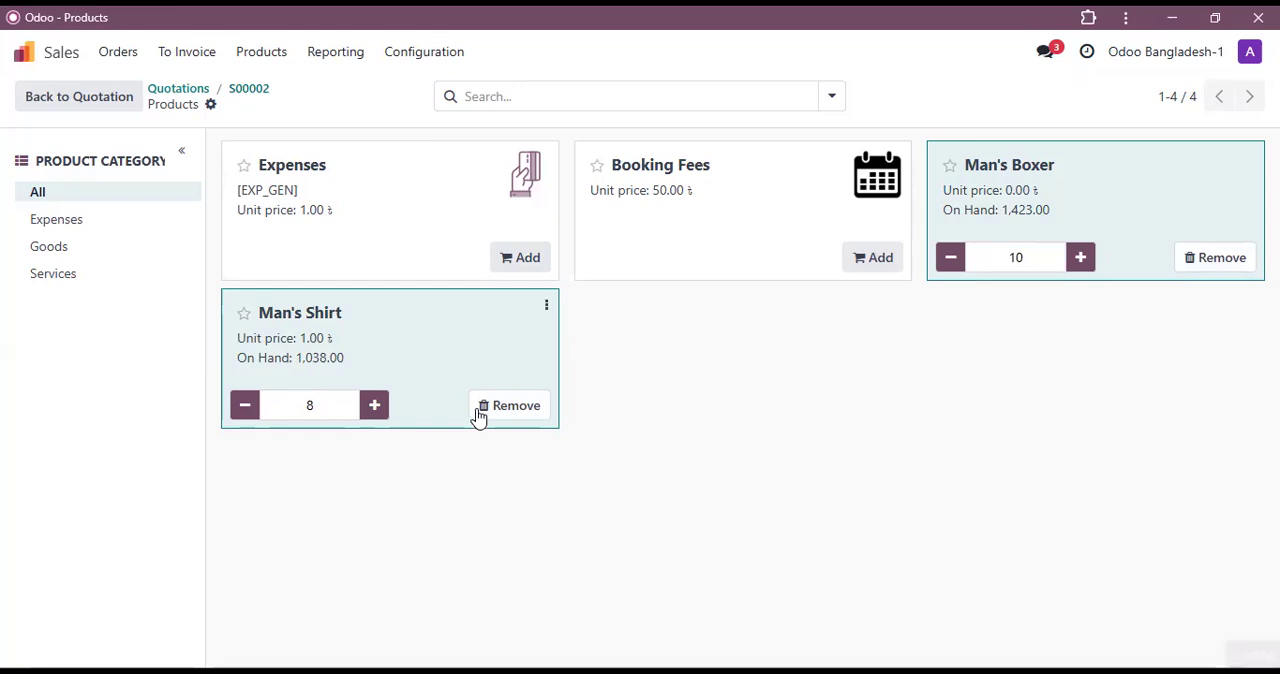
{"action": "left_click", "coordinate": [252, 89]}
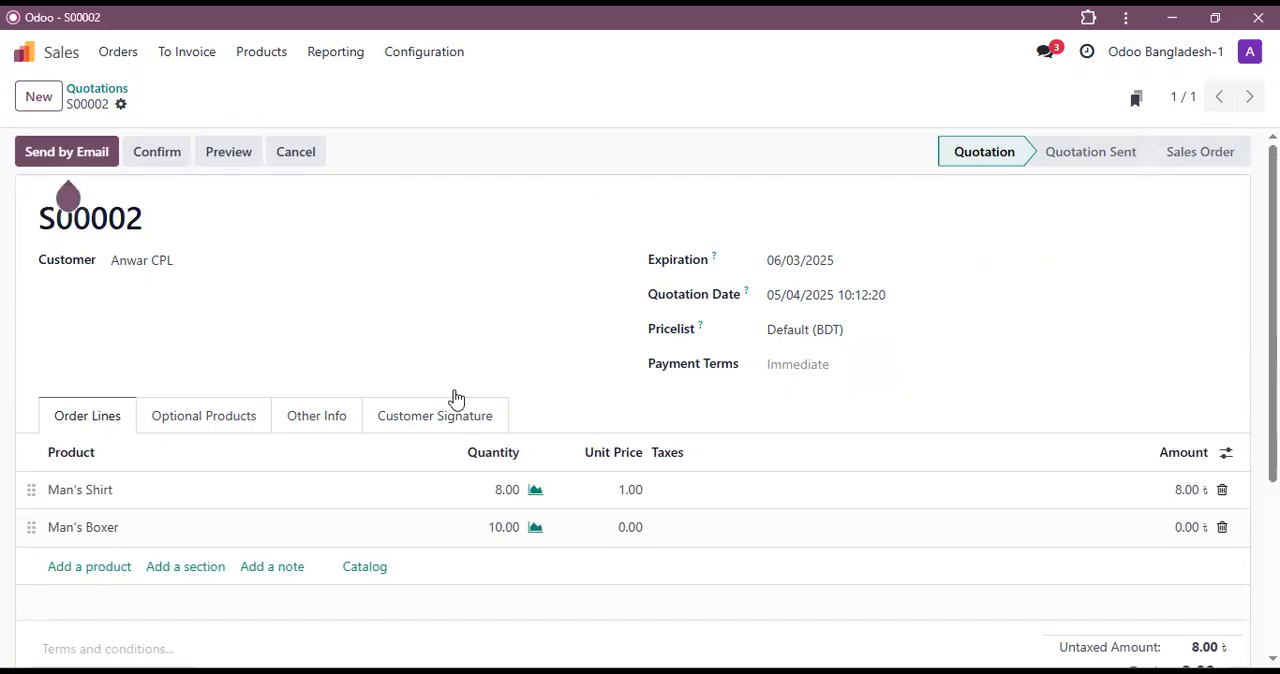
{"action": "scroll", "coordinate": [456, 399], "scroll_direction": "down", "scroll_amount": 1}
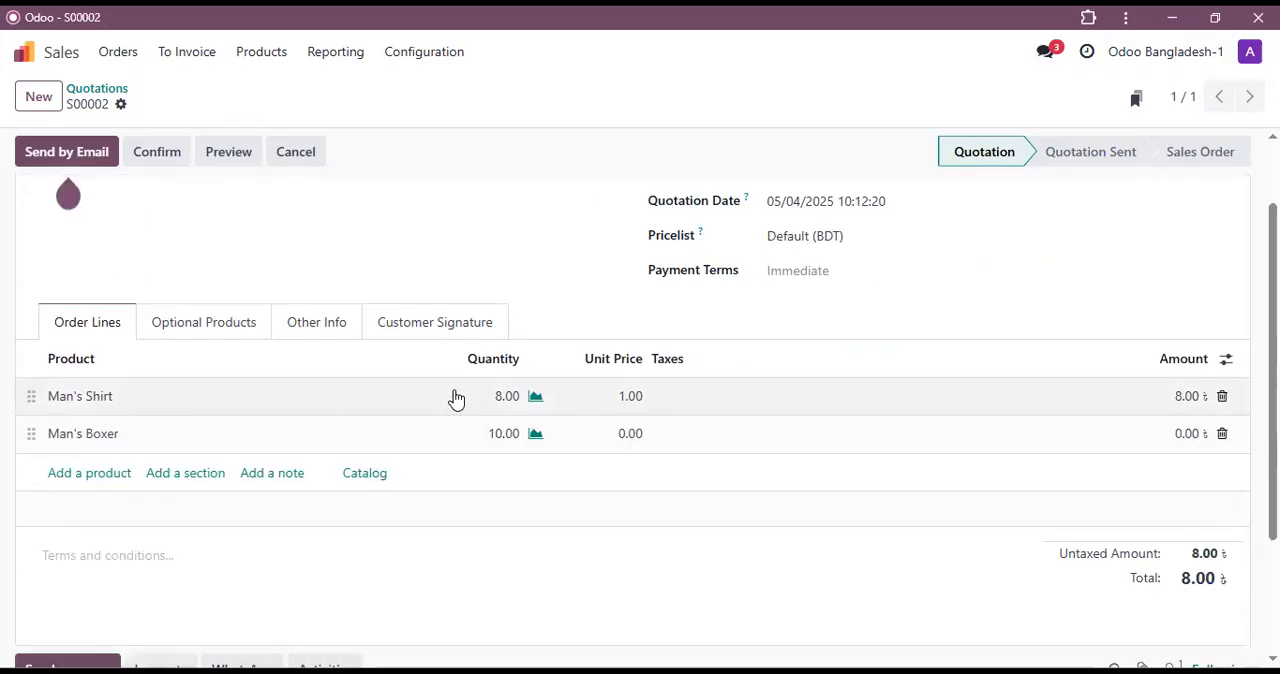
Step: Confirm the quotation, open its delivery order to check the products, and return to the sales order
{"action": "scroll", "coordinate": [146, 163], "scroll_direction": "up", "scroll_amount": 1}
{"action": "left_click", "coordinate": [157, 152]}
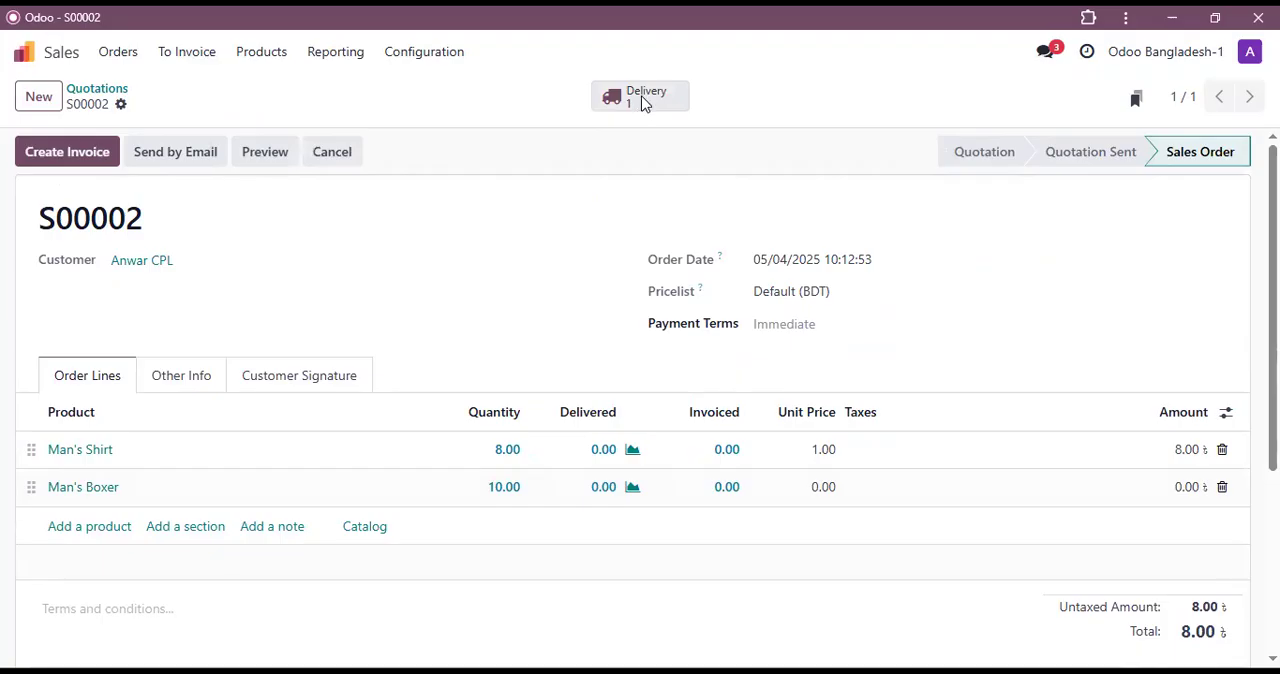
{"action": "left_click", "coordinate": [644, 104]}
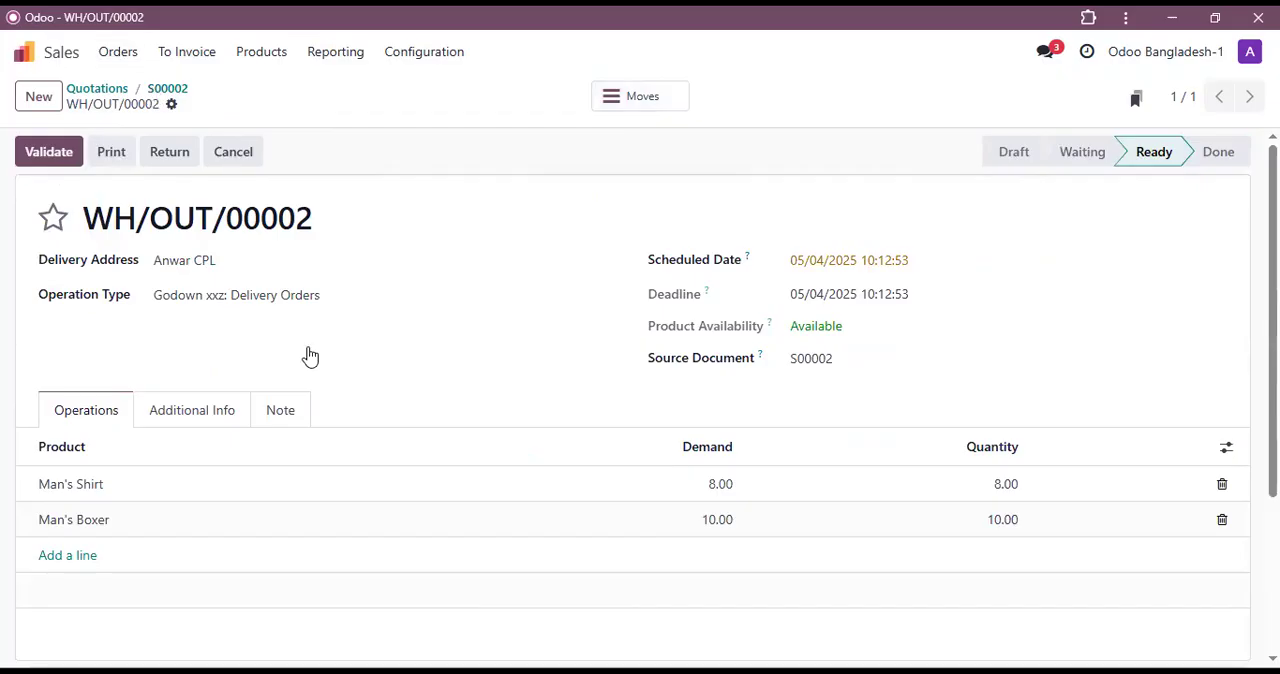
{"action": "left_click", "coordinate": [170, 90]}
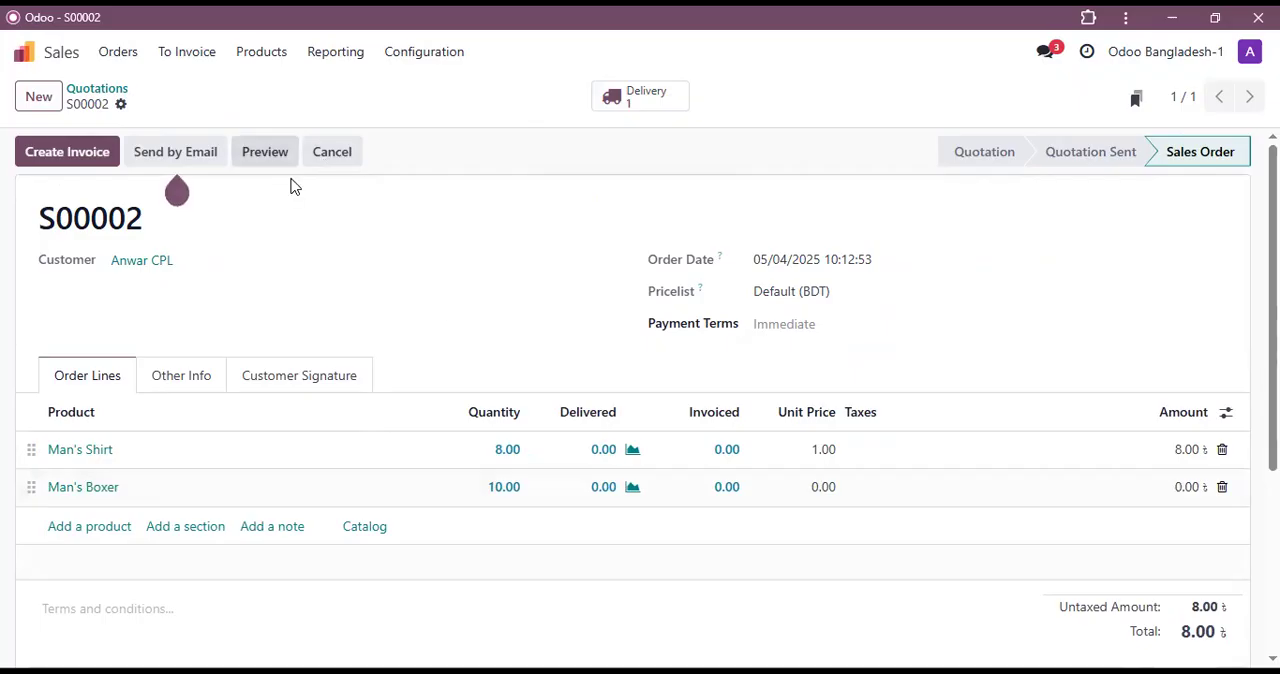
Step: Cancel the confirmed sales order and set it back to a quotation
{"action": "left_click", "coordinate": [344, 156]}
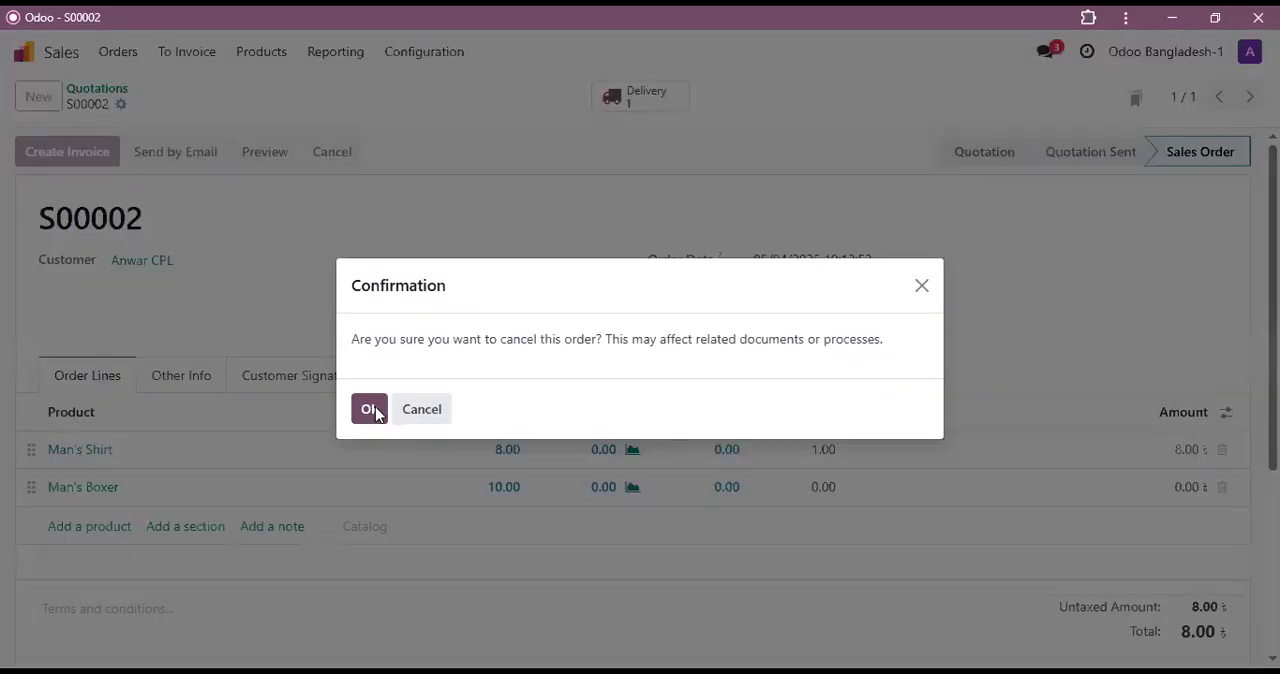
{"action": "left_click", "coordinate": [370, 410]}
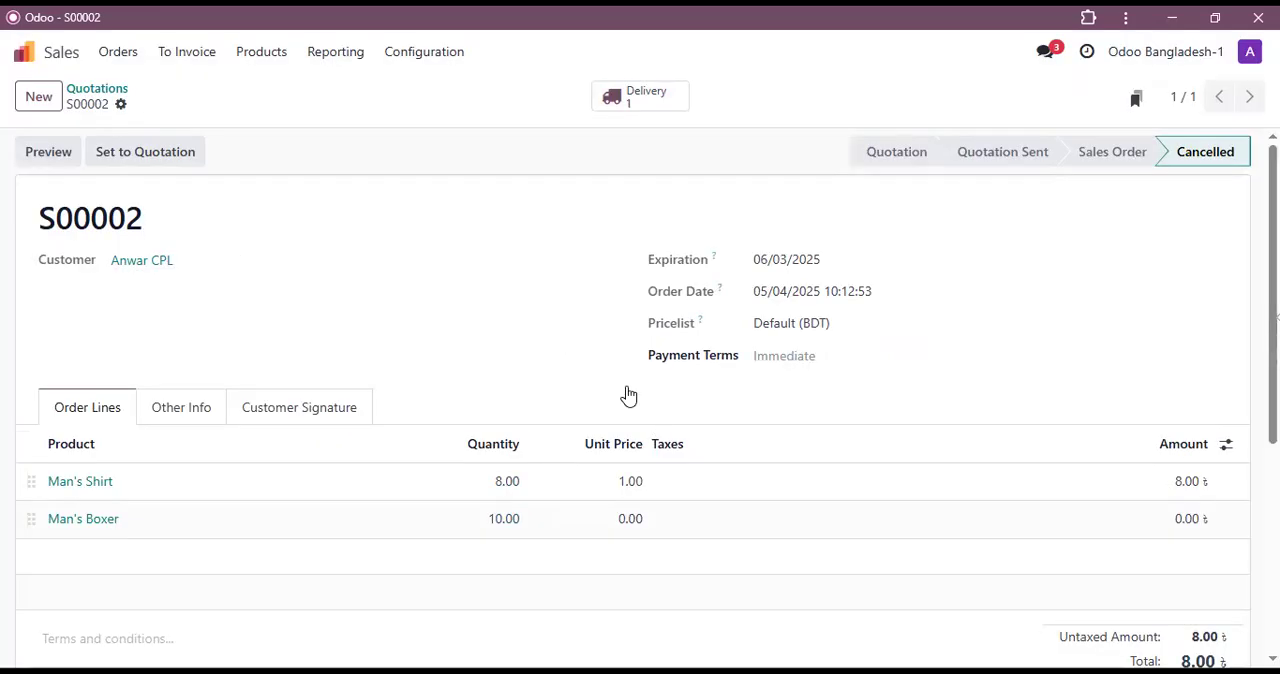
{"action": "scroll", "coordinate": [629, 400], "scroll_direction": "down", "scroll_amount": 1}
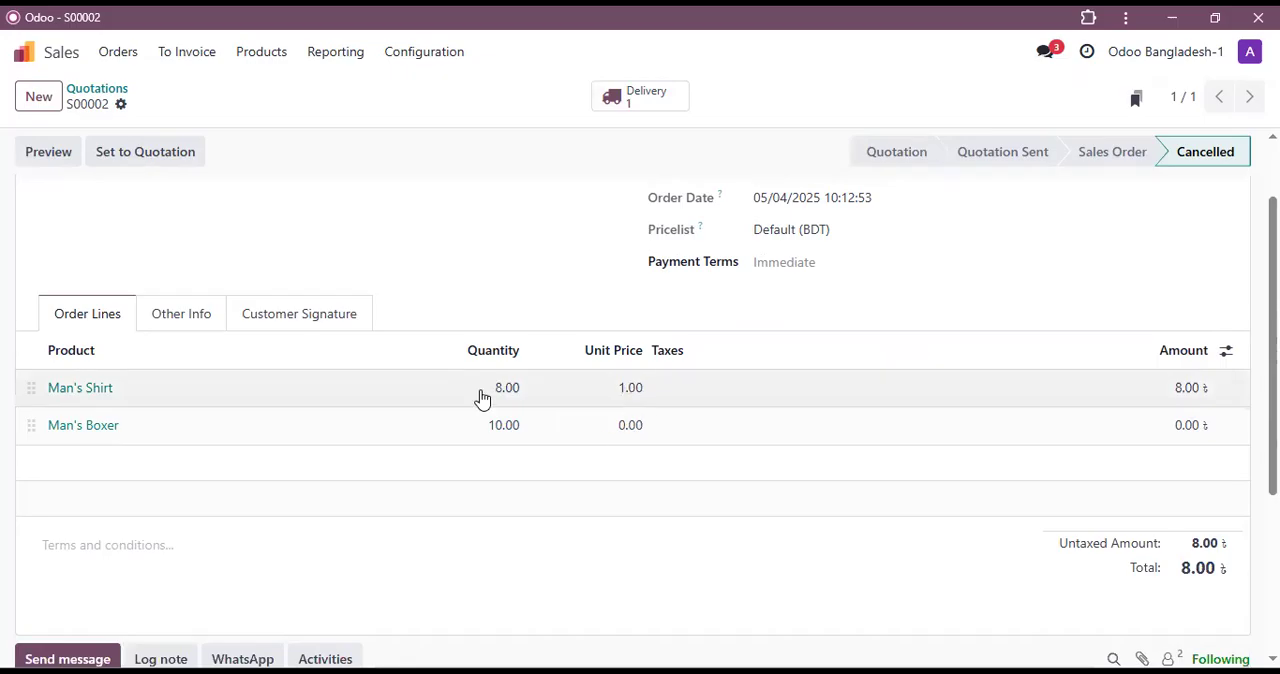
{"action": "left_click", "coordinate": [139, 160]}
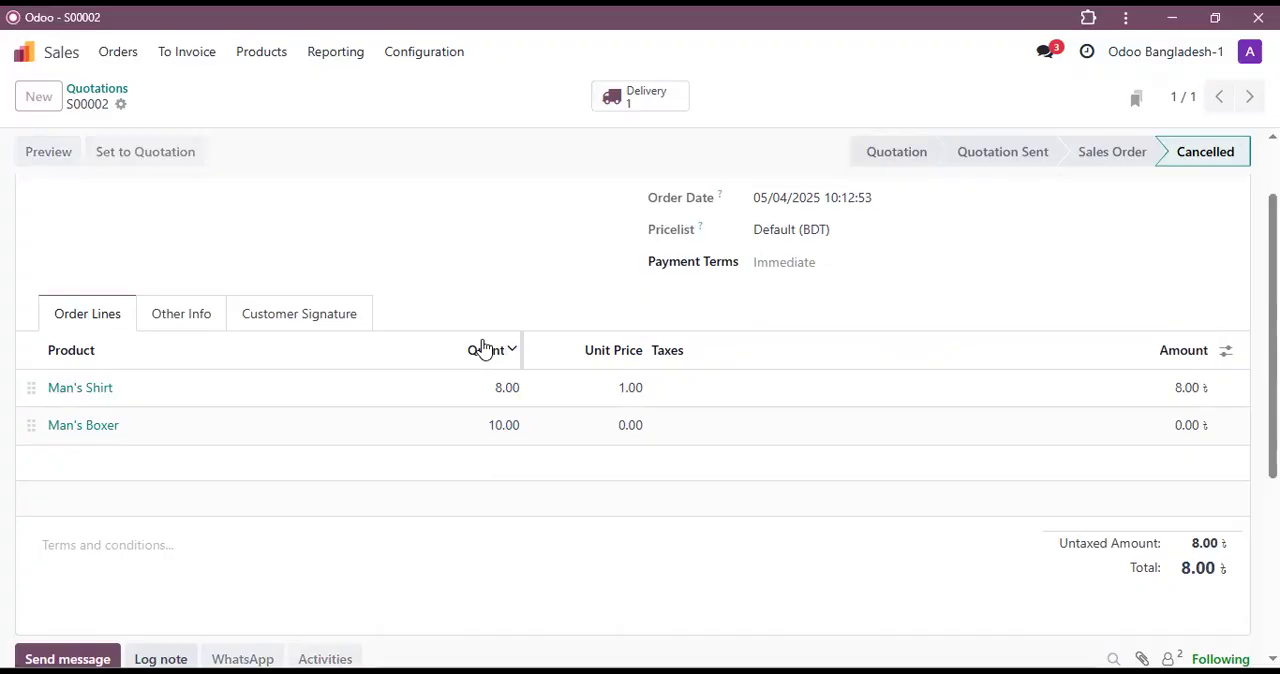
Step: Set the unit price of both Man's Shirt and Man's Boxer to 50 and confirm the quotation
{"action": "left_click", "coordinate": [628, 405]}
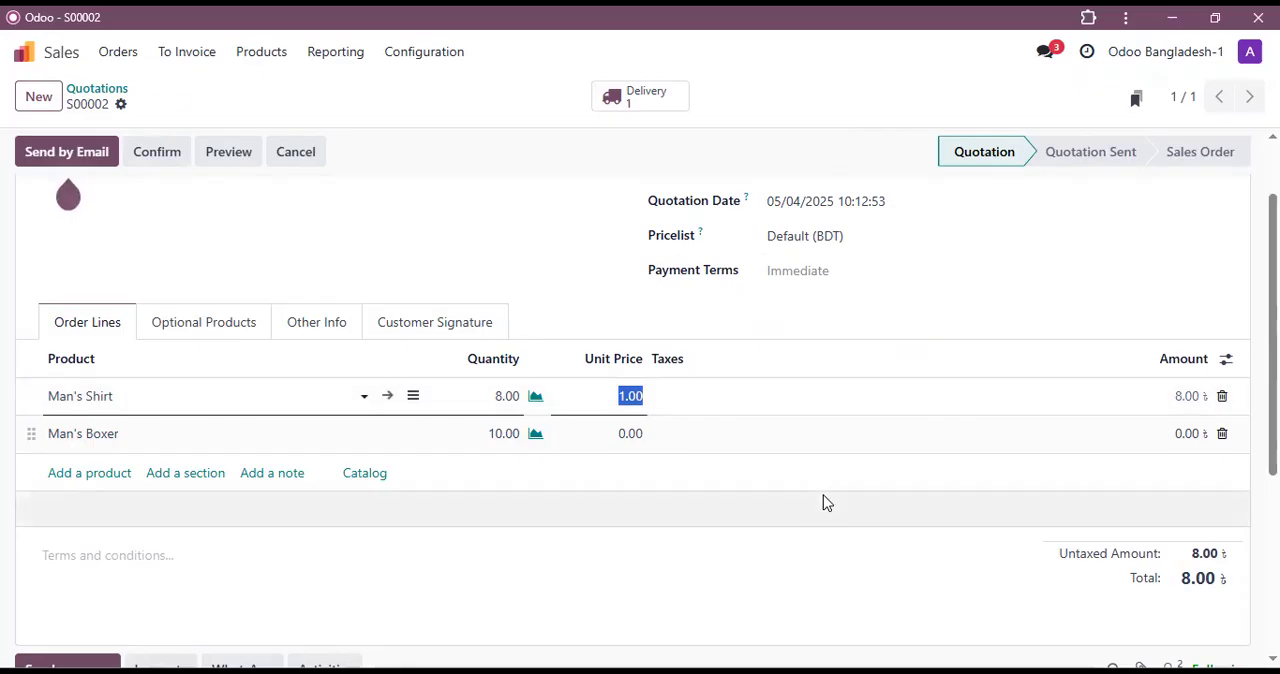
{"action": "type", "text": "50"}
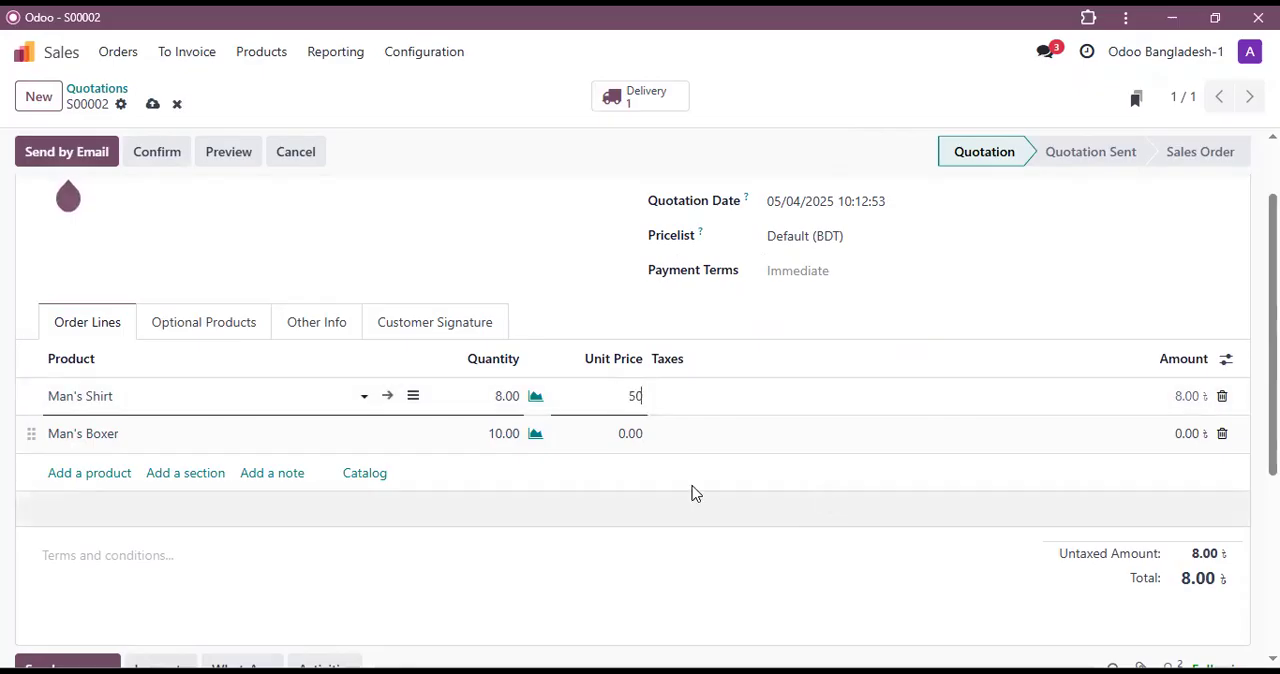
{"action": "left_click", "coordinate": [624, 440]}
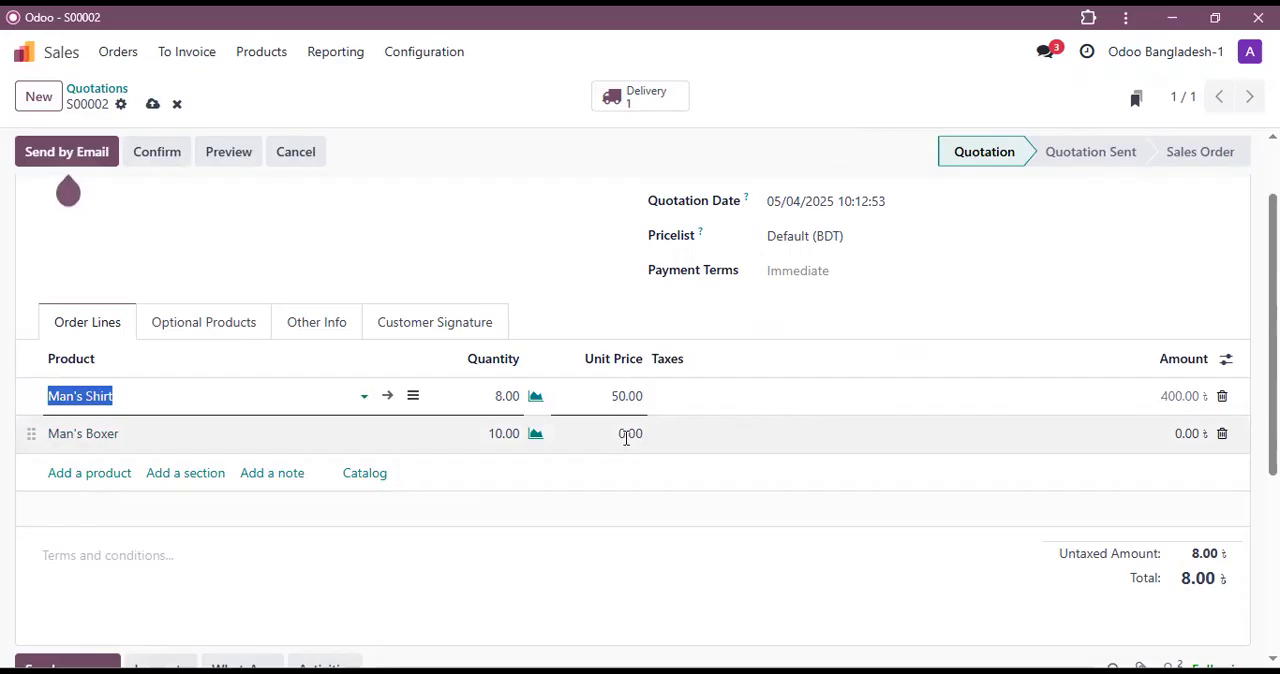
{"action": "left_click", "coordinate": [628, 440]}
{"action": "key", "text": "BackSpace"}
{"action": "type", "text": "50"}
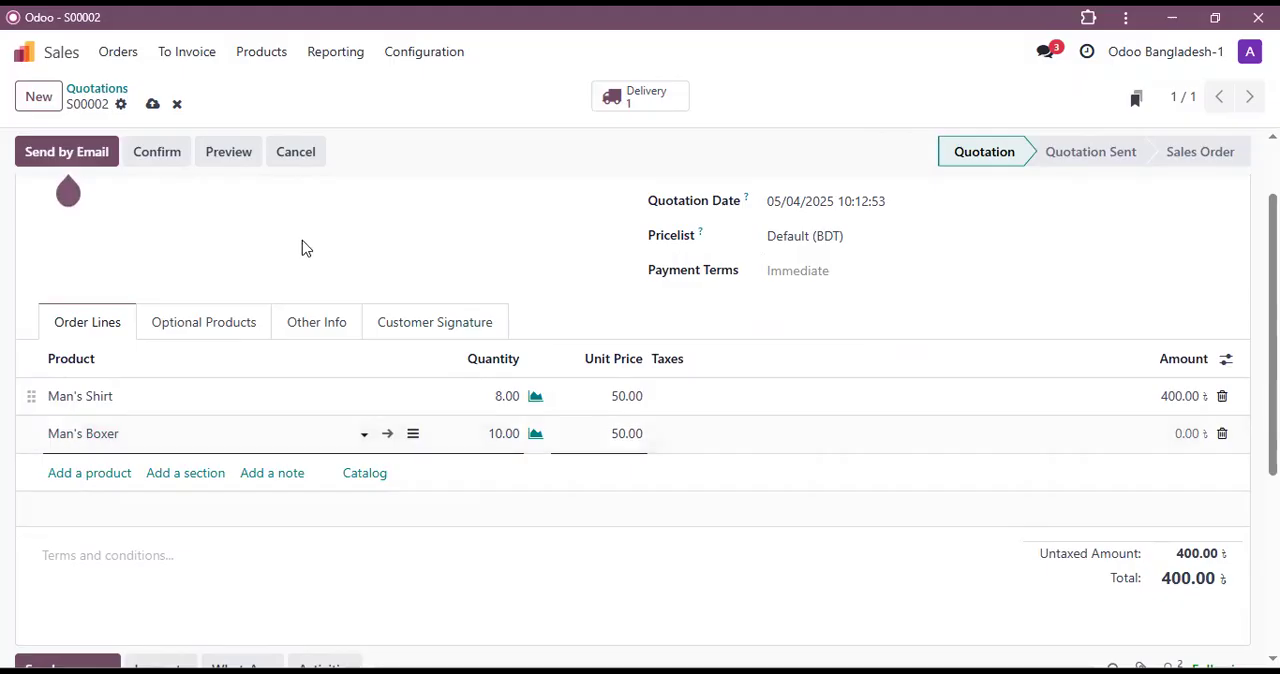
{"action": "left_click", "coordinate": [158, 152]}
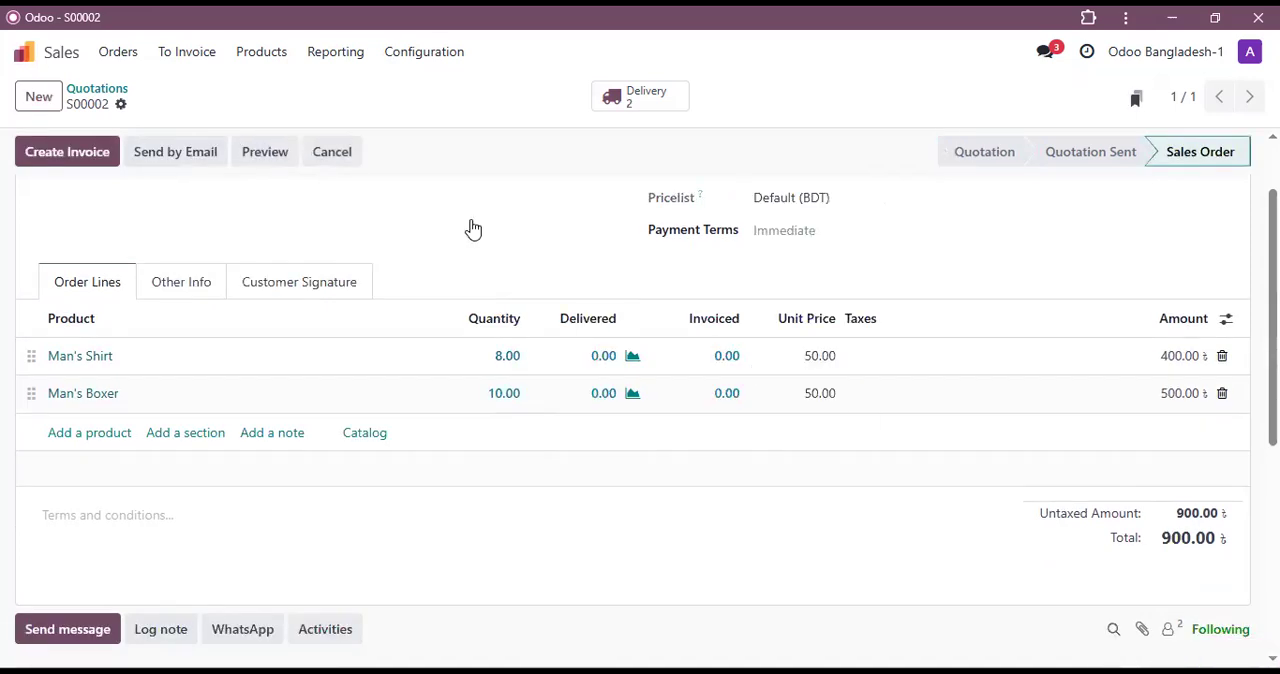
Step: Open the sales order's delivery transfers and delete the cancelled one
{"action": "scroll", "coordinate": [474, 230], "scroll_direction": "up", "scroll_amount": 1}
{"action": "left_click", "coordinate": [651, 104]}
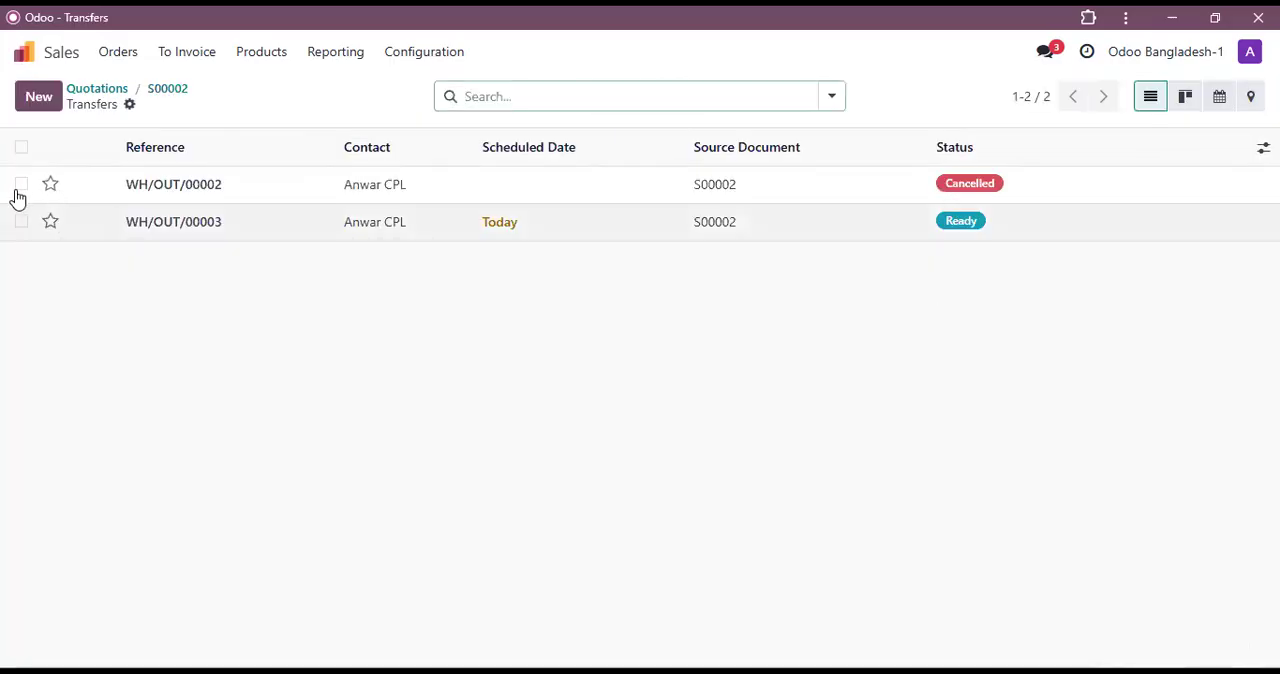
{"action": "left_click", "coordinate": [21, 186]}
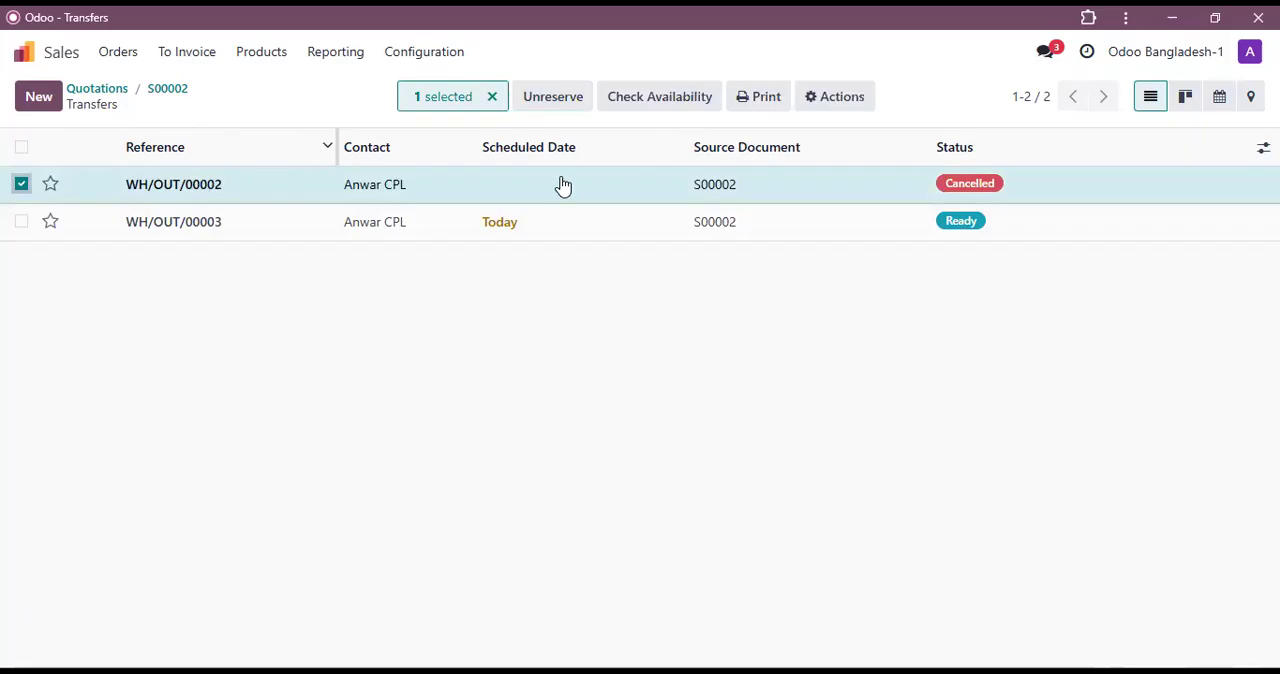
{"action": "left_click", "coordinate": [836, 104]}
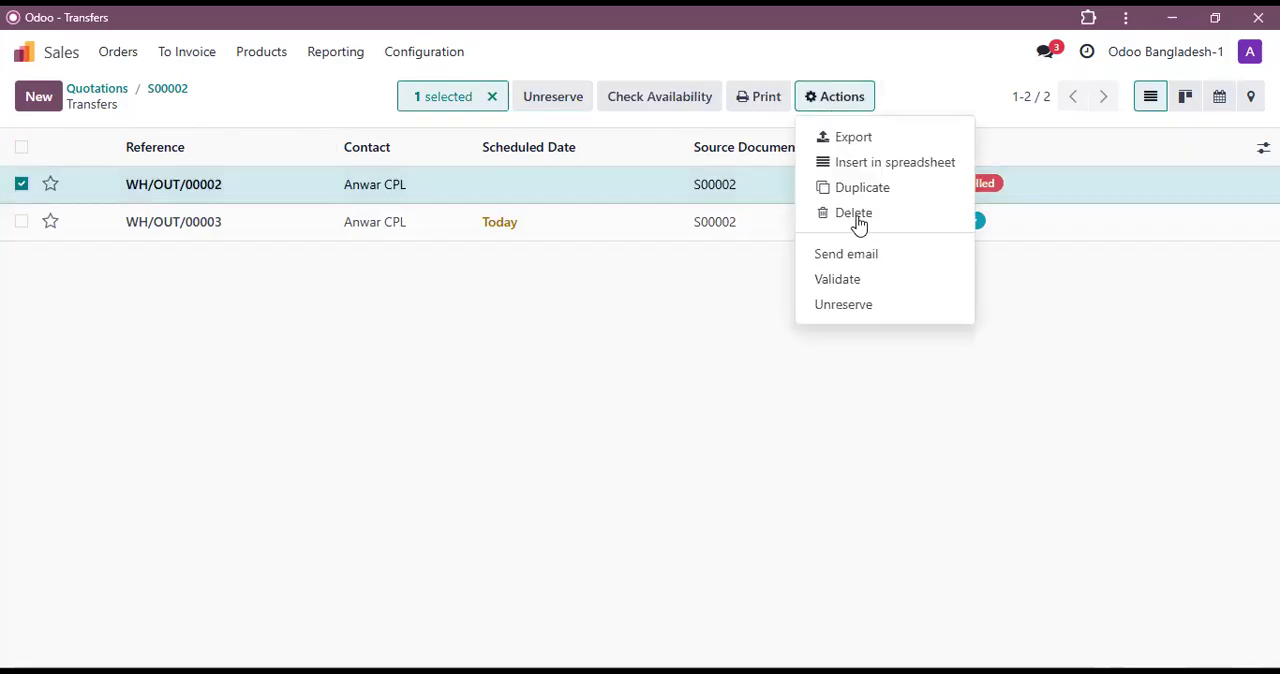
{"action": "left_click", "coordinate": [853, 213]}
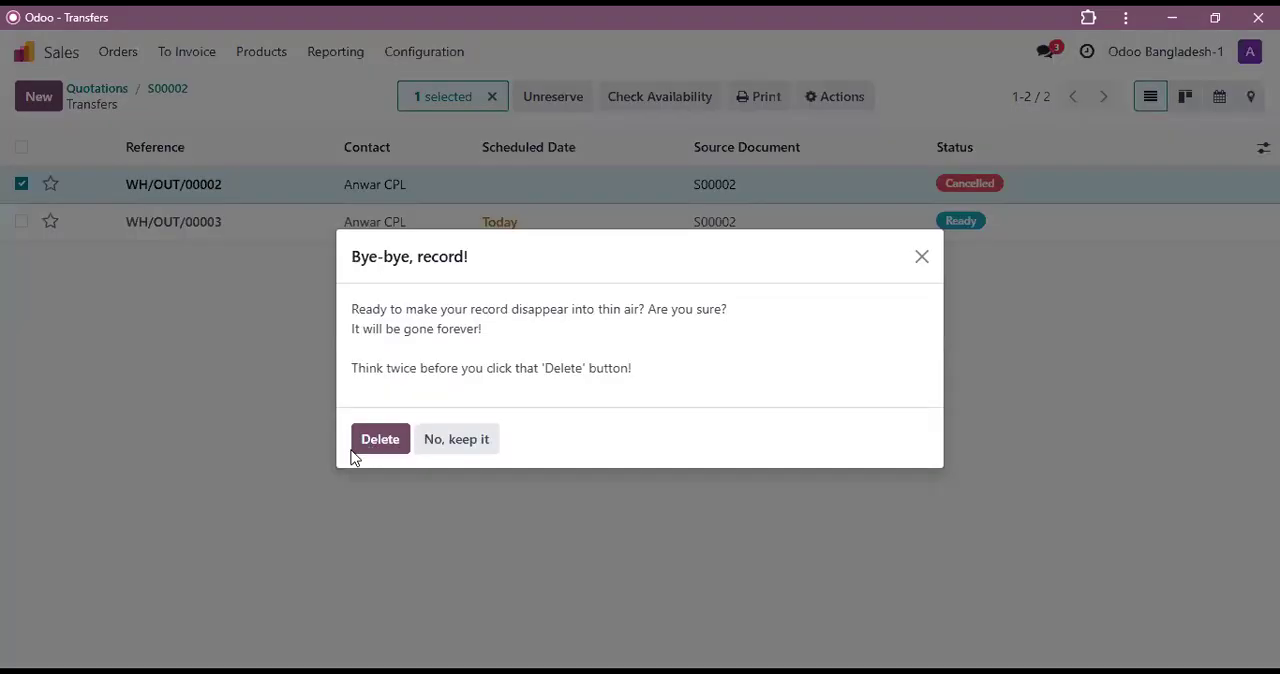
{"action": "left_click", "coordinate": [396, 435]}
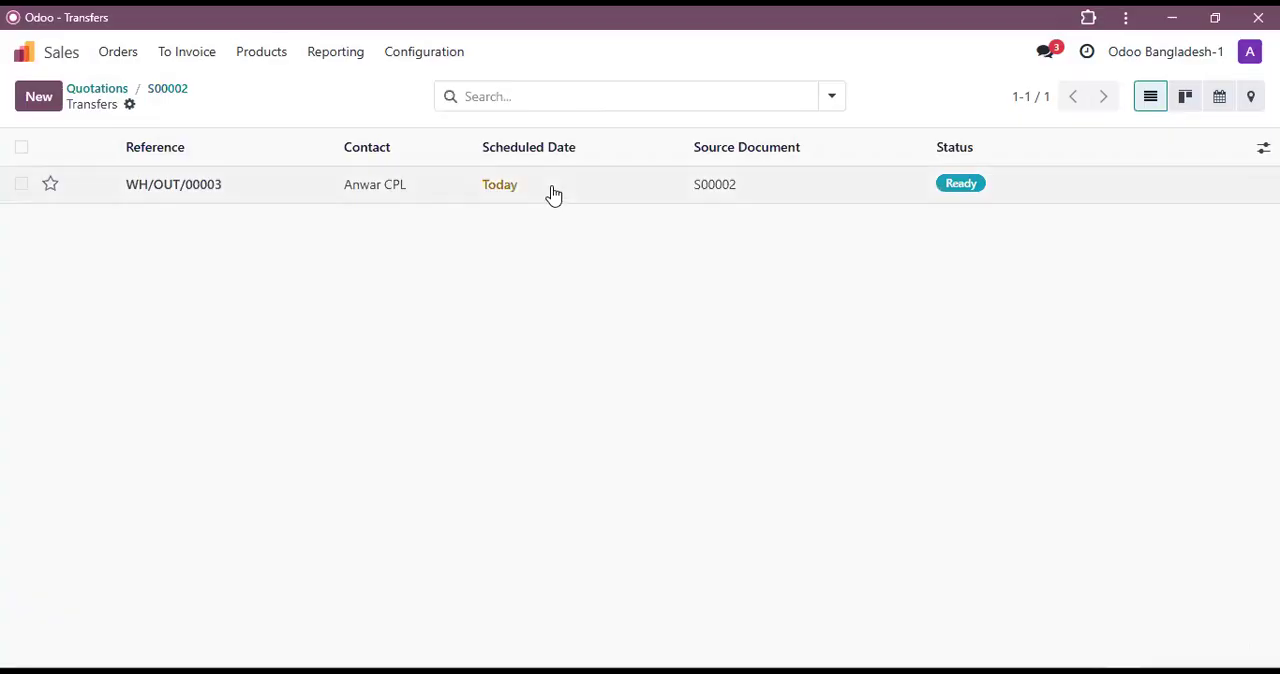
Step: Validate the remaining ready delivery for the shirts and boxers and return to the sales order
{"action": "left_click", "coordinate": [553, 193]}
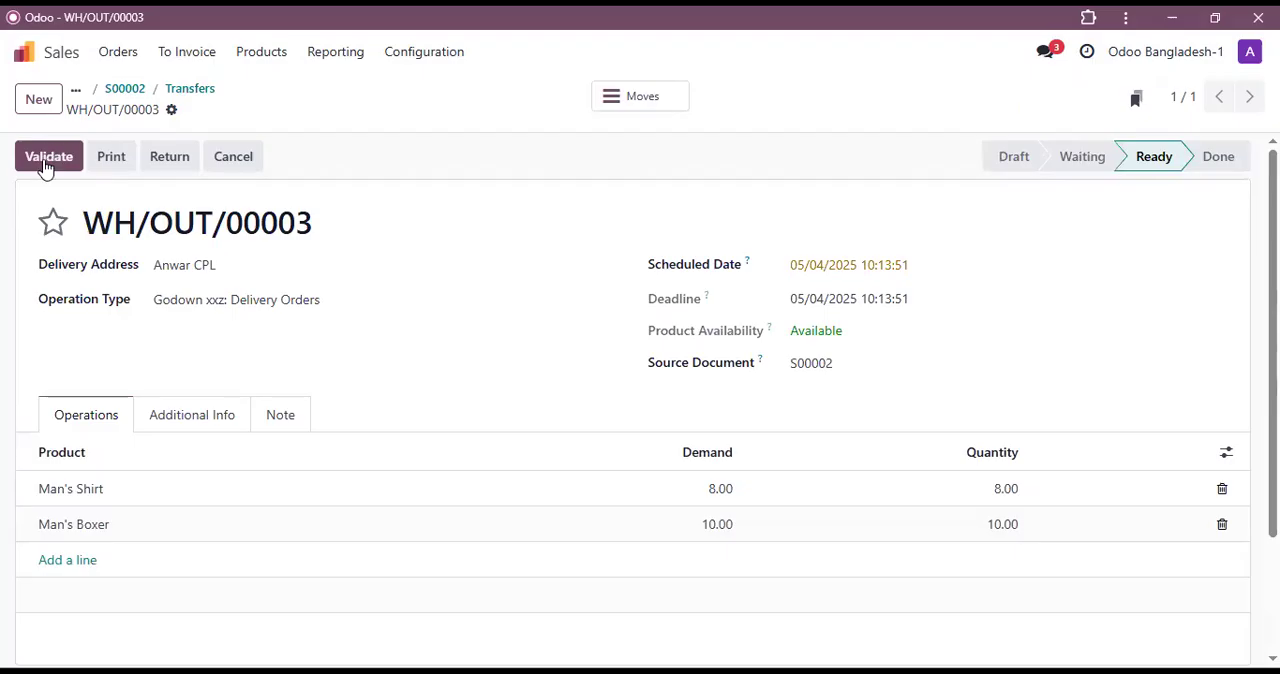
{"action": "left_click", "coordinate": [48, 158]}
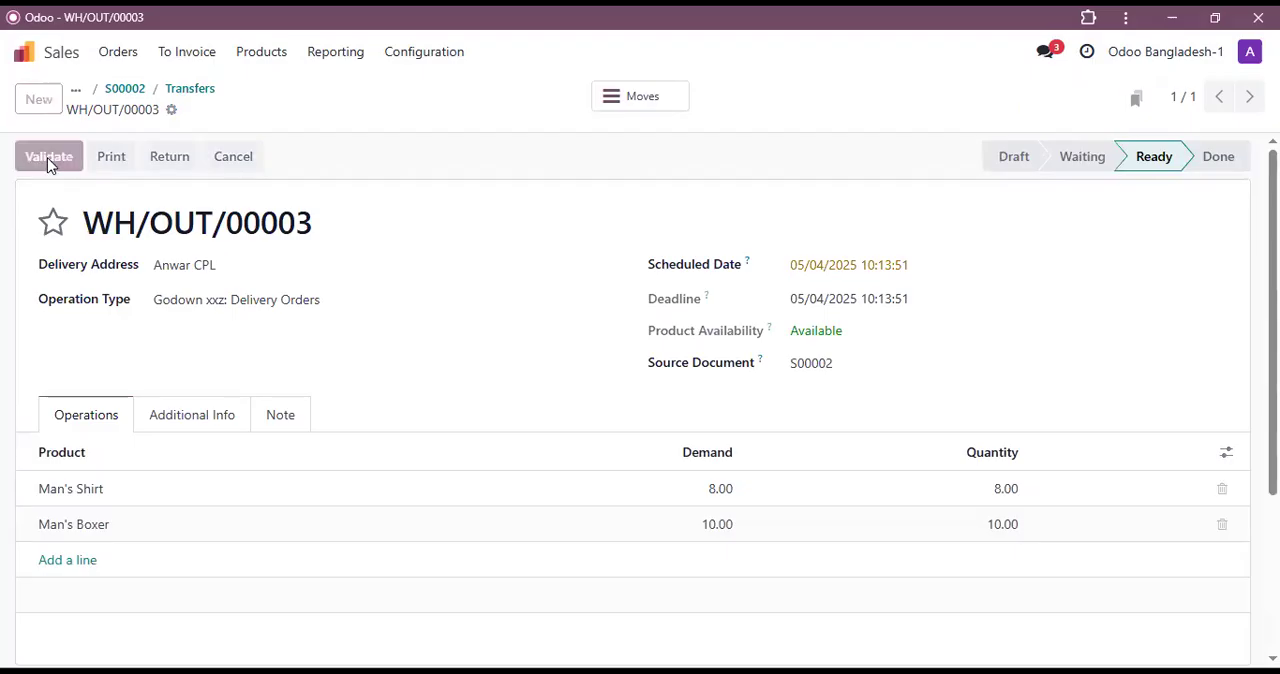
{"action": "left_click", "coordinate": [130, 91]}
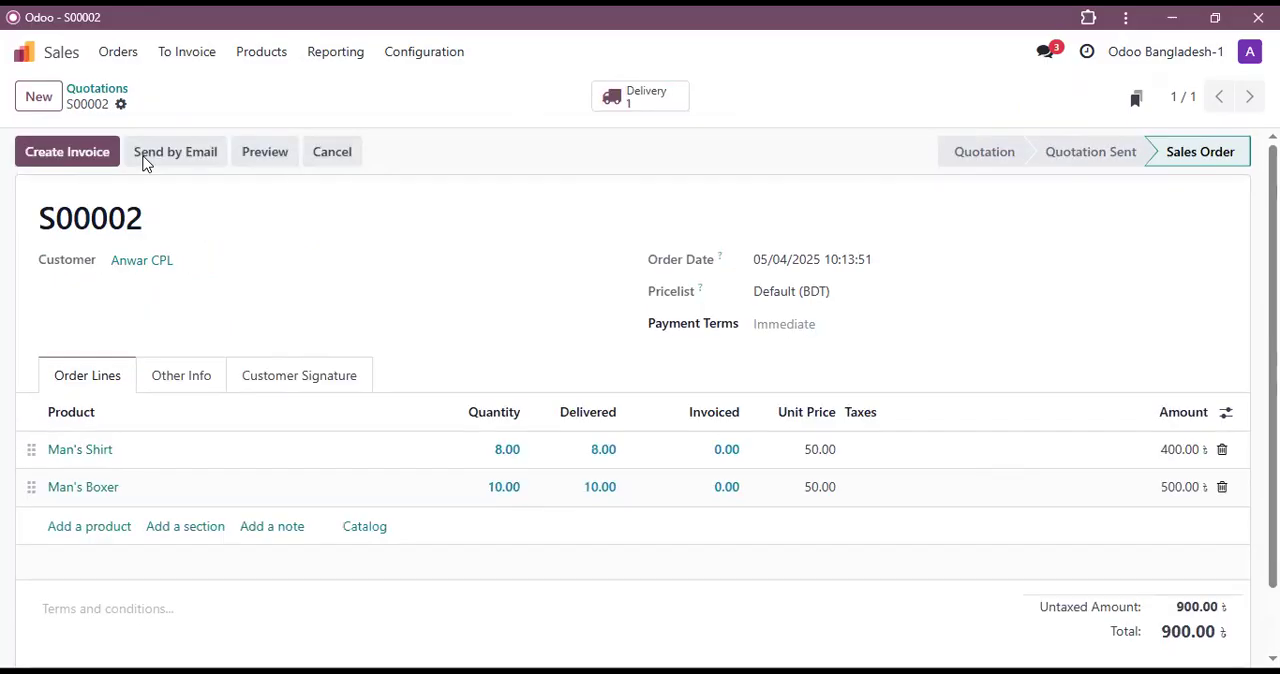
{"action": "left_click", "coordinate": [67, 156]}
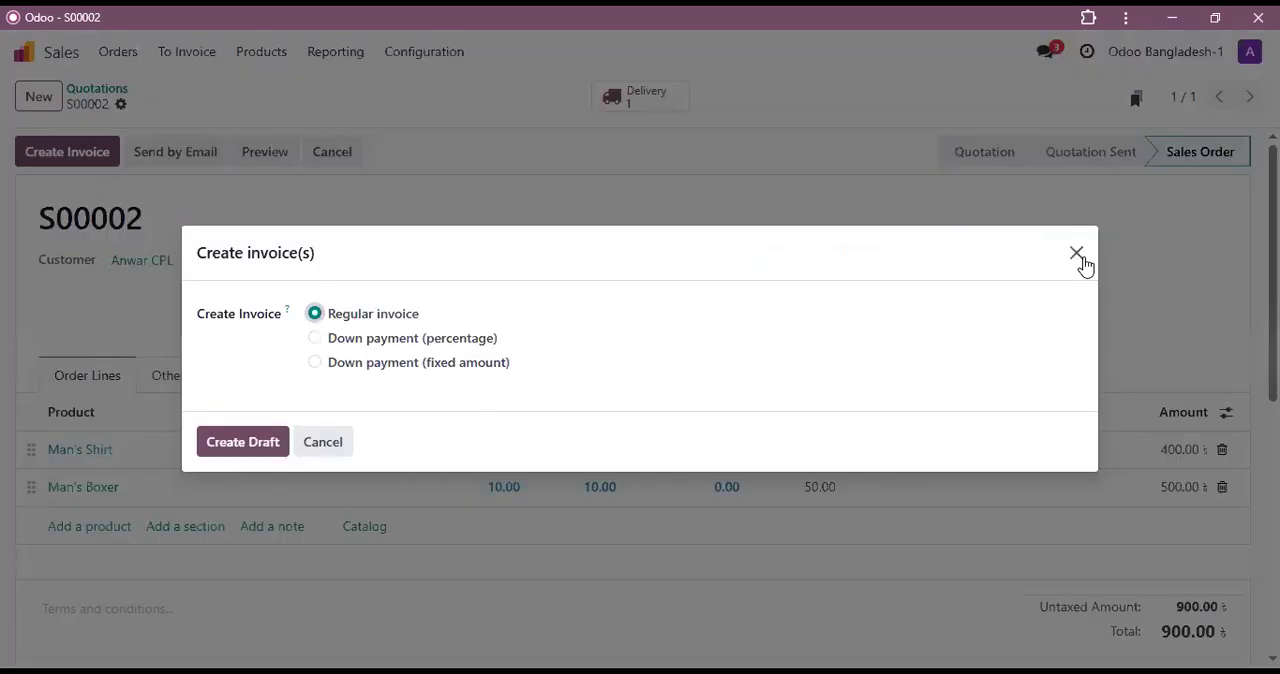
{"action": "left_click", "coordinate": [235, 346]}
{"action": "left_click", "coordinate": [330, 436]}
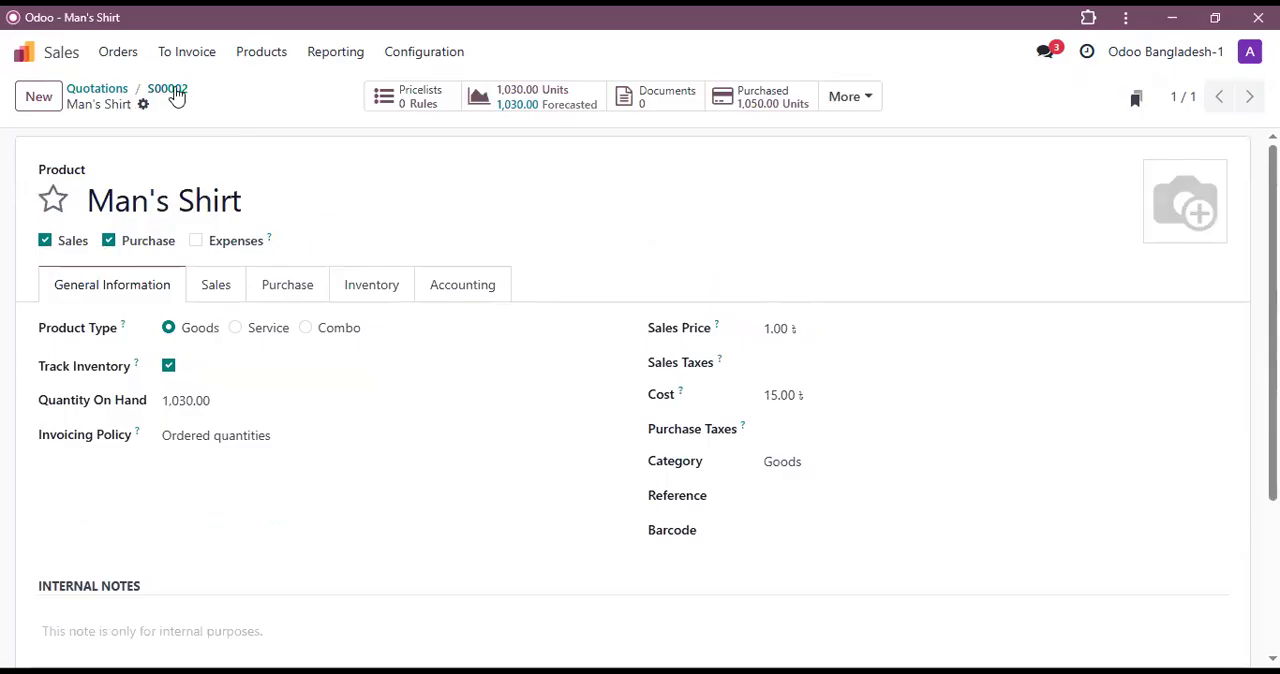
{"action": "left_click", "coordinate": [176, 92]}
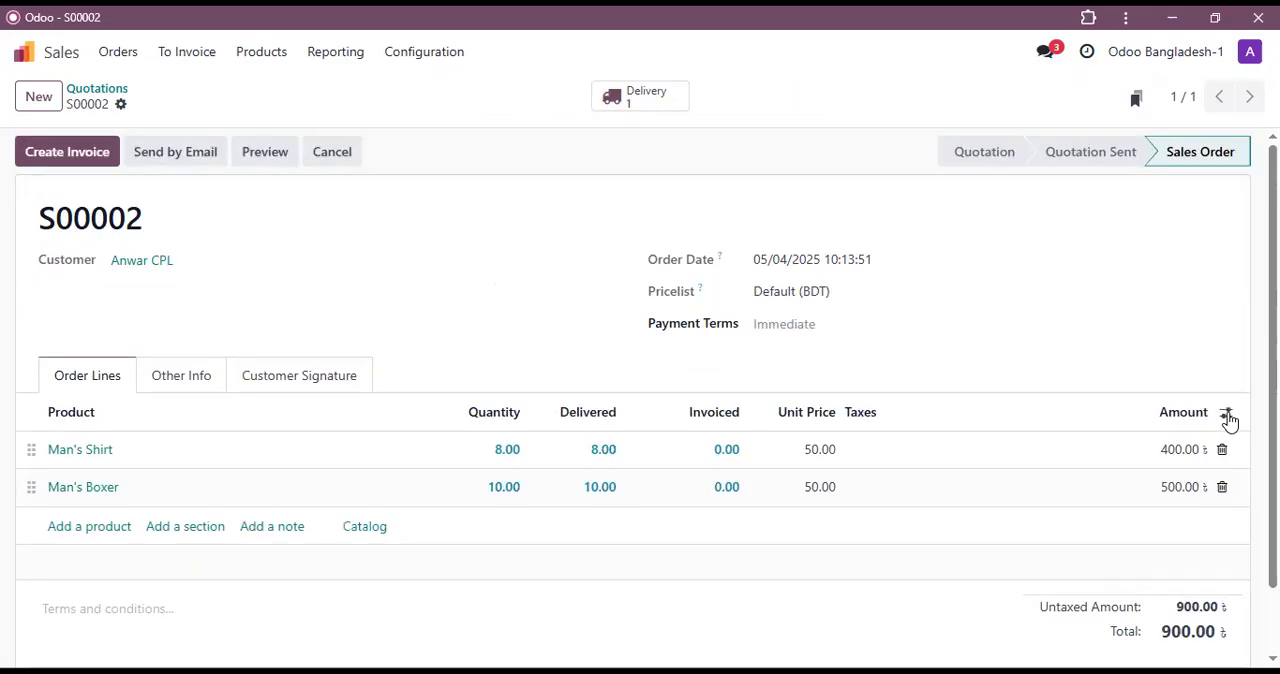
Step: Show the Analytic Distribution column in the order lines and assign Shirt 001 at 100% to Man's Shirt
{"action": "left_click", "coordinate": [1228, 418]}
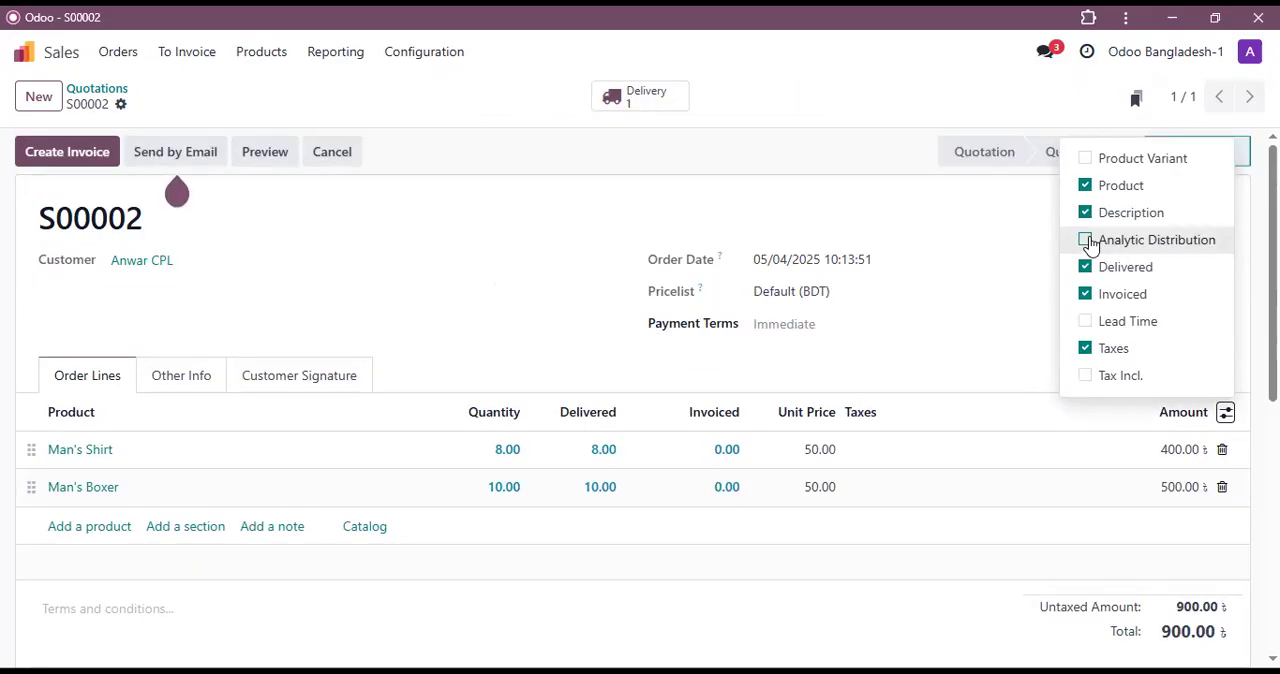
{"action": "left_click", "coordinate": [1088, 241]}
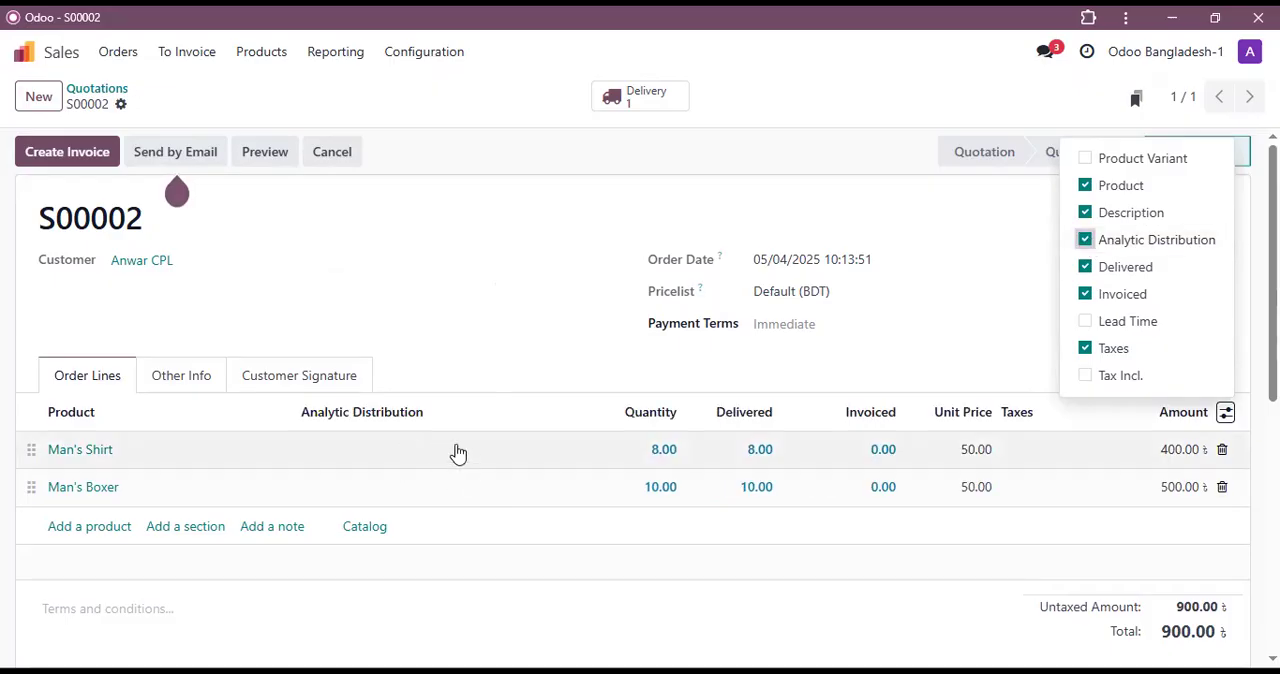
{"action": "left_click", "coordinate": [572, 460]}
{"action": "left_click", "coordinate": [572, 457]}
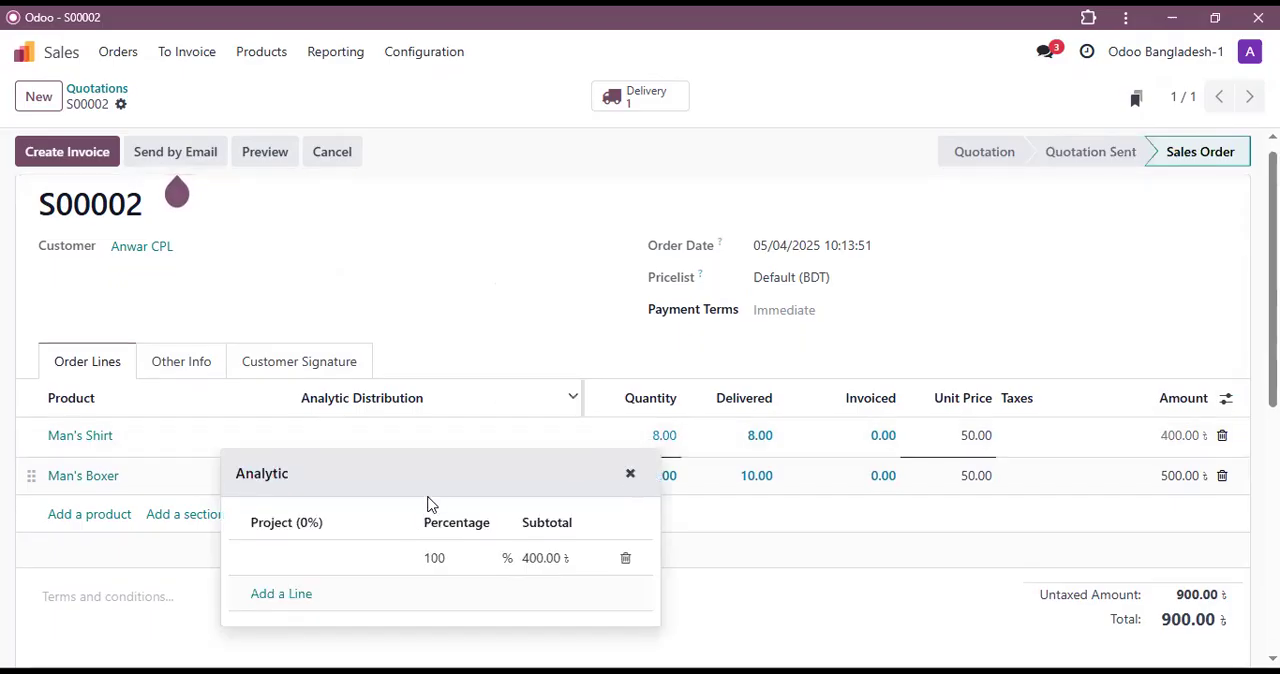
{"action": "scroll", "coordinate": [392, 510], "scroll_direction": "down", "scroll_amount": 1}
{"action": "left_click", "coordinate": [397, 479]}
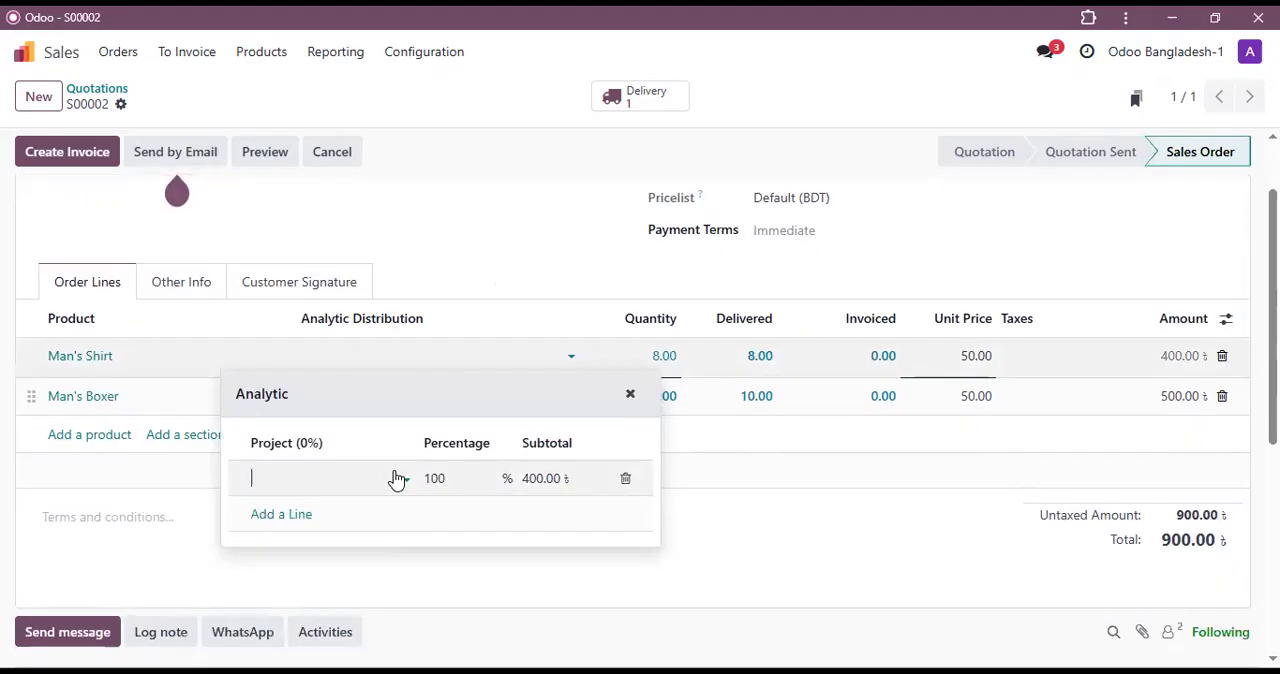
{"action": "left_click", "coordinate": [395, 484]}
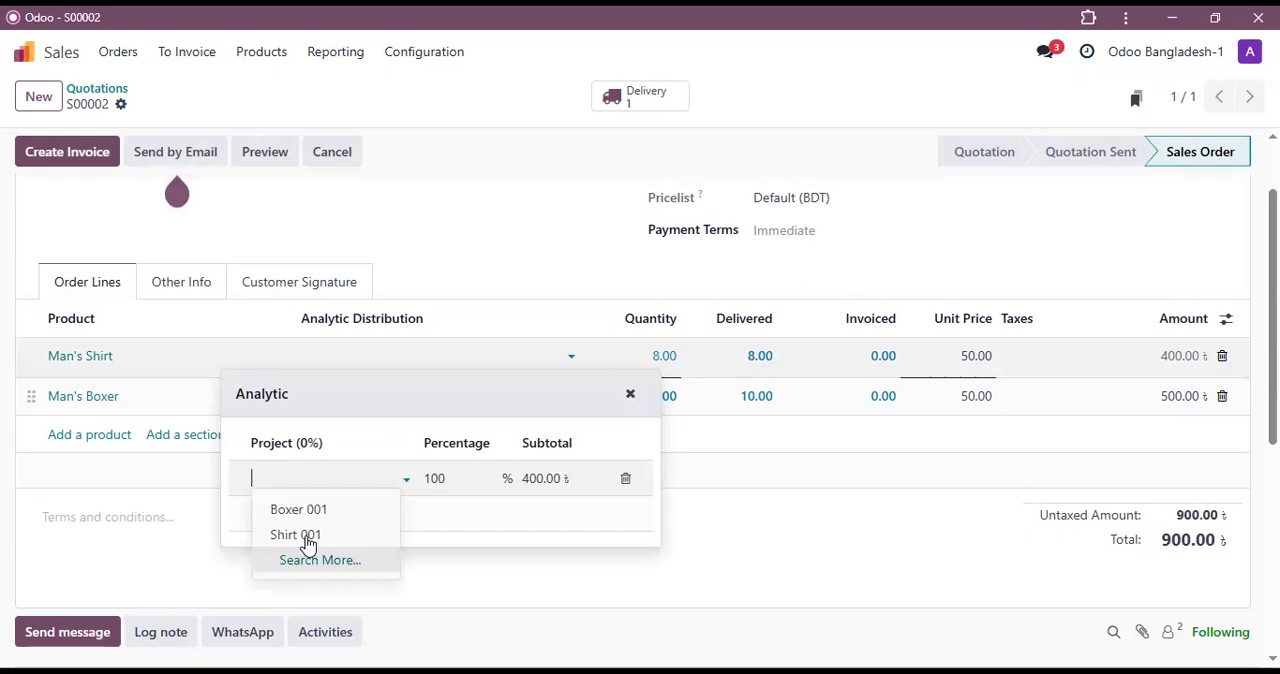
{"action": "left_click", "coordinate": [242, 519]}
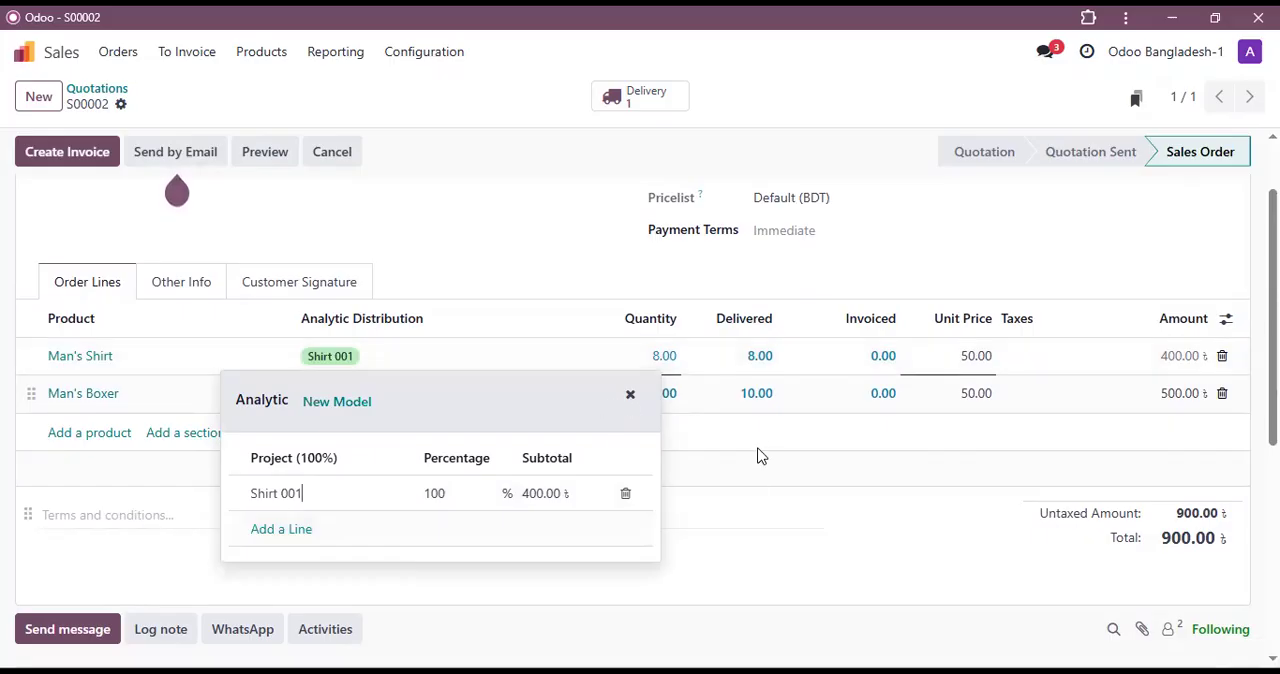
{"action": "key", "text": "Escape"}
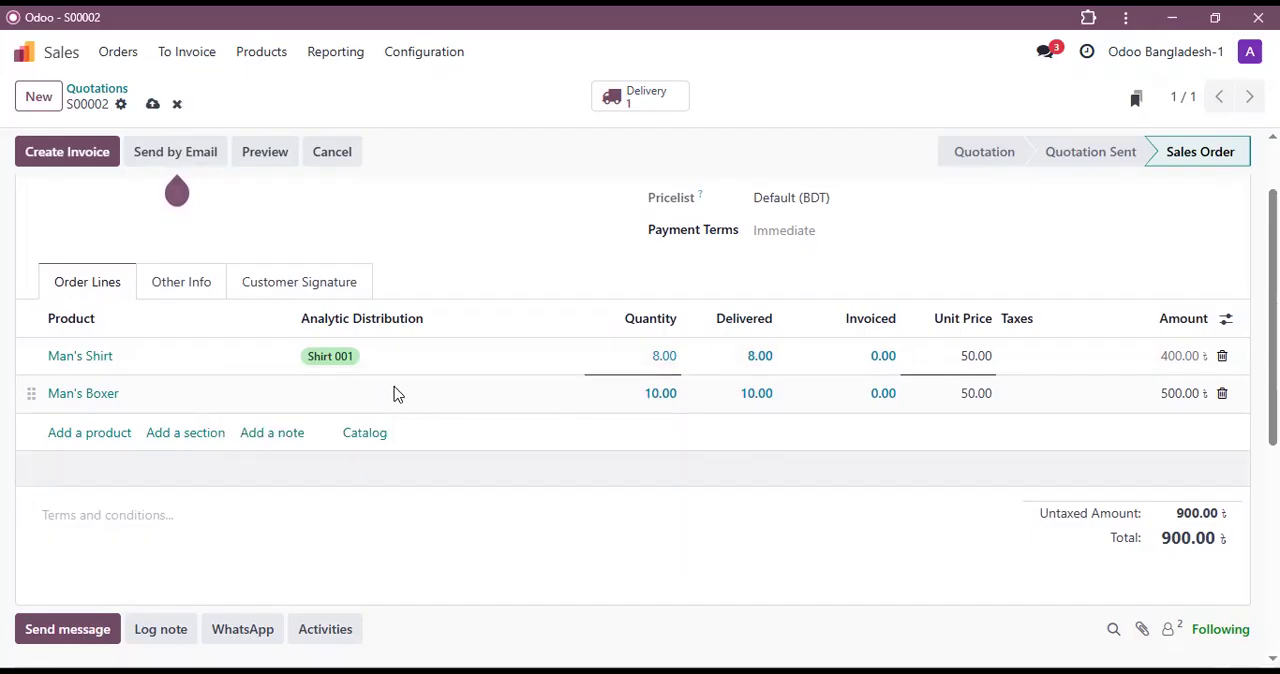
Step: Assign the analytic account Boxer 001 at 100% to the Man's Boxer order line
{"action": "left_click", "coordinate": [397, 404]}
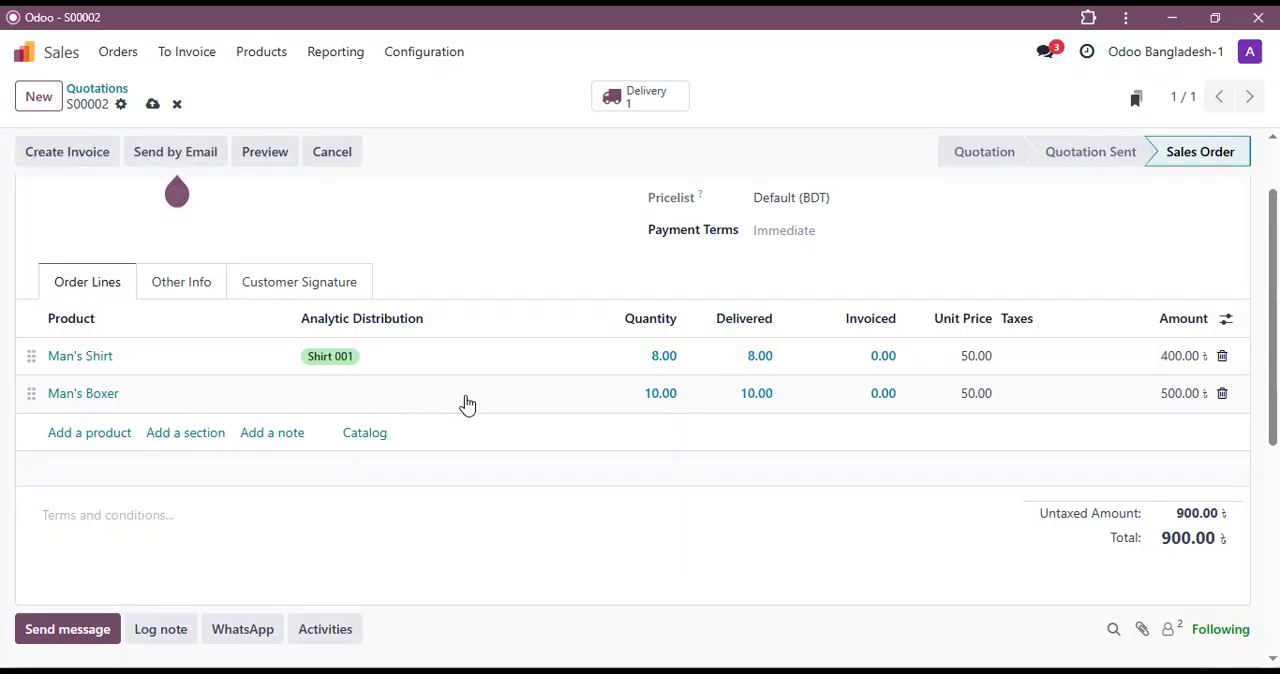
{"action": "left_click", "coordinate": [385, 404]}
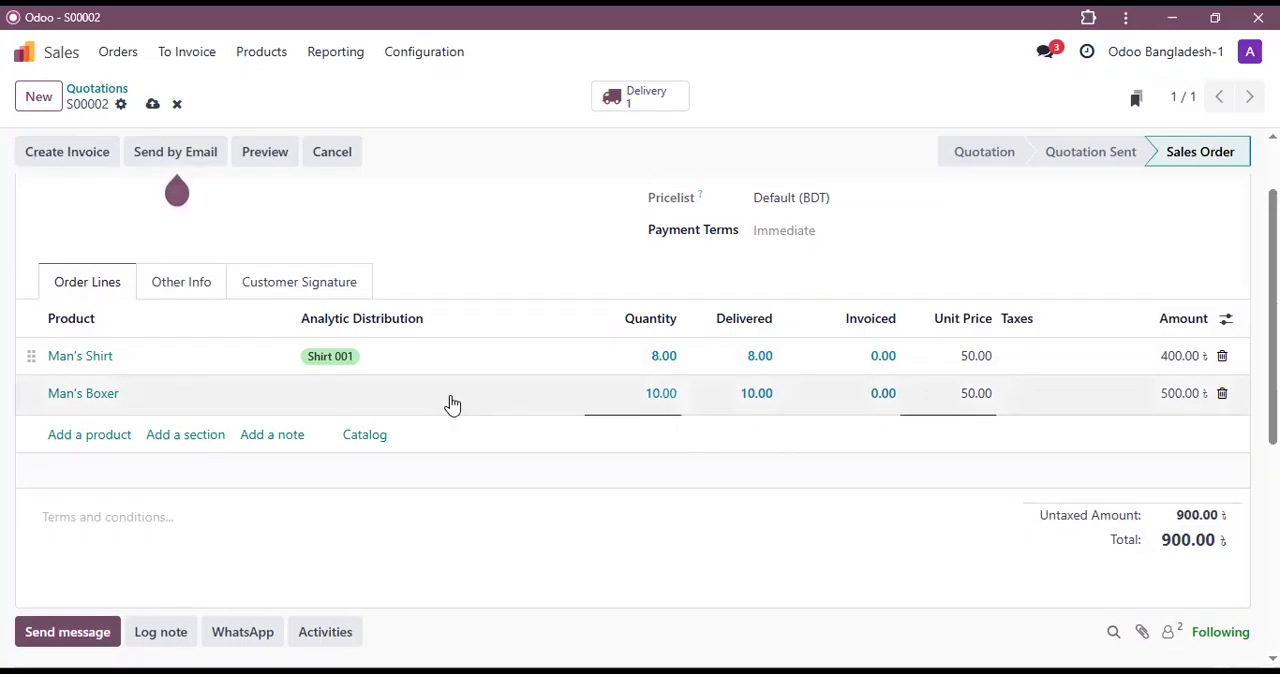
{"action": "left_click", "coordinate": [518, 406]}
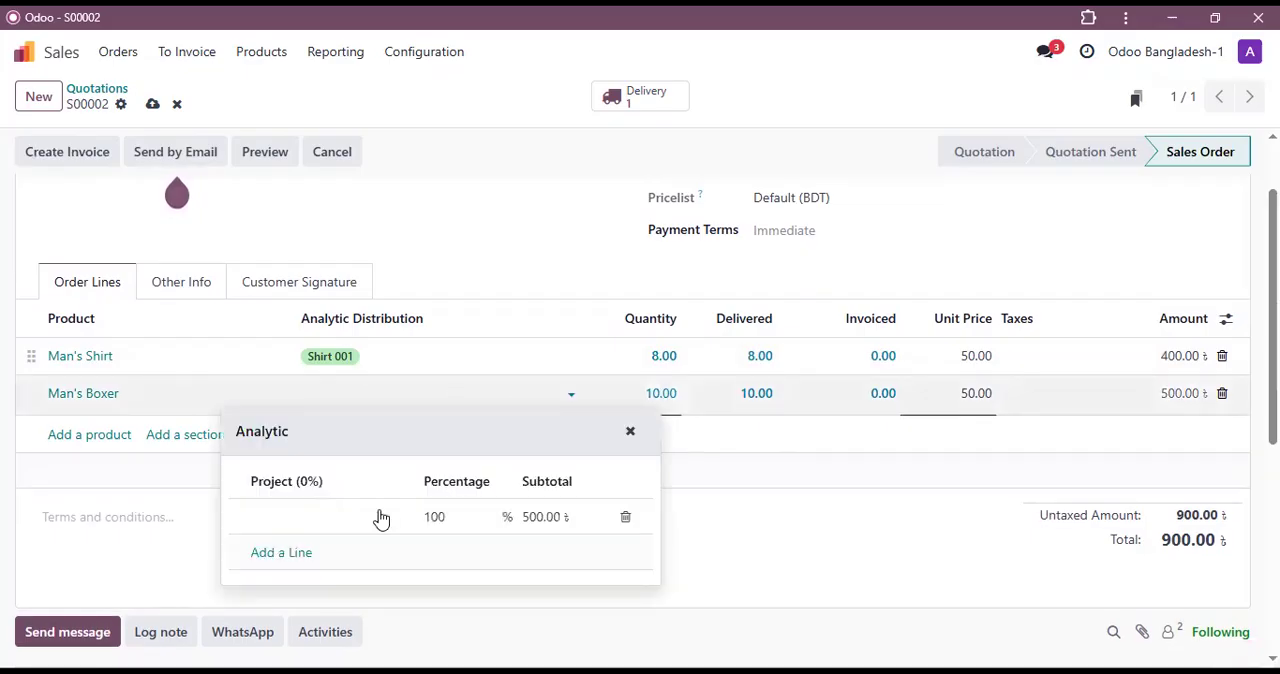
{"action": "left_click", "coordinate": [381, 519]}
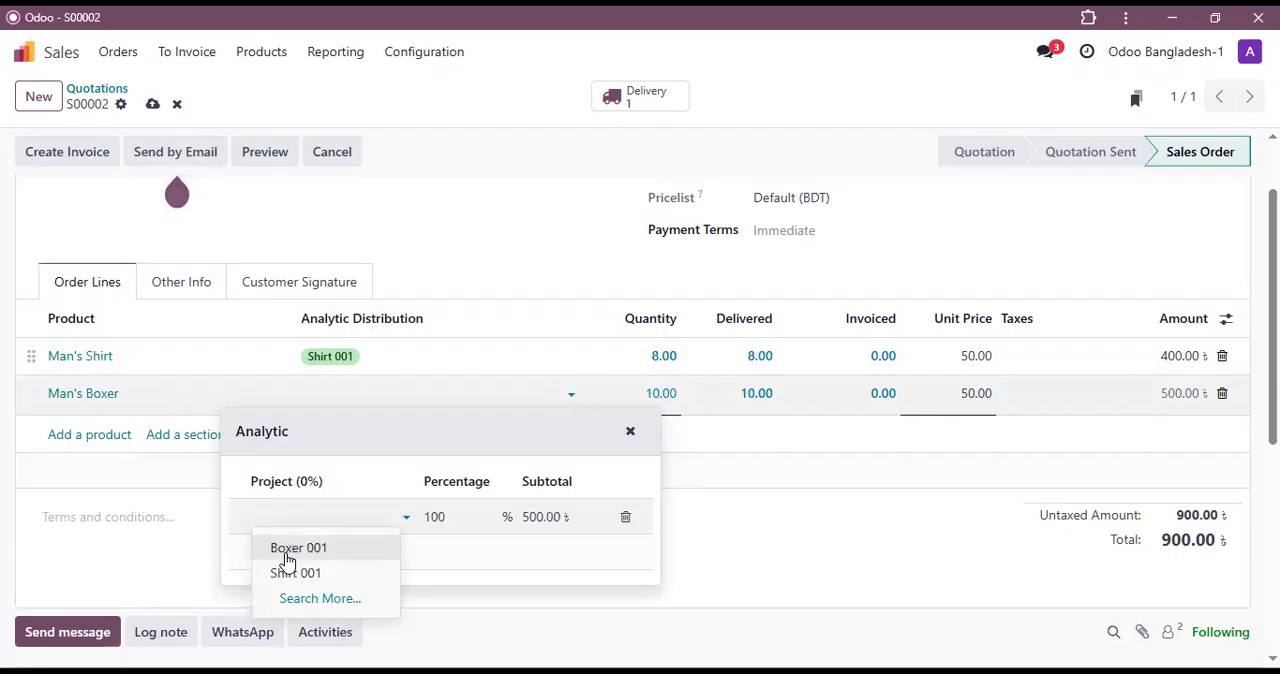
{"action": "left_click", "coordinate": [868, 515]}
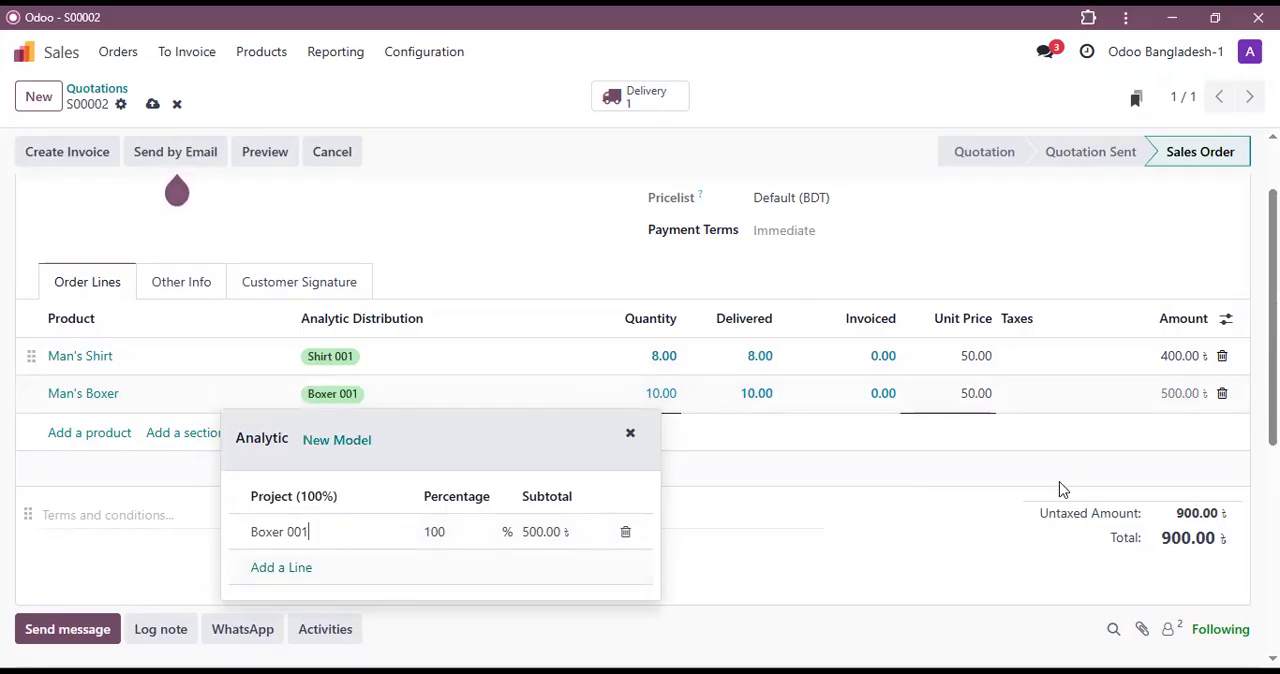
Step: Close the Man's Boxer analytic distribution and save the sales order with its analytic accounts
{"action": "left_click", "coordinate": [723, 477]}
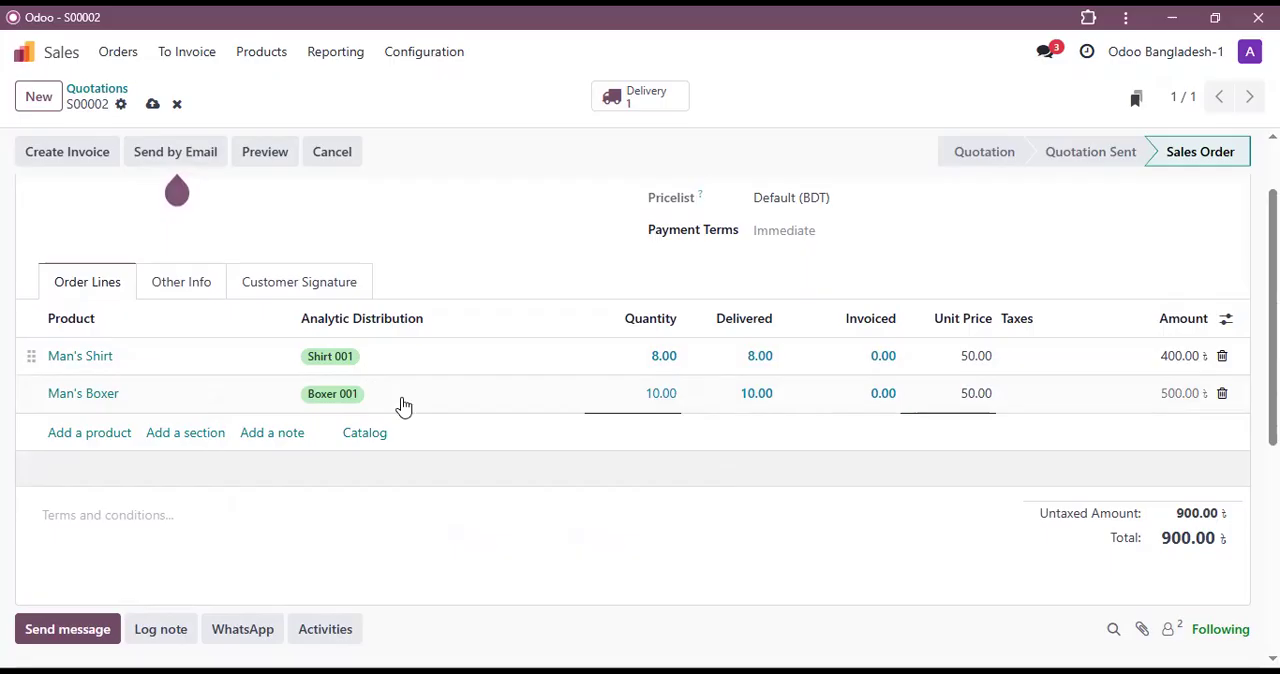
{"action": "scroll", "coordinate": [403, 405], "scroll_direction": "up", "scroll_amount": 2}
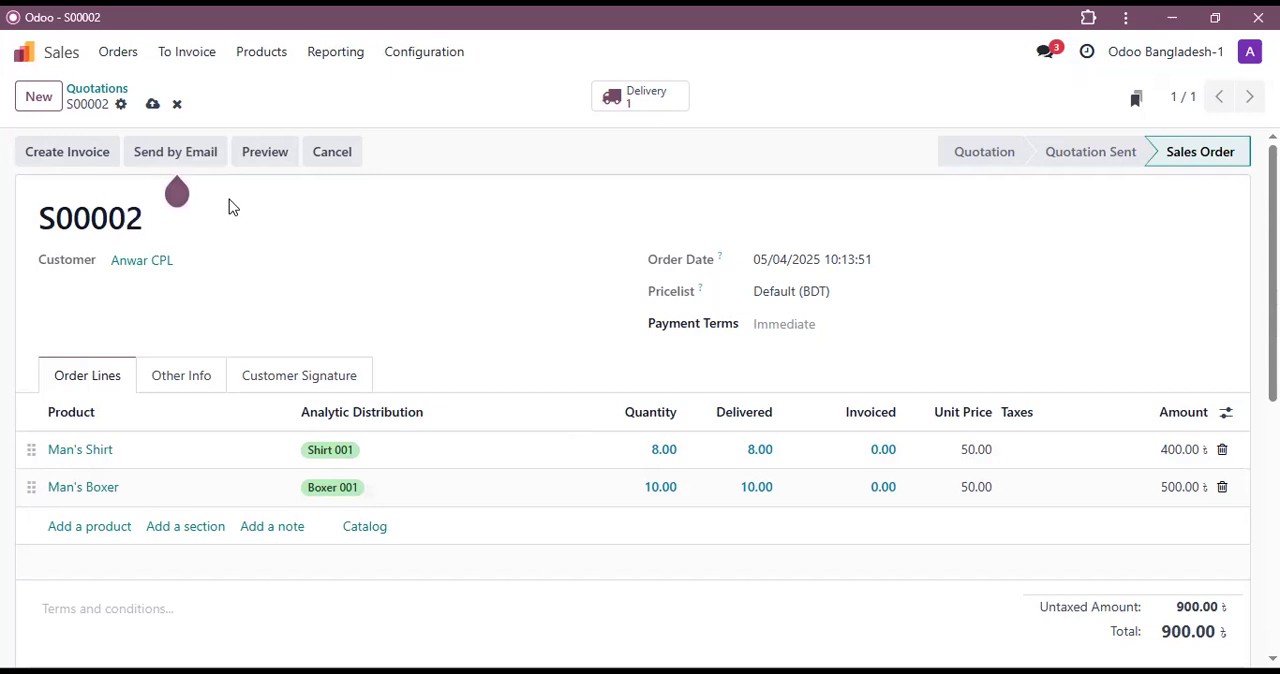
{"action": "left_click", "coordinate": [76, 153]}
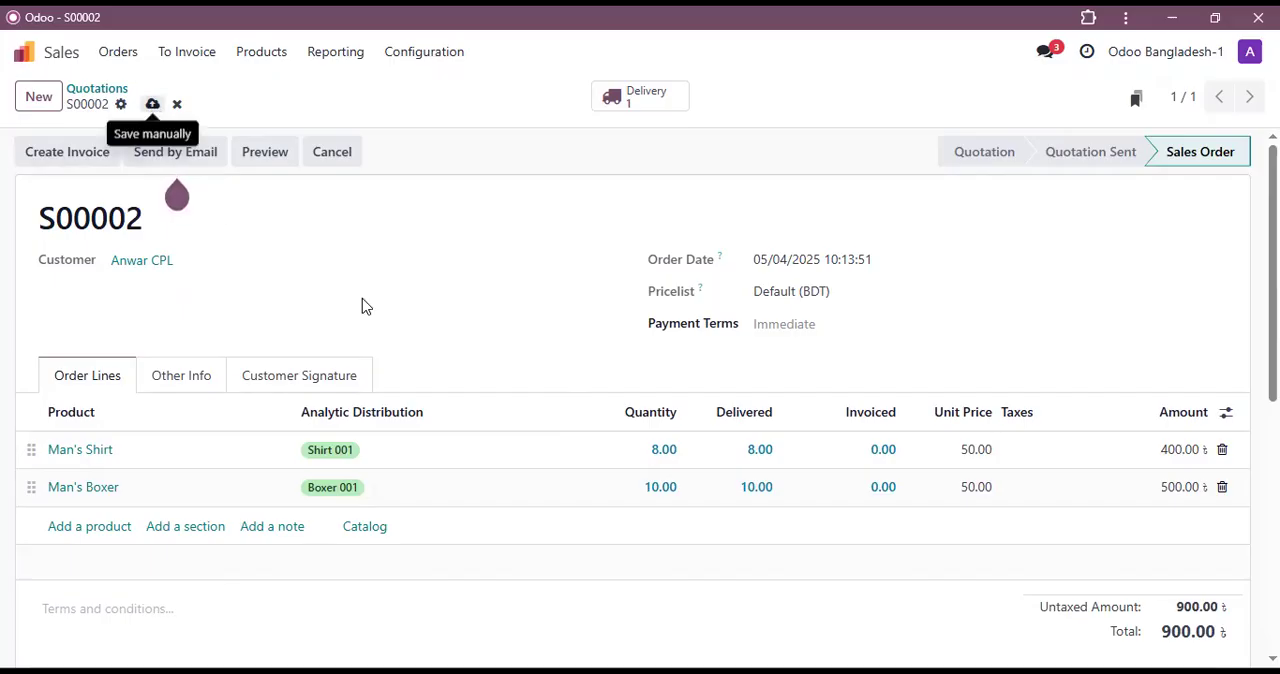
{"action": "left_click", "coordinate": [150, 106]}
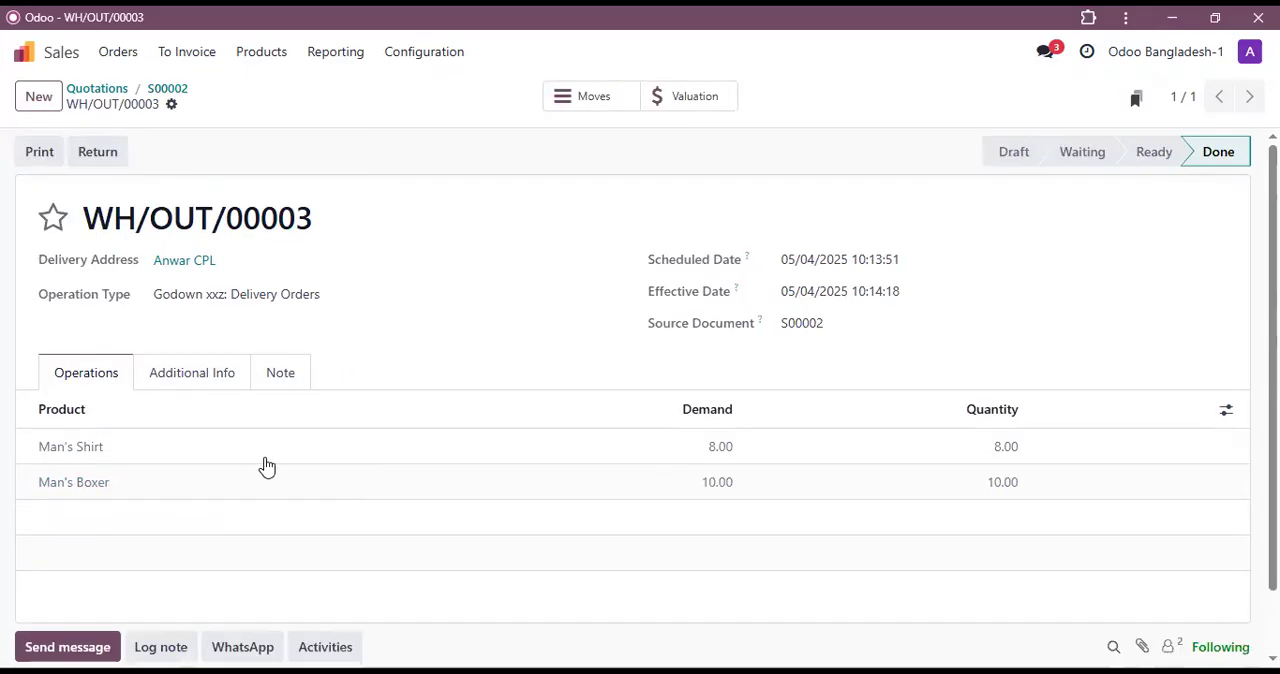
Step: Check the optional line columns available on the sales order's completed delivery, and return to the order
{"action": "left_click", "coordinate": [1228, 414]}
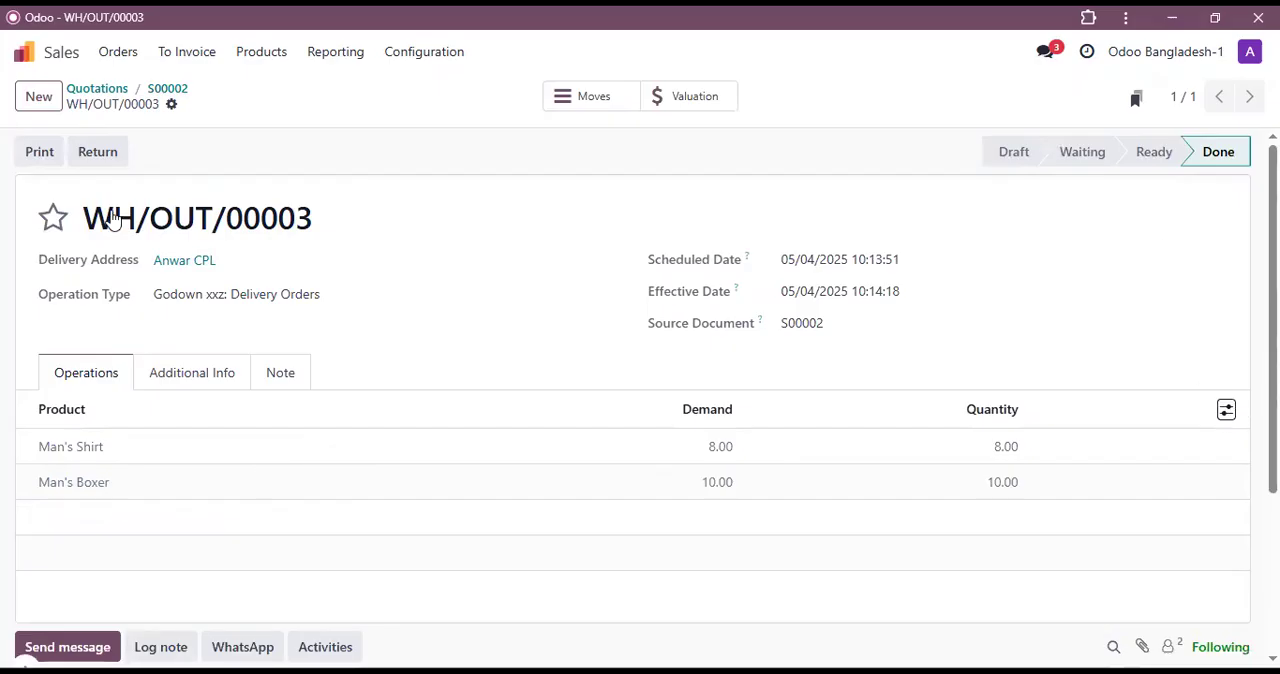
{"action": "left_click", "coordinate": [170, 92]}
{"action": "left_click", "coordinate": [170, 92]}
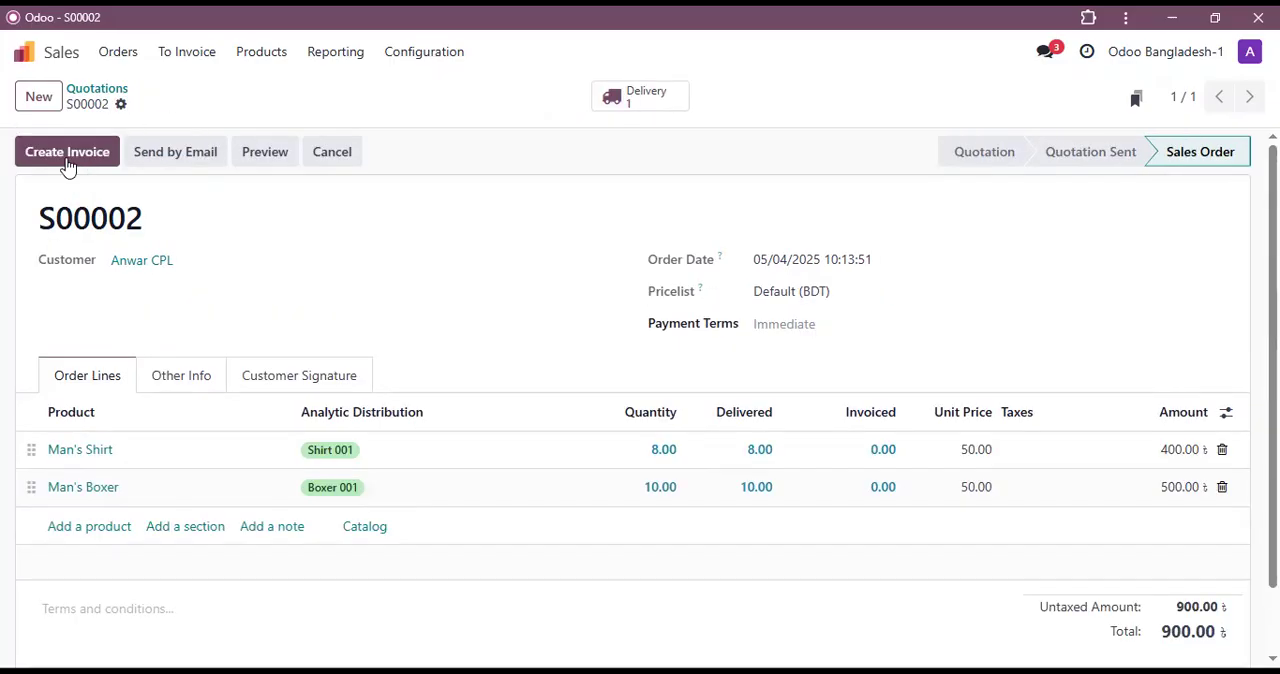
Step: Create a draft invoice from the sales order and confirm it
{"action": "left_click", "coordinate": [70, 155]}
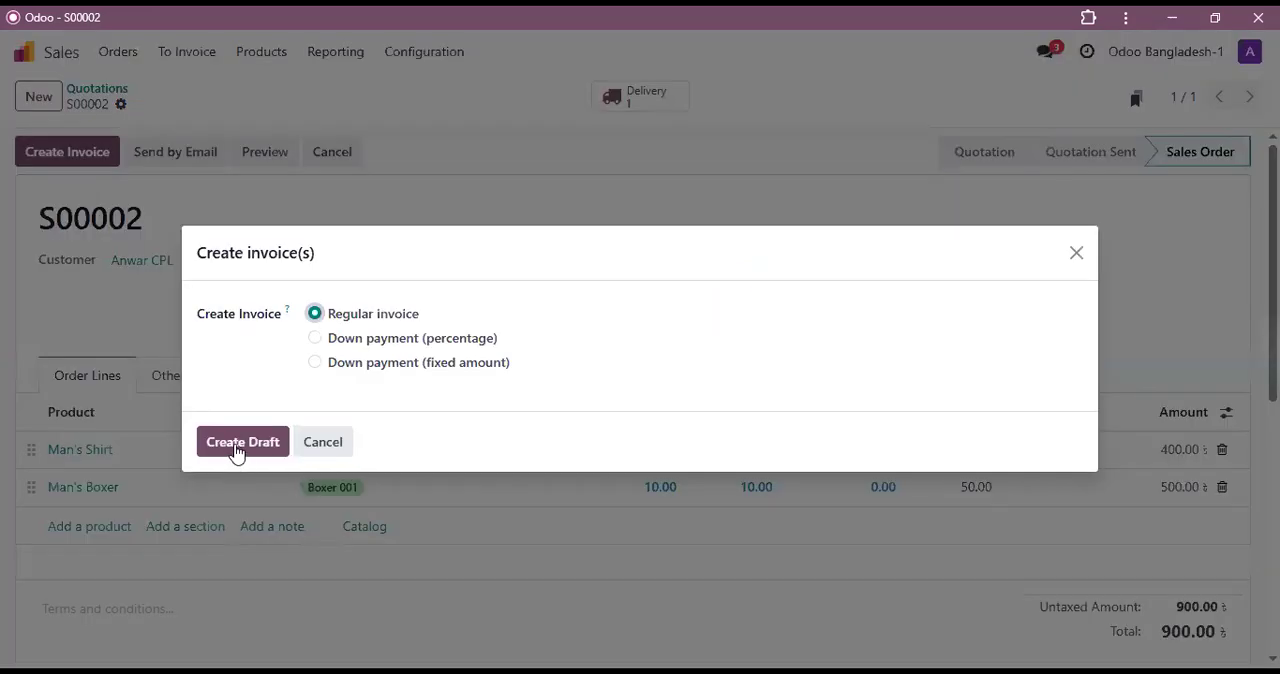
{"action": "left_click", "coordinate": [238, 452]}
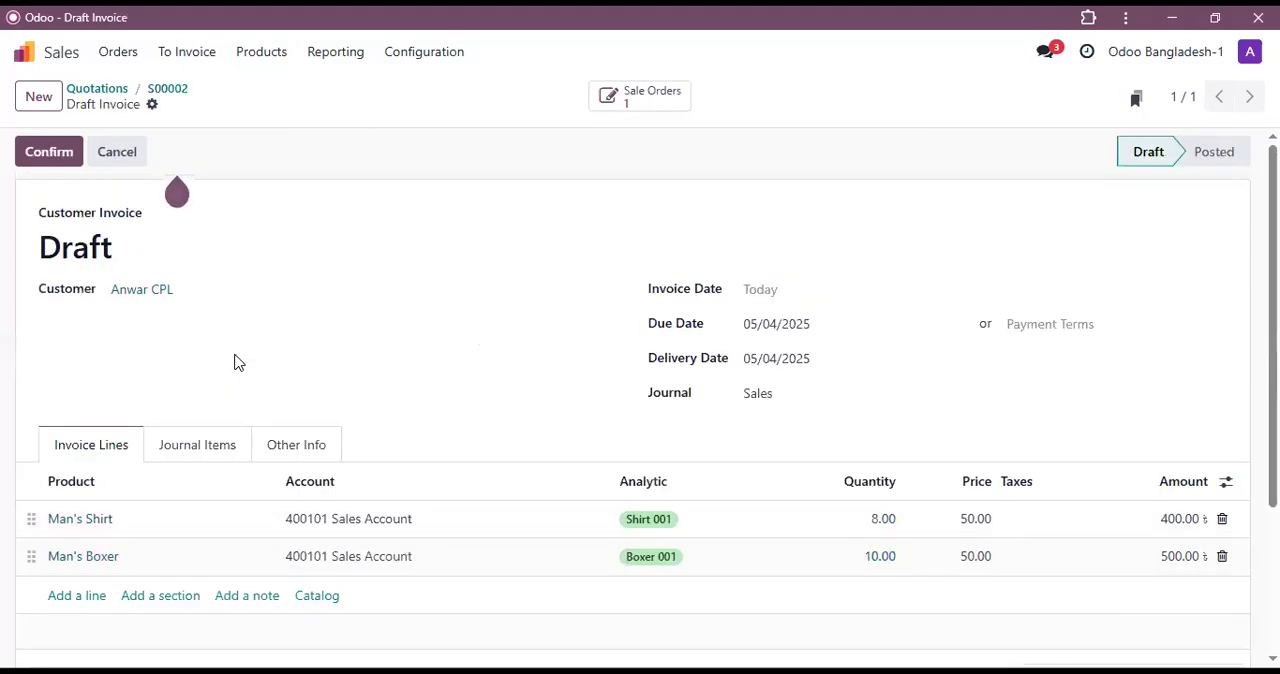
{"action": "left_click", "coordinate": [50, 160]}
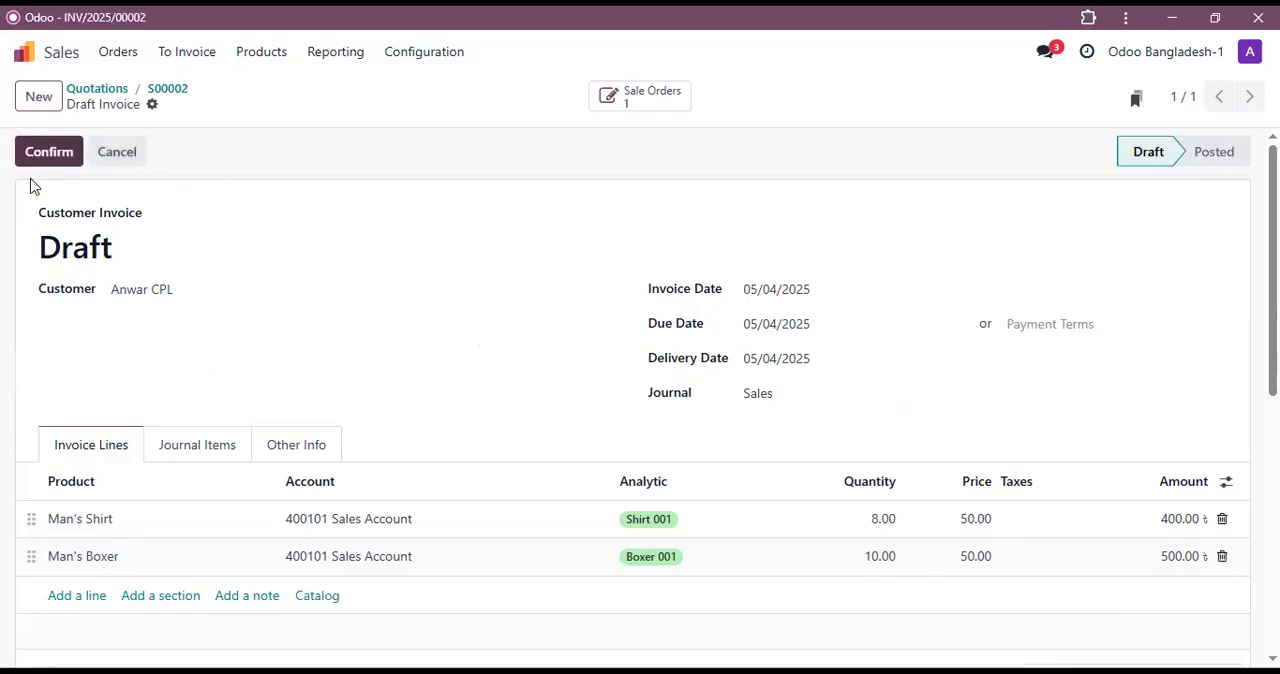
Step: Register the customer invoice's payment using the Jamuna Bank journal
{"action": "left_click", "coordinate": [145, 154]}
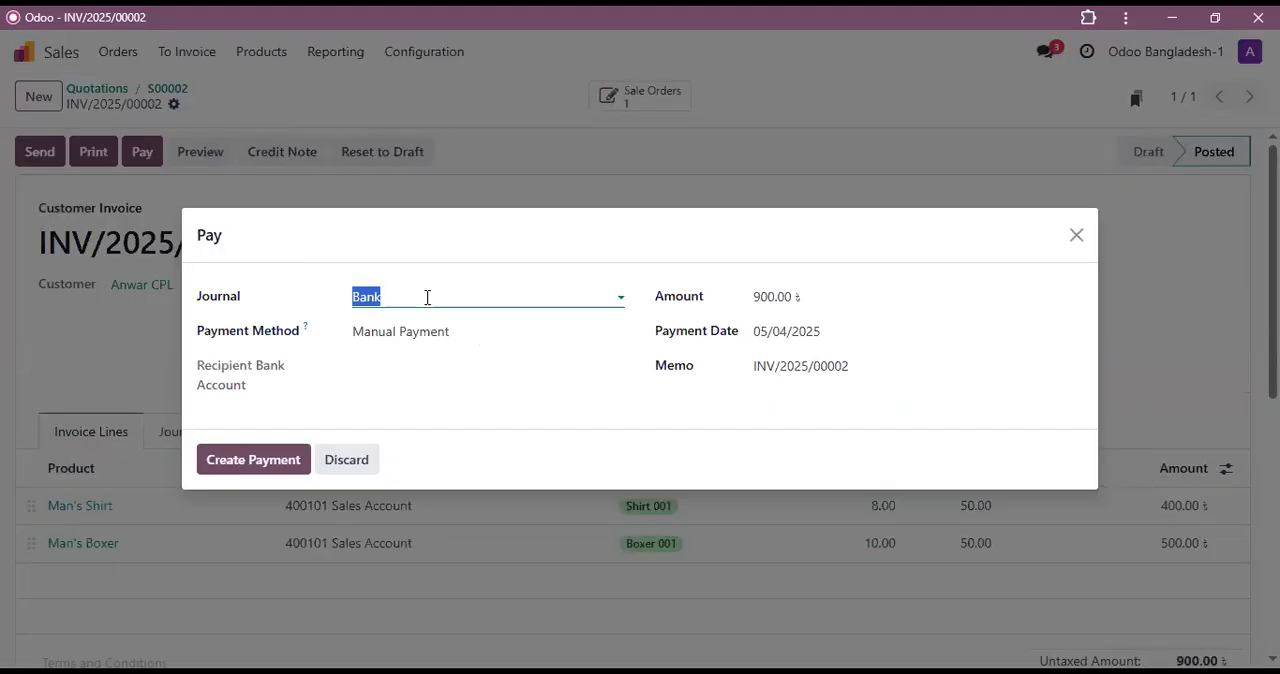
{"action": "left_click", "coordinate": [427, 297]}
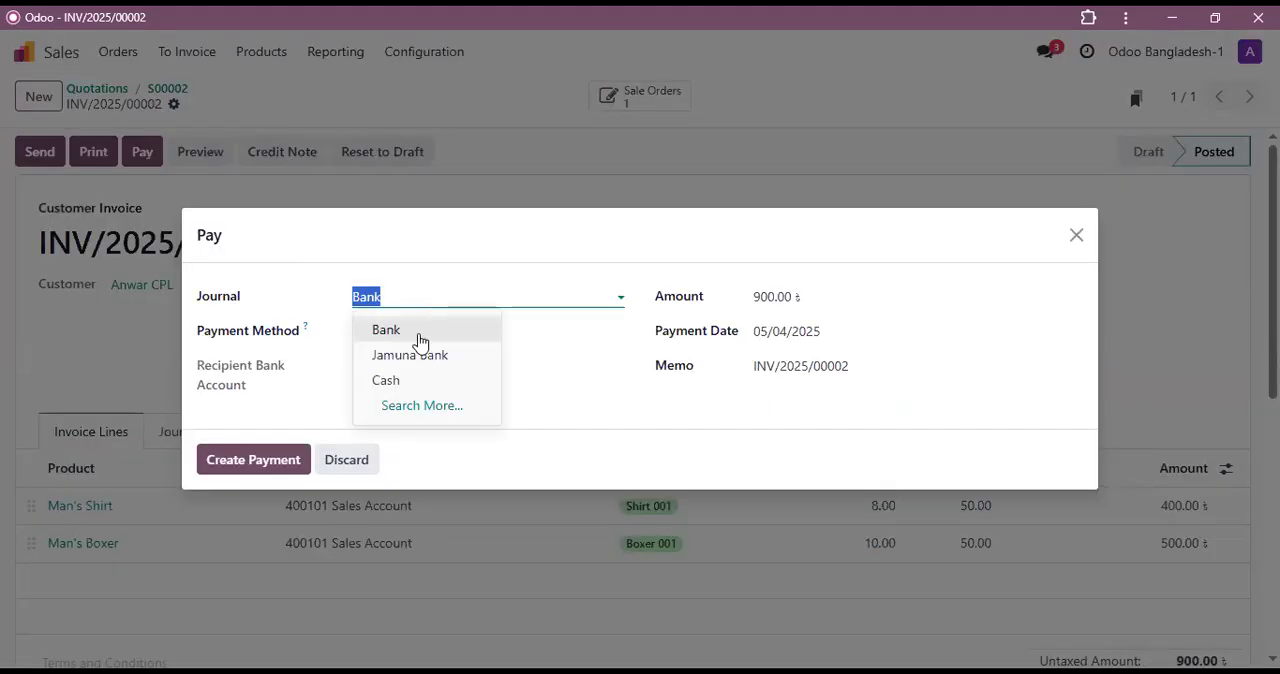
{"action": "key", "text": "Return"}
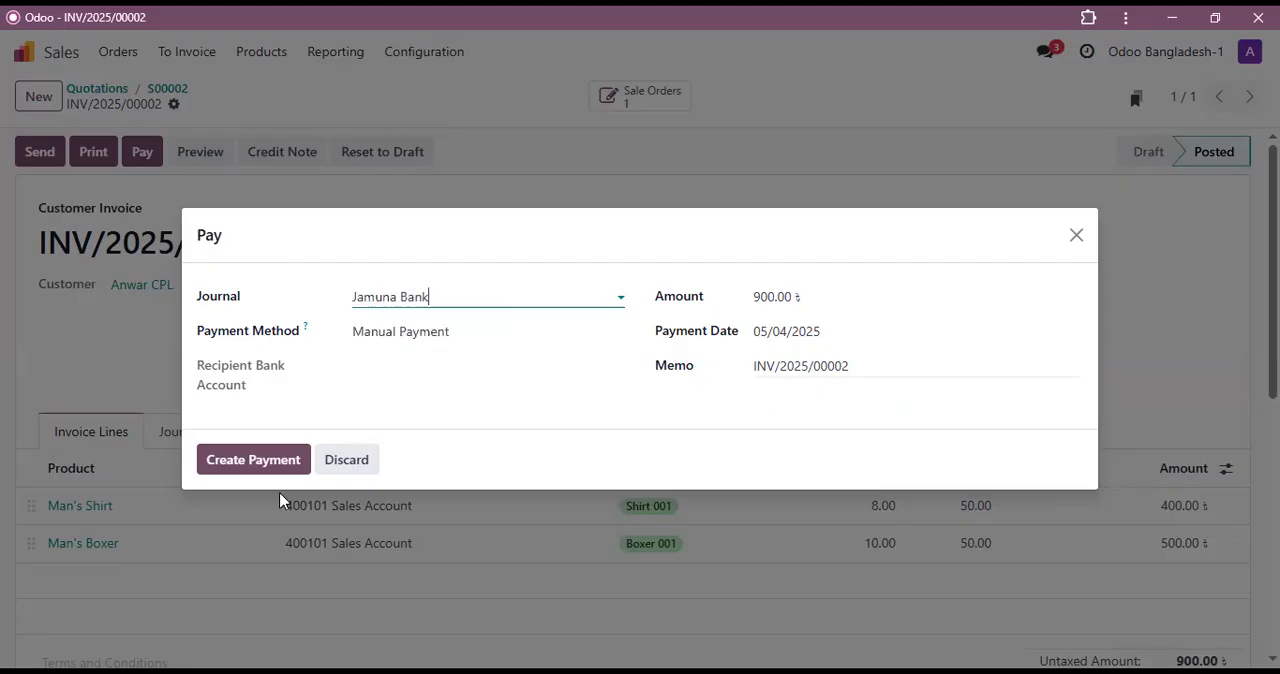
{"action": "left_click", "coordinate": [263, 463]}
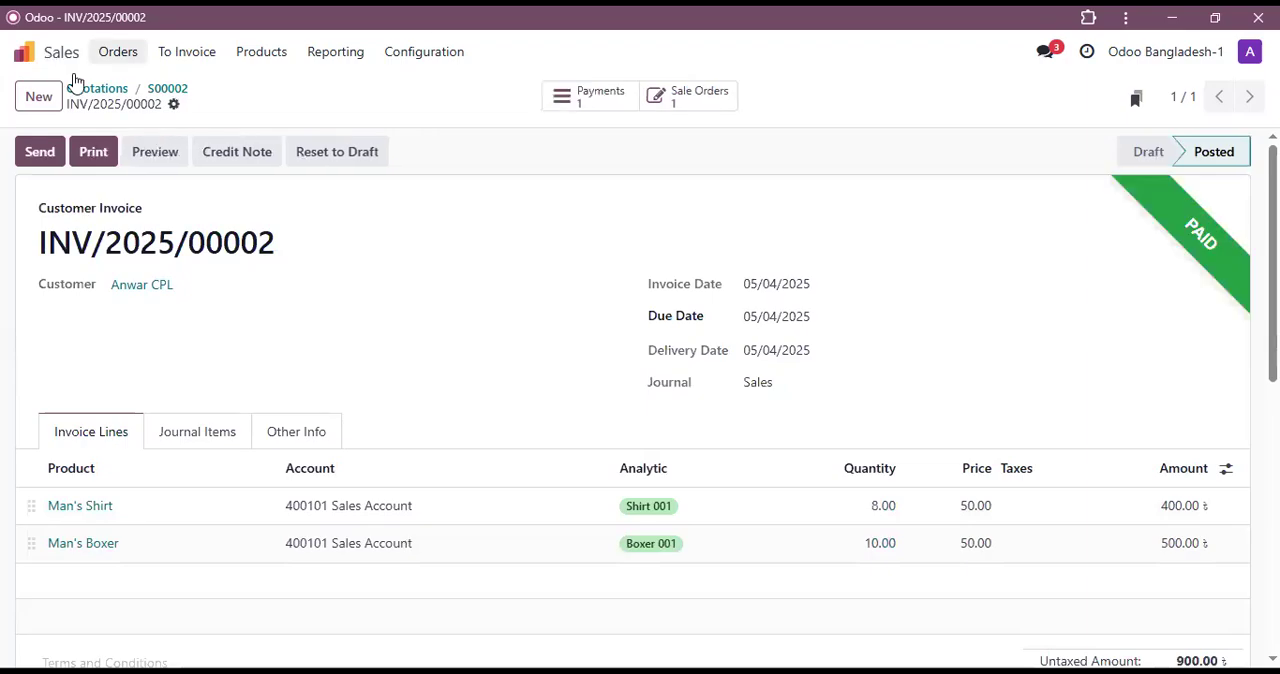
Step: Switch to the Accounting app and open the Profit and Loss report
{"action": "left_click", "coordinate": [23, 51]}
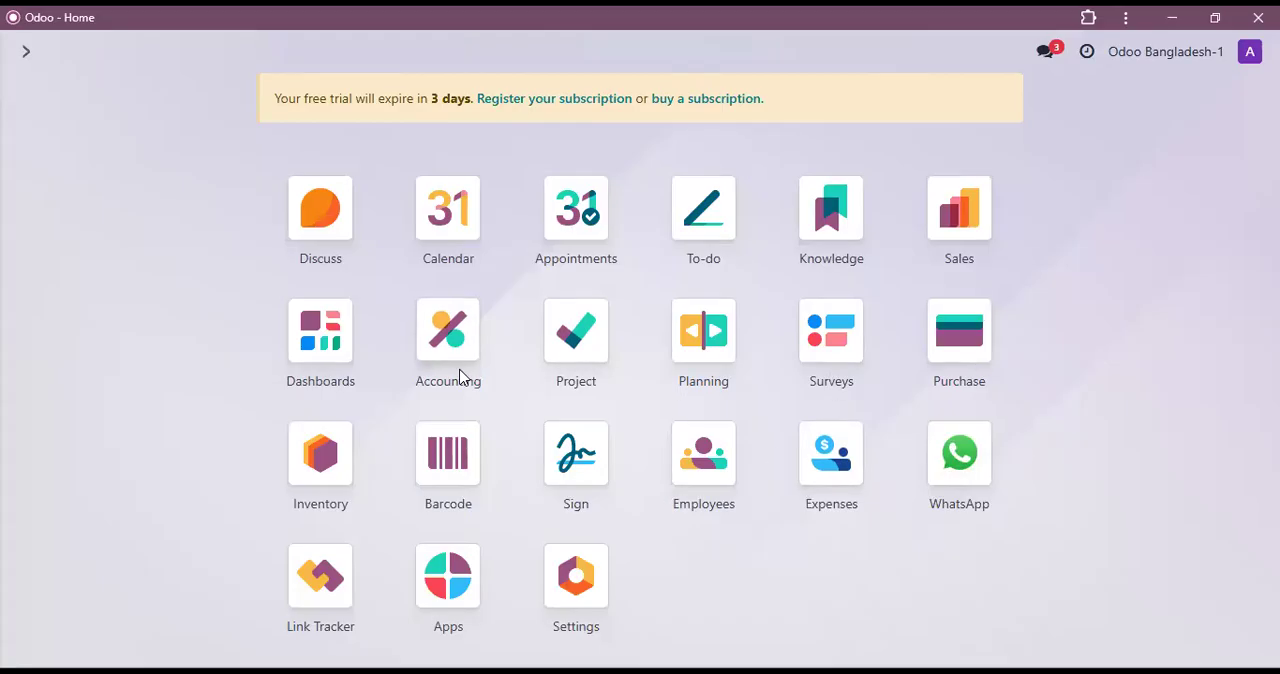
{"action": "left_click", "coordinate": [448, 330]}
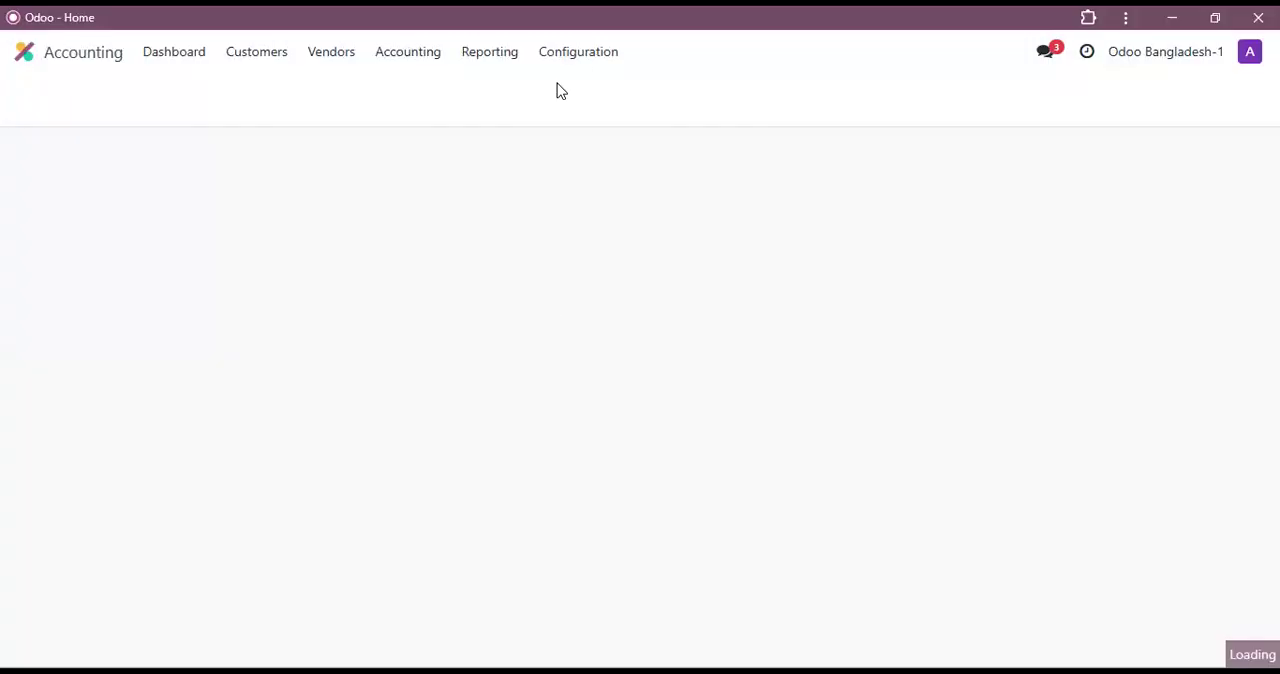
{"action": "left_click", "coordinate": [500, 55]}
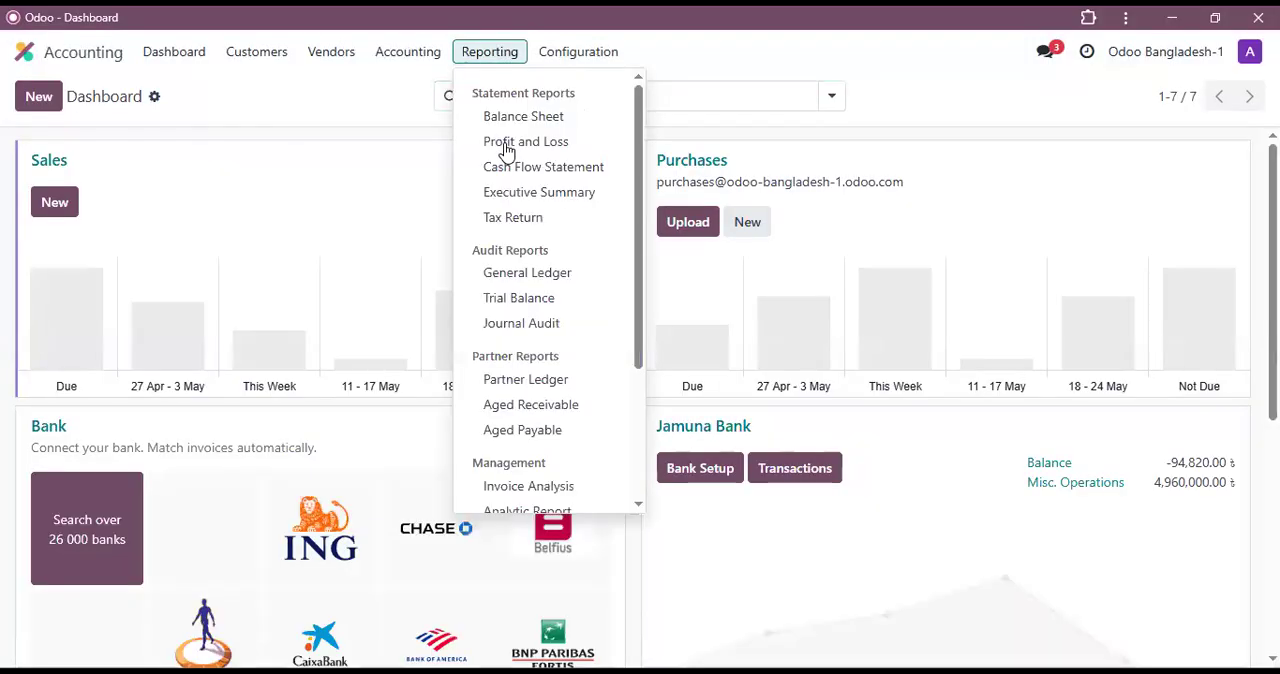
{"action": "left_click", "coordinate": [507, 146]}
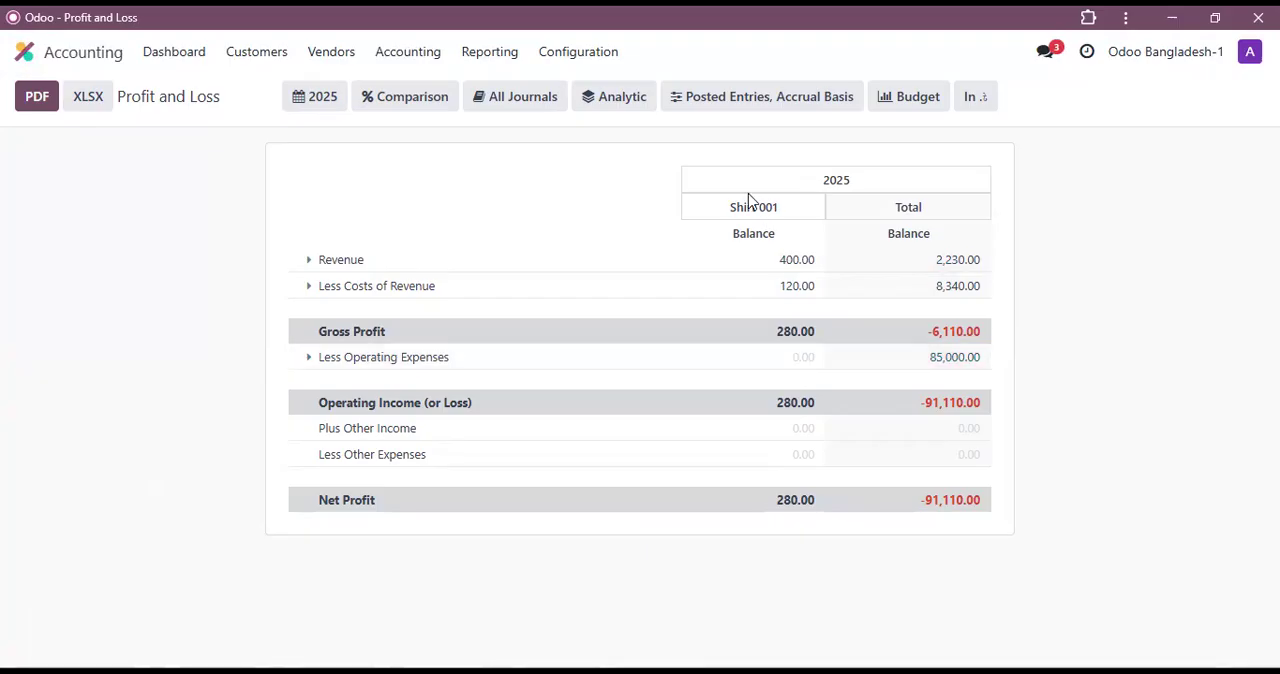
Step: Add Boxer 001 to the Profit and Loss report's analytic account filter to compare it with Shirt 001
{"action": "triple_click", "coordinate": [797, 208]}
{"action": "left_click_drag", "start_coordinate": [951, 169], "coordinate": [989, 223]}
{"action": "left_click", "coordinate": [620, 99]}
{"action": "left_click", "coordinate": [711, 158]}
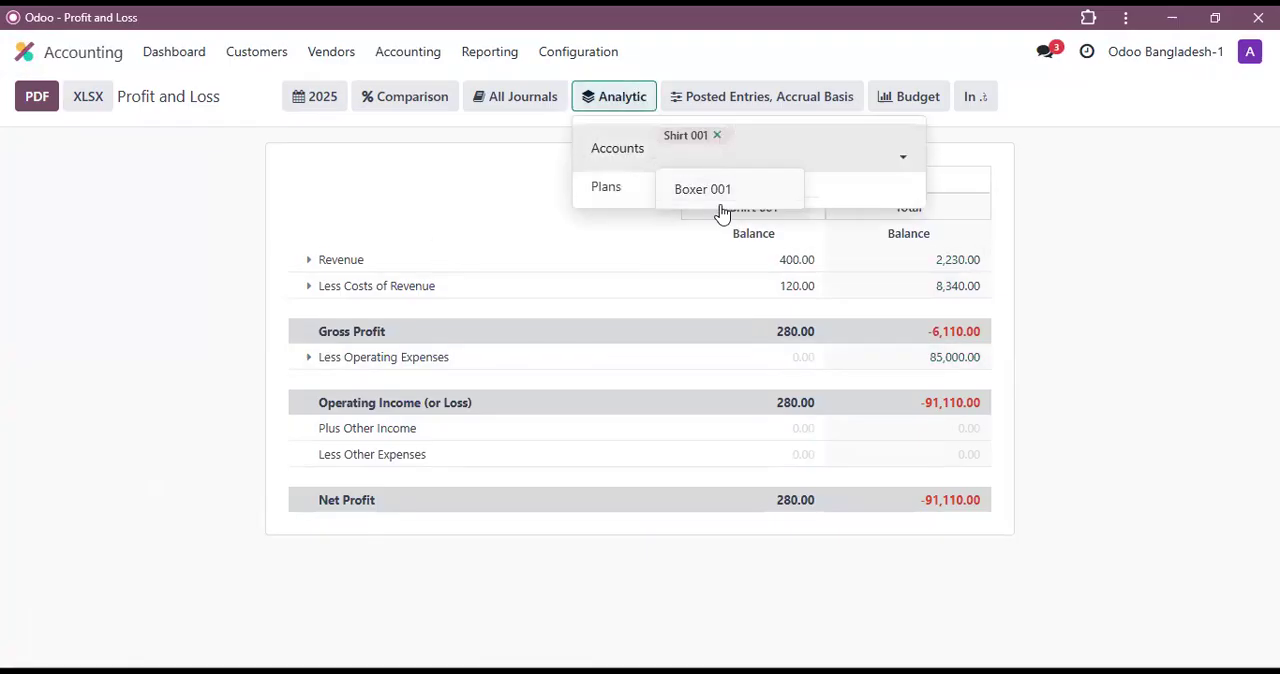
{"action": "left_click", "coordinate": [712, 194]}
{"action": "left_click", "coordinate": [1148, 248]}
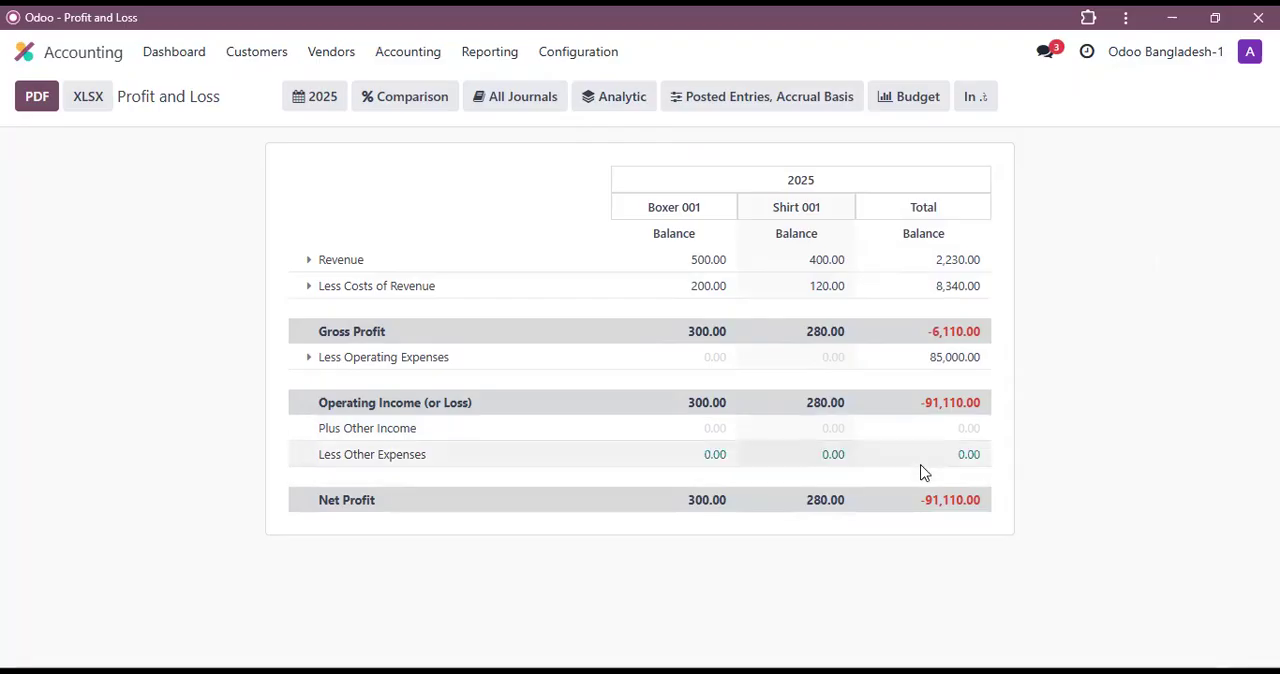
{"action": "key", "text": "alt"}
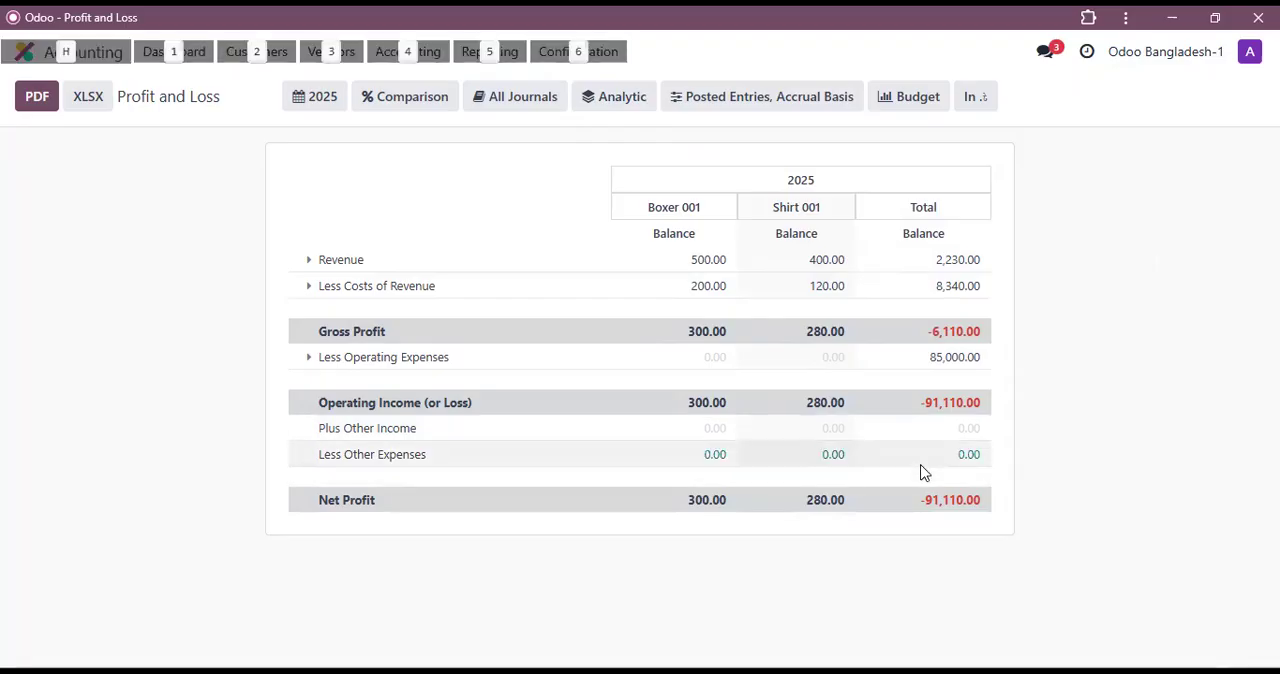